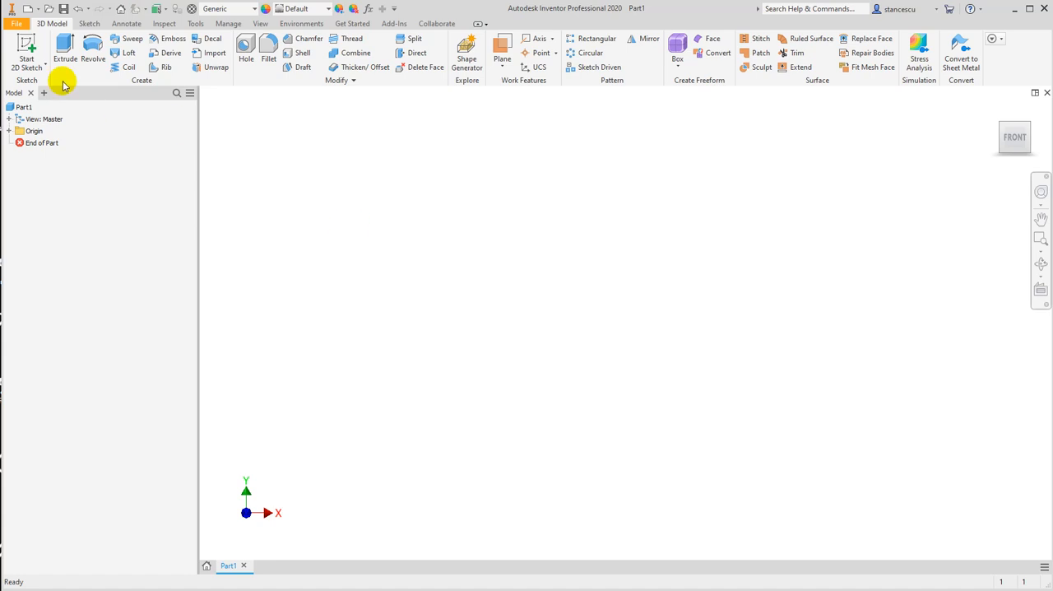
Start a sketch on the XY plane and draw a five-sided polygon centred on the origin, about 8.6 mm from centre to side
left_click(576, 175)
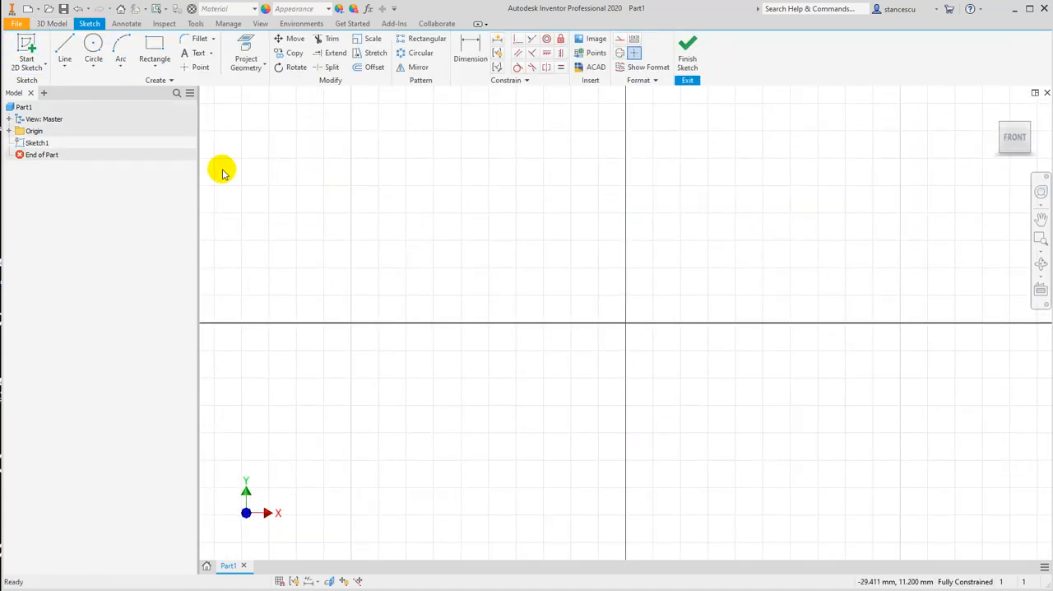
left_click(152, 69)
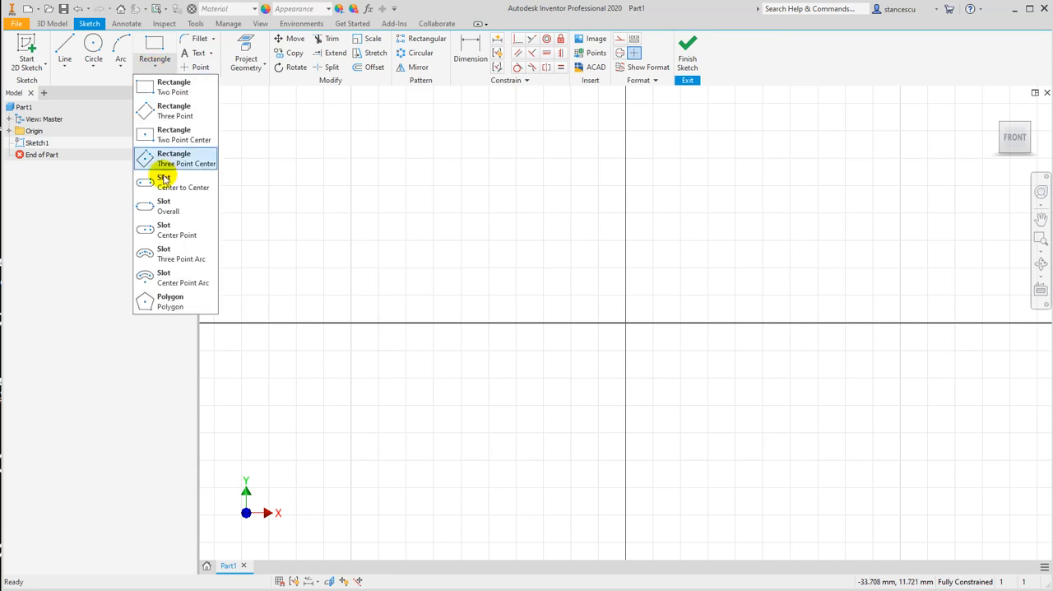
left_click(169, 300)
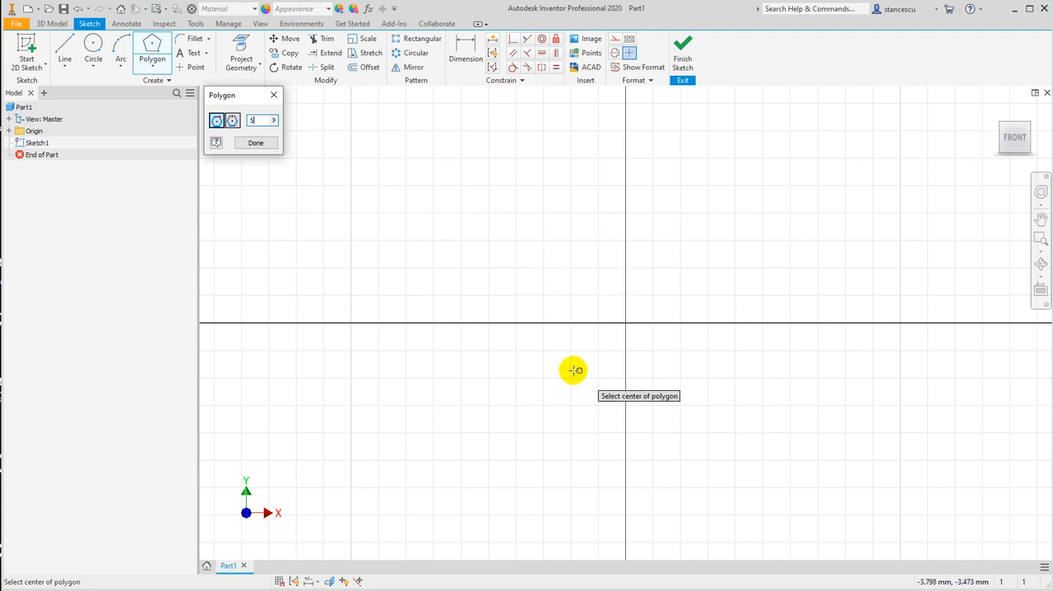
left_click(626, 322)
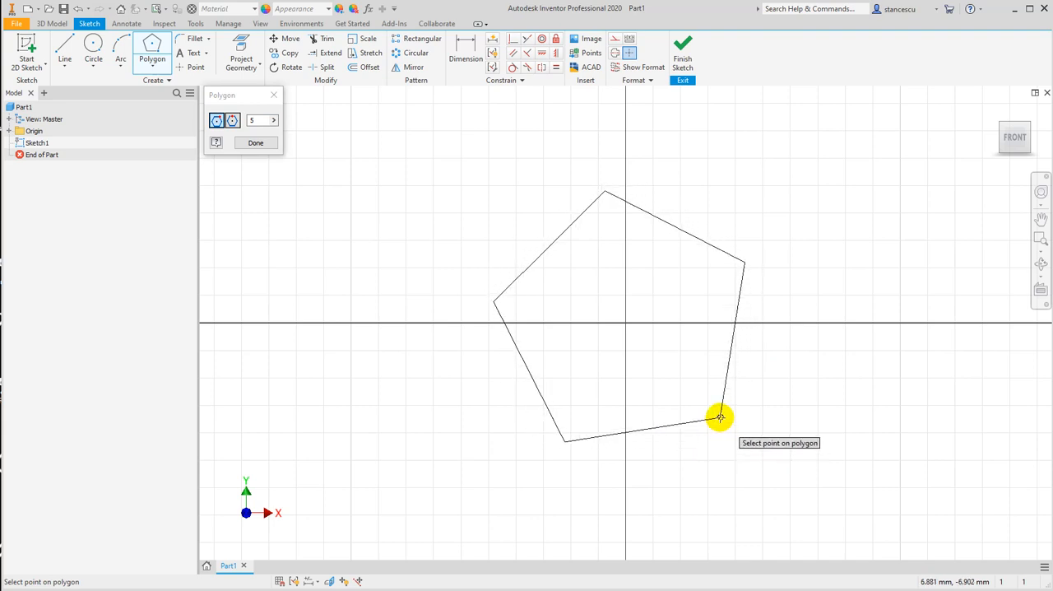
left_click(703, 447)
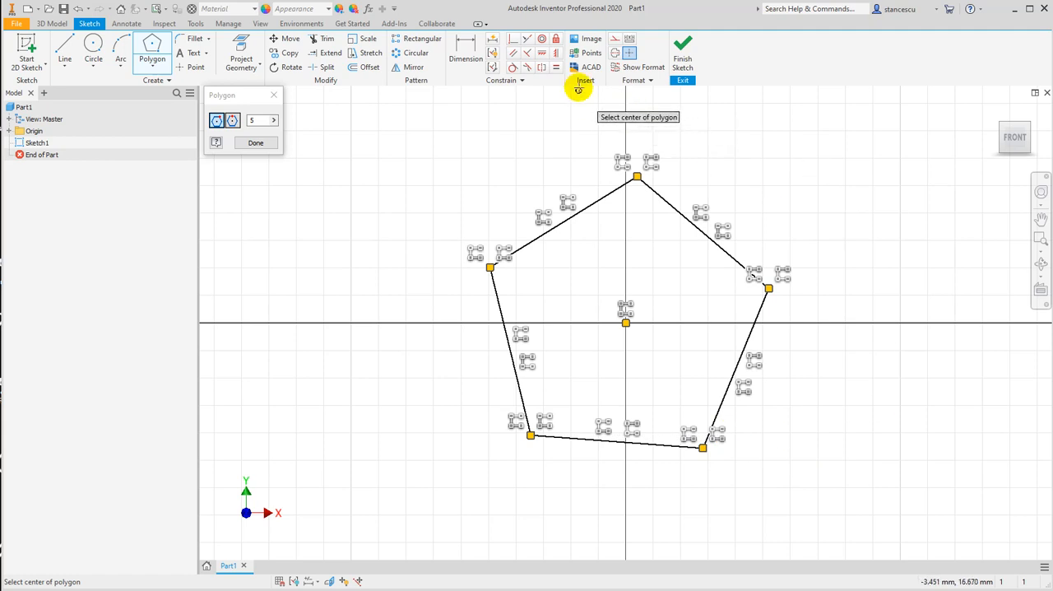
Apply a vertical constraint between the pentagon's uppermost vertex and its centre point
left_click(555, 56)
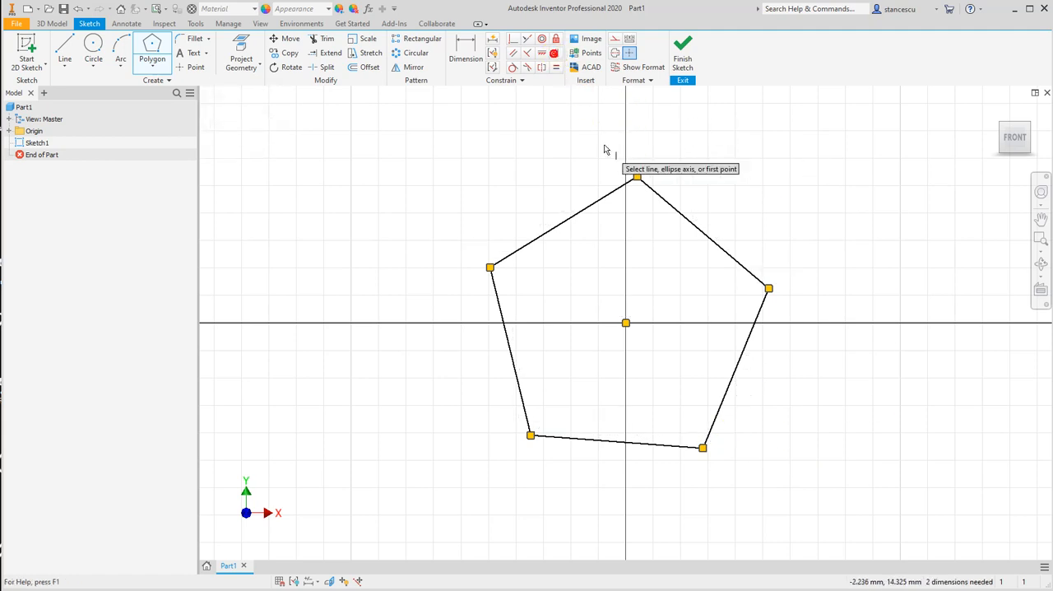
left_click(636, 176)
left_click(625, 323)
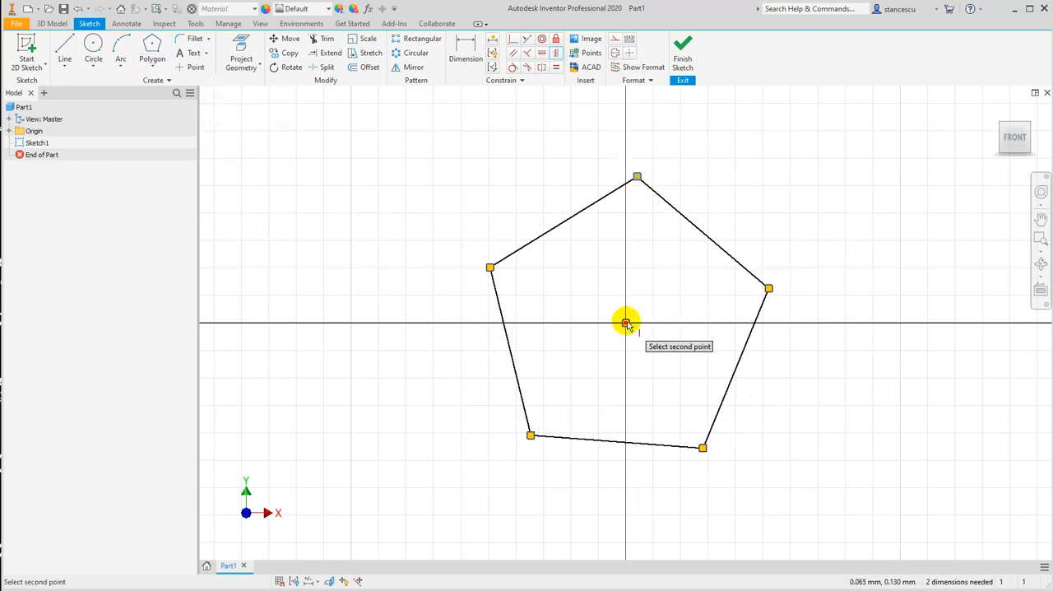
left_click(626, 322)
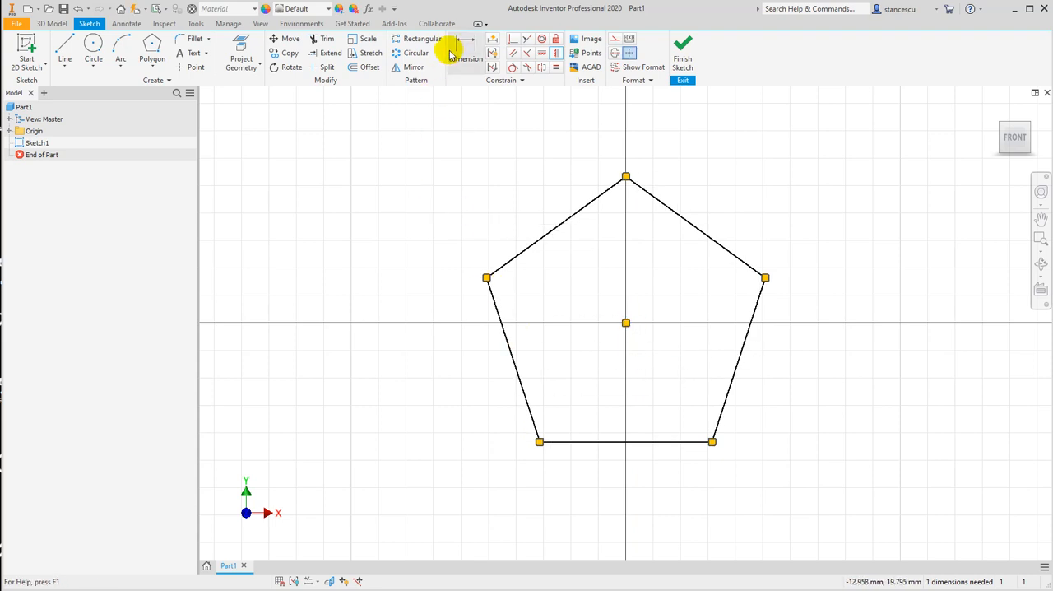
Dimension the distance from the pentagon's centre to its lower side as 25 mm and finish the sketch
left_click(463, 51)
left_click(641, 442)
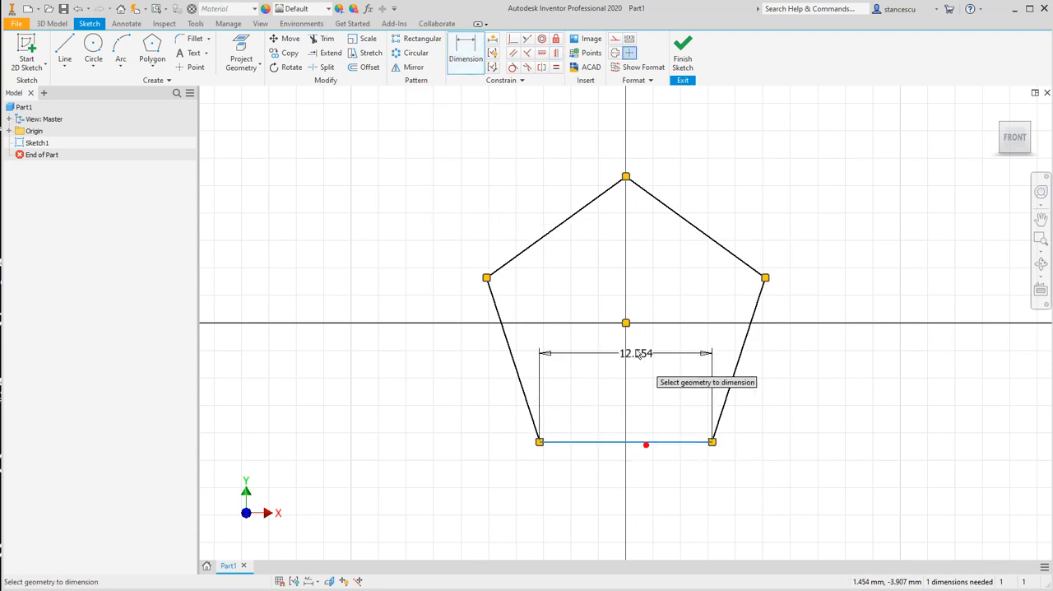
left_click(625, 322)
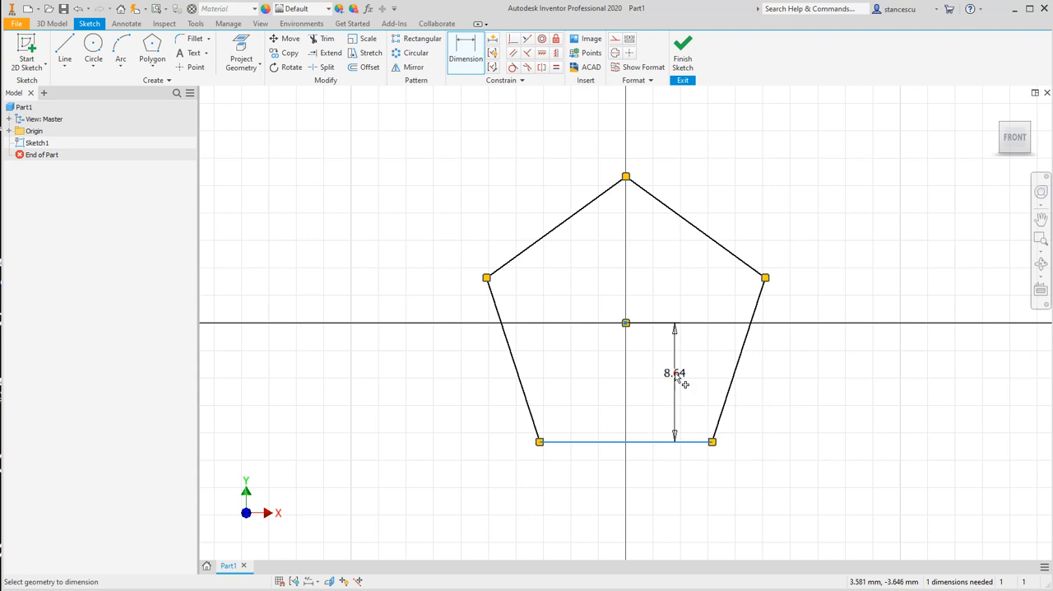
left_click(674, 372)
type("25")
key("Return")
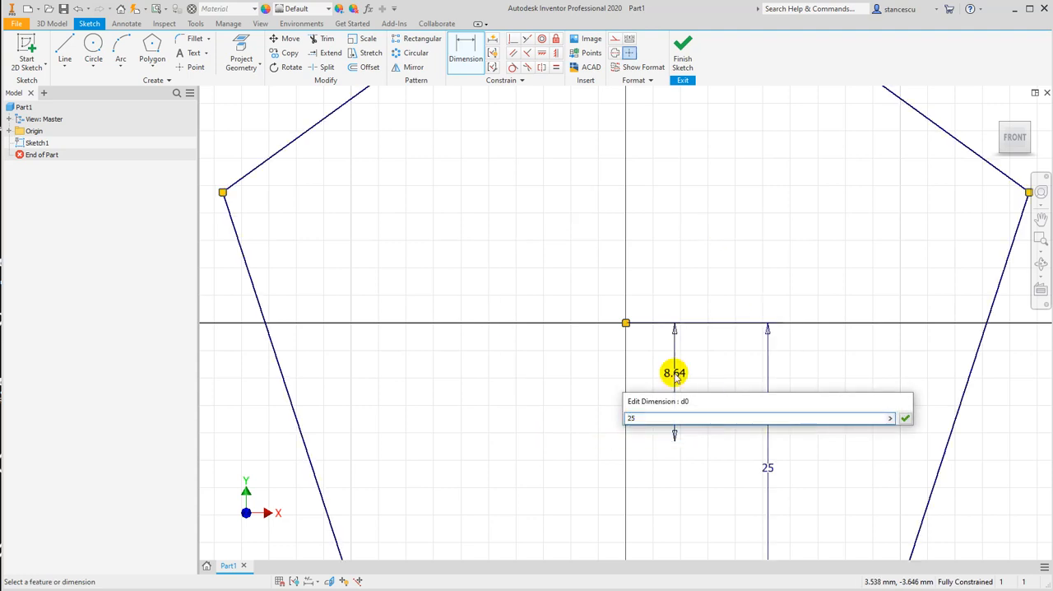
key("Home")
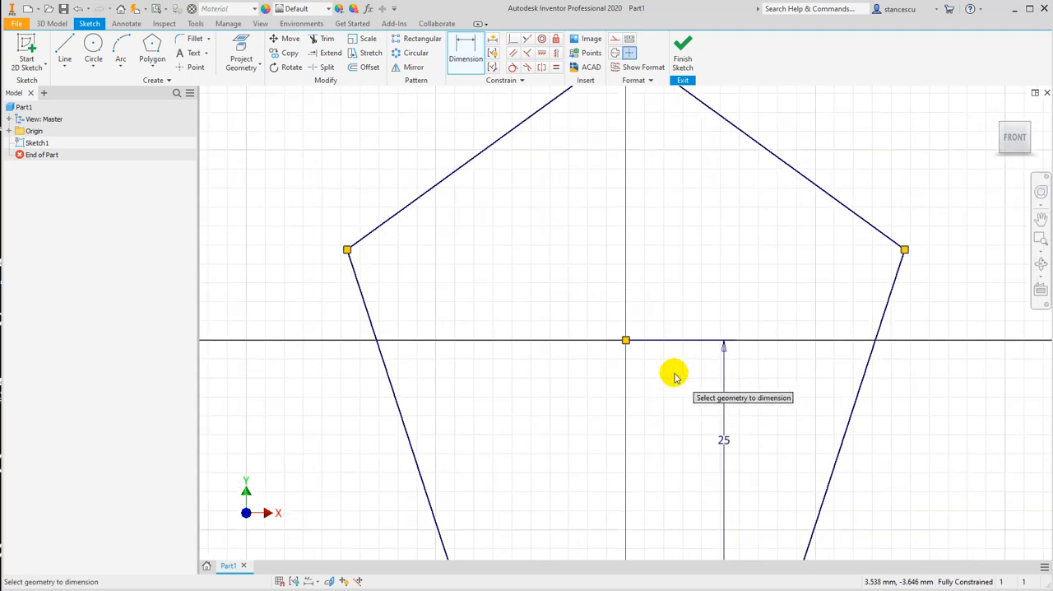
left_click(684, 58)
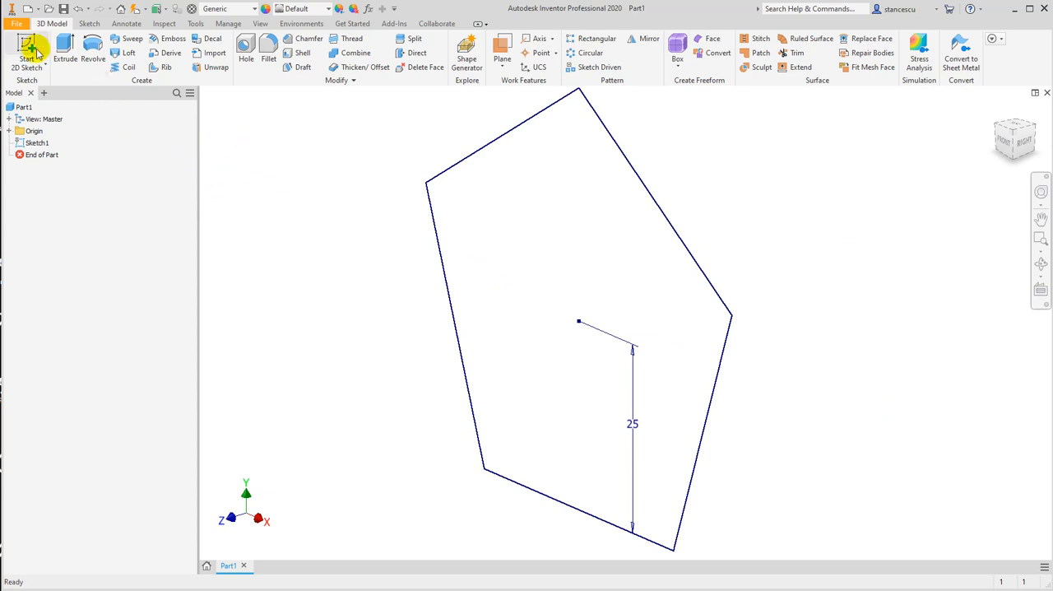
Extrude the pentagon profile 2 mm with a 22-degree taper
left_click(62, 51)
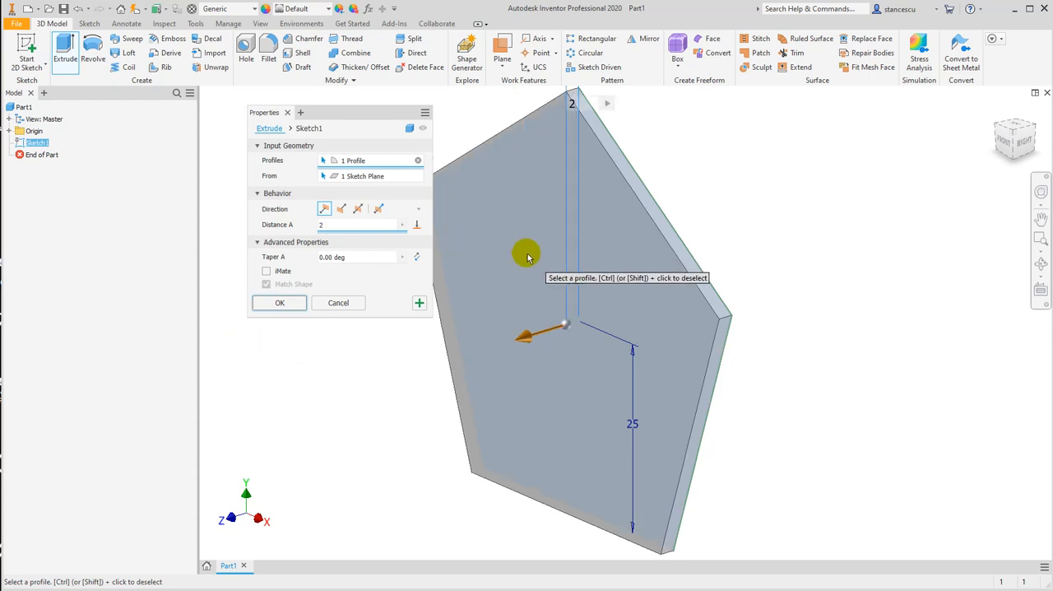
left_click(568, 327)
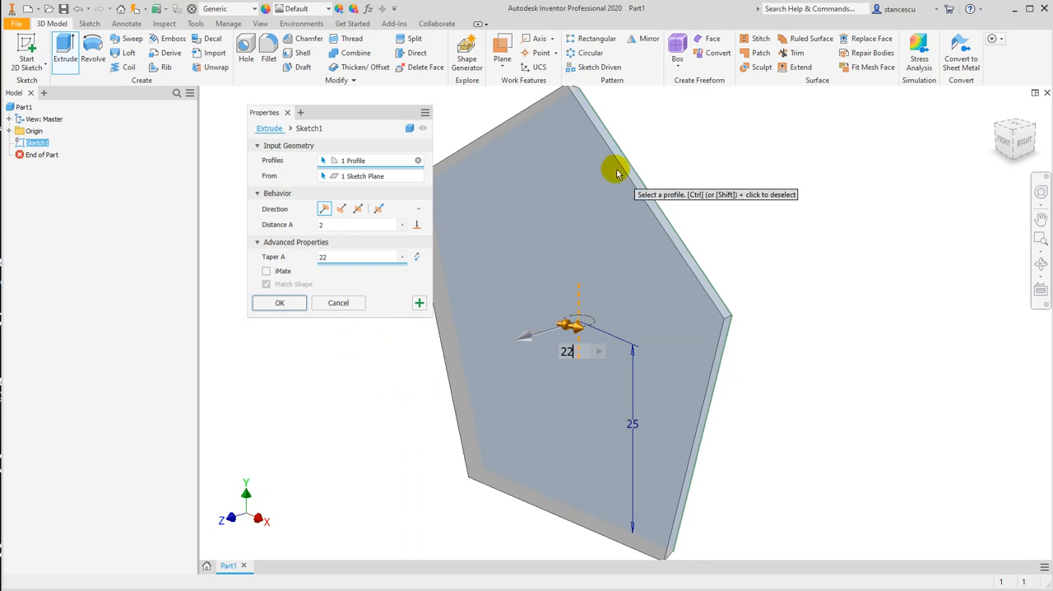
middle_click_drag(693, 258, 611, 252, "shift")
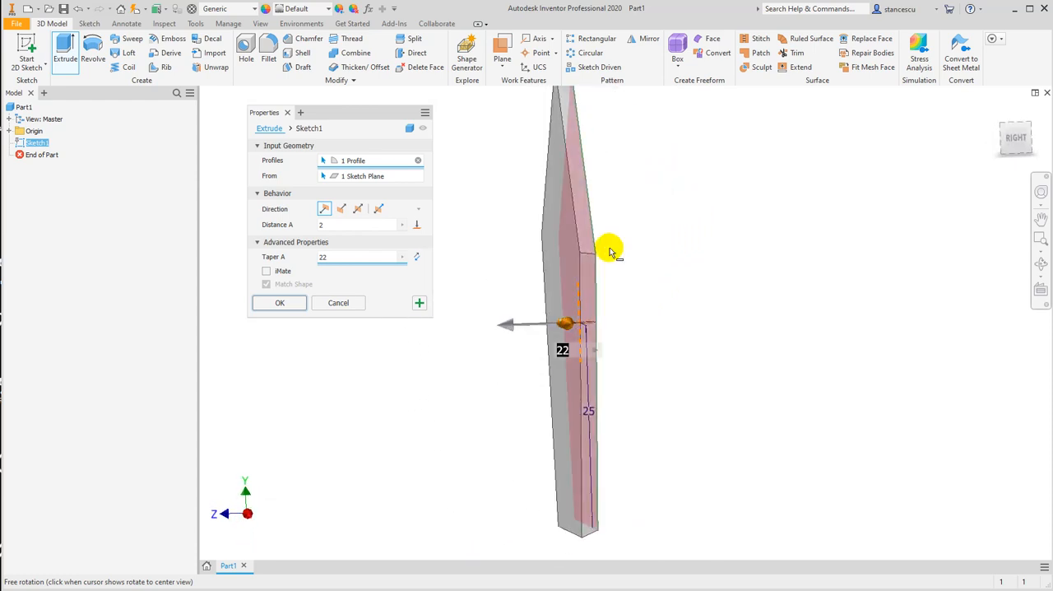
left_click(282, 303)
Assign the Gold material and the Gold - Metal appearance to the part
middle_click_drag(453, 331, 551, 348, "shift")
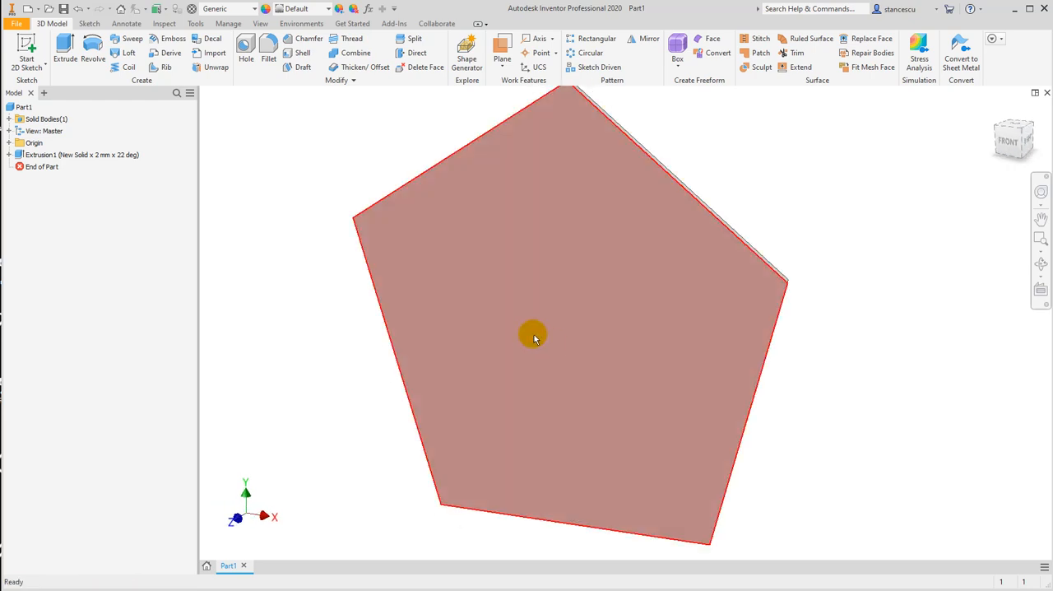
mouse_move(553, 356)
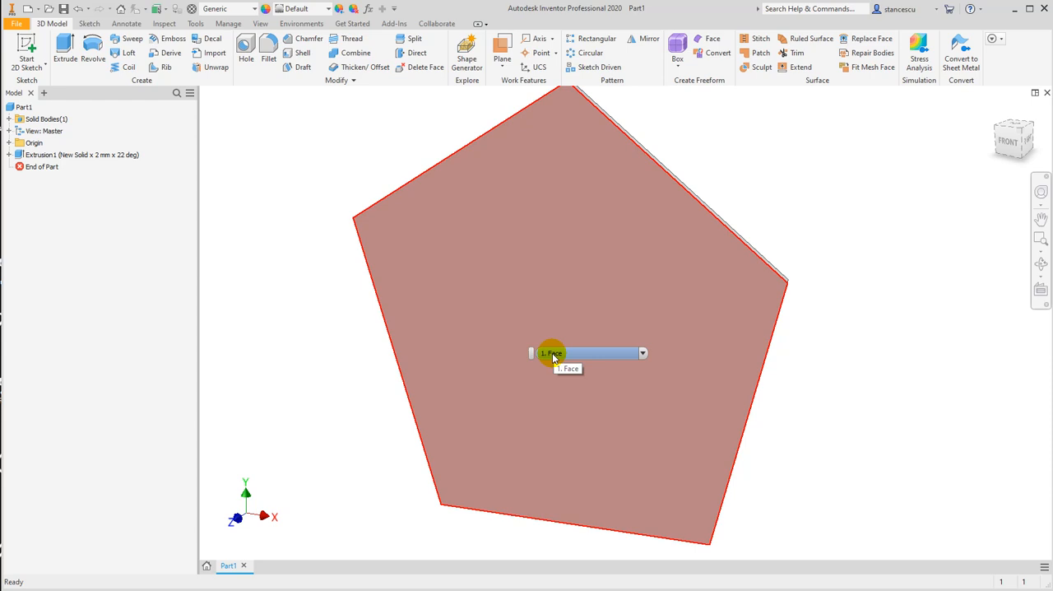
key("F6")
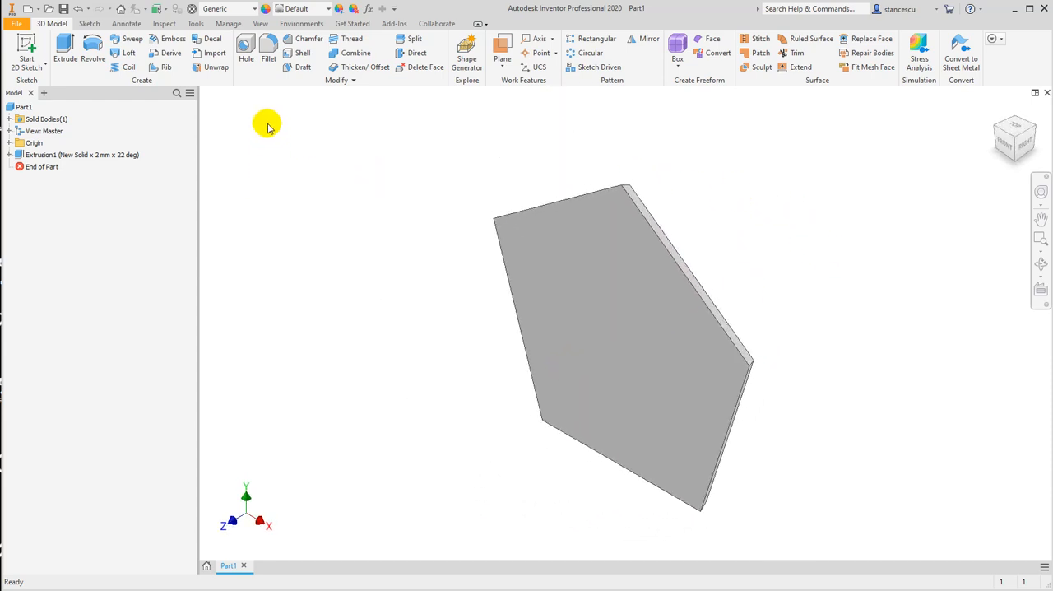
left_click(223, 11)
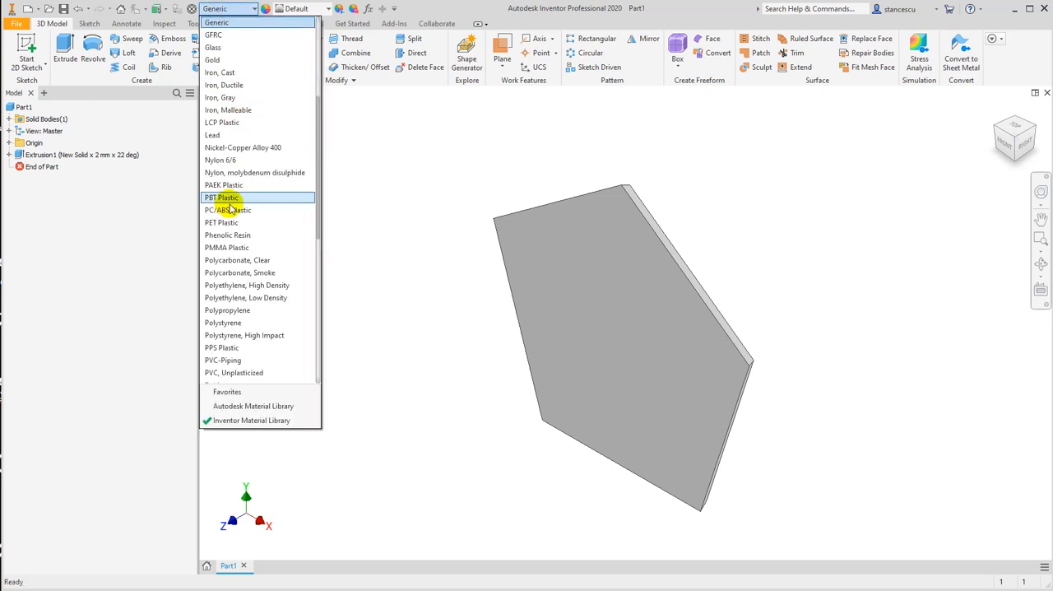
left_click(232, 63)
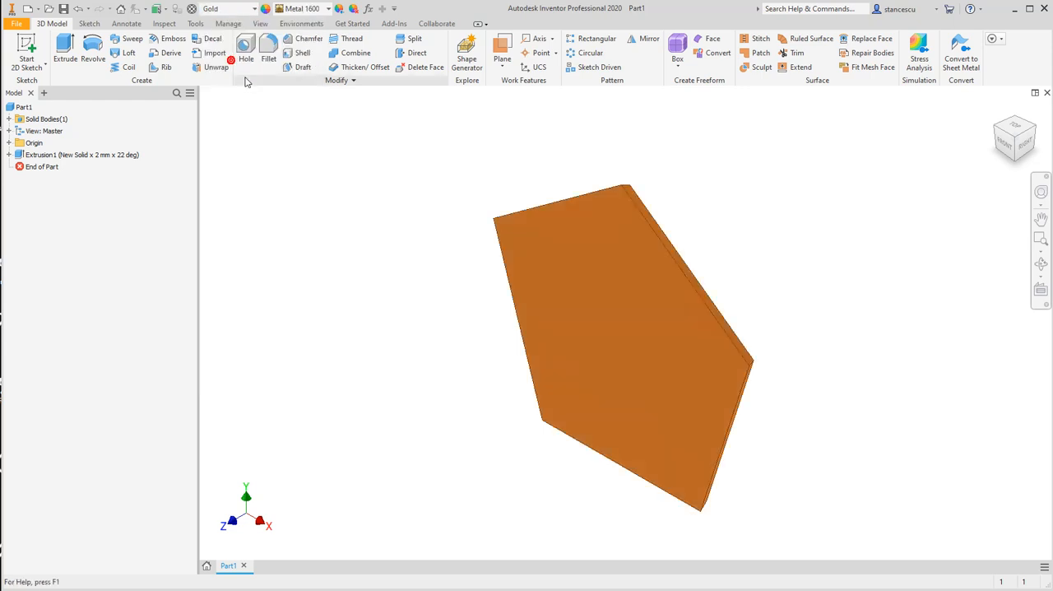
left_click(325, 9)
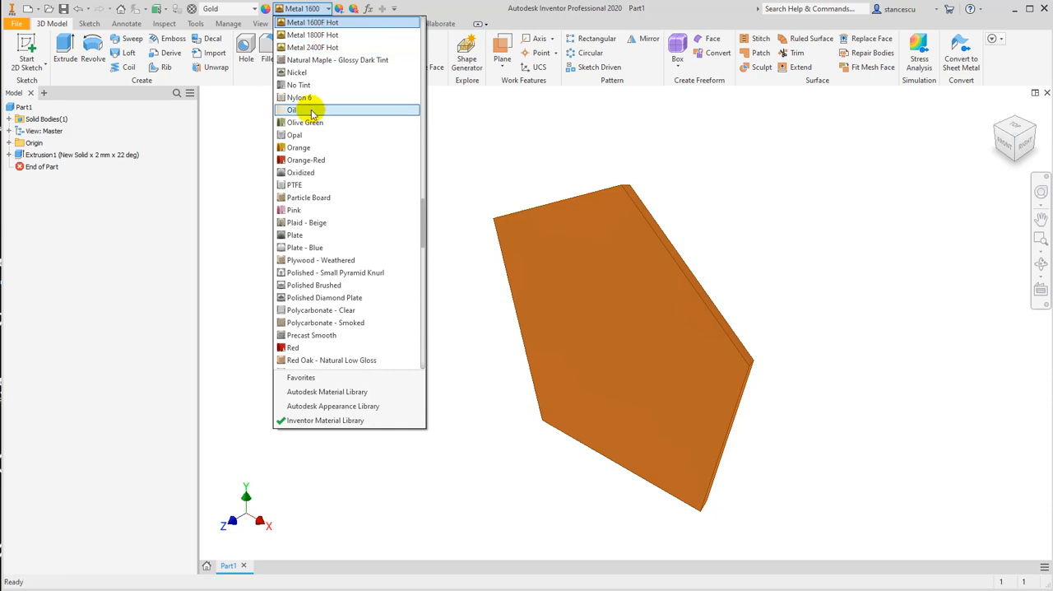
scroll(314, 108, "up", 10)
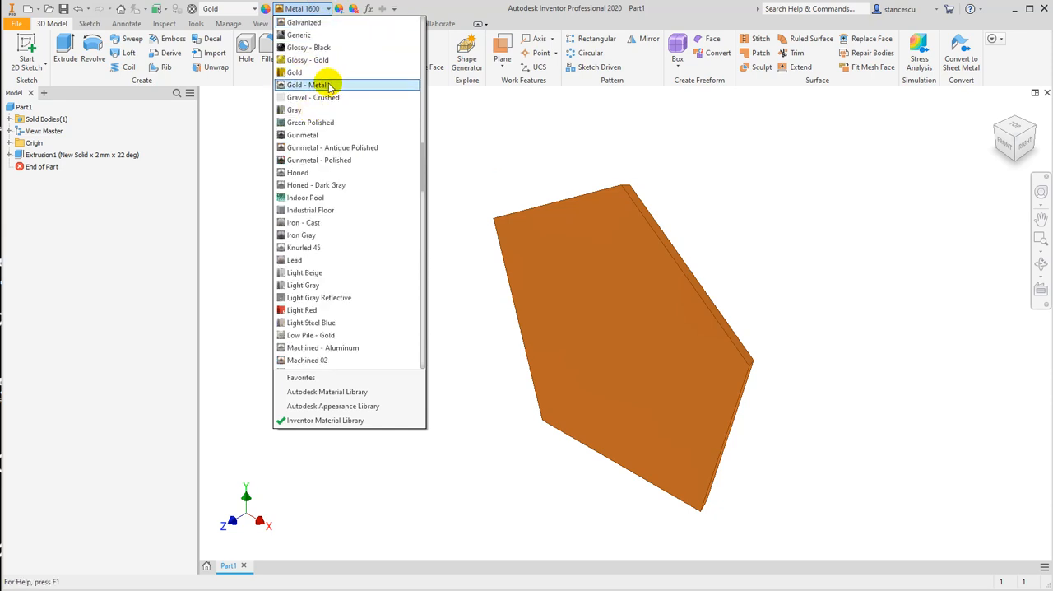
left_click(320, 85)
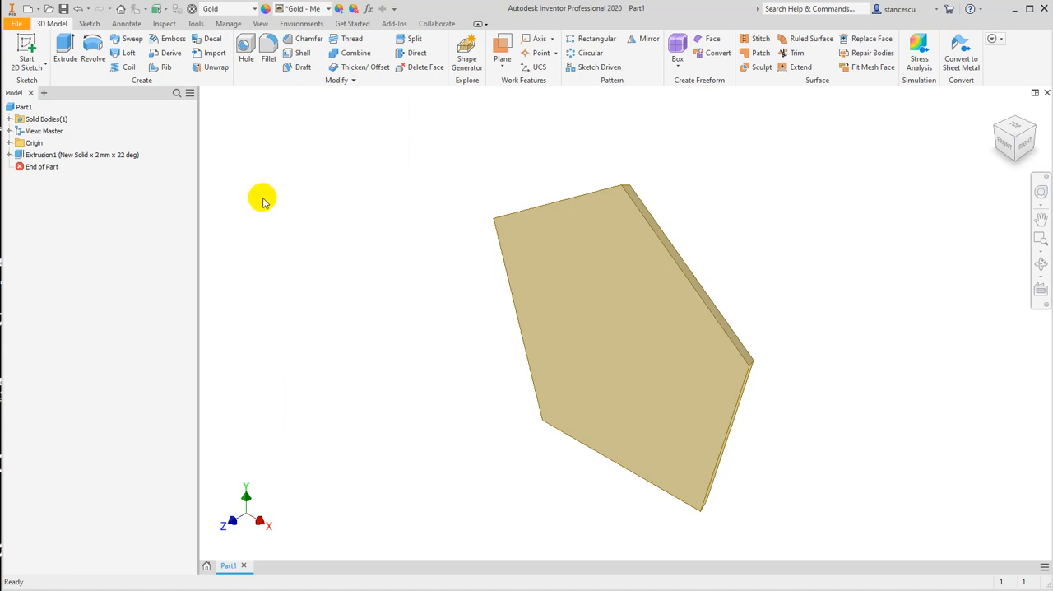
Update the part's physical iProperties to examine its mass, area and volume, then close them and inspect the part
left_click(10, 107)
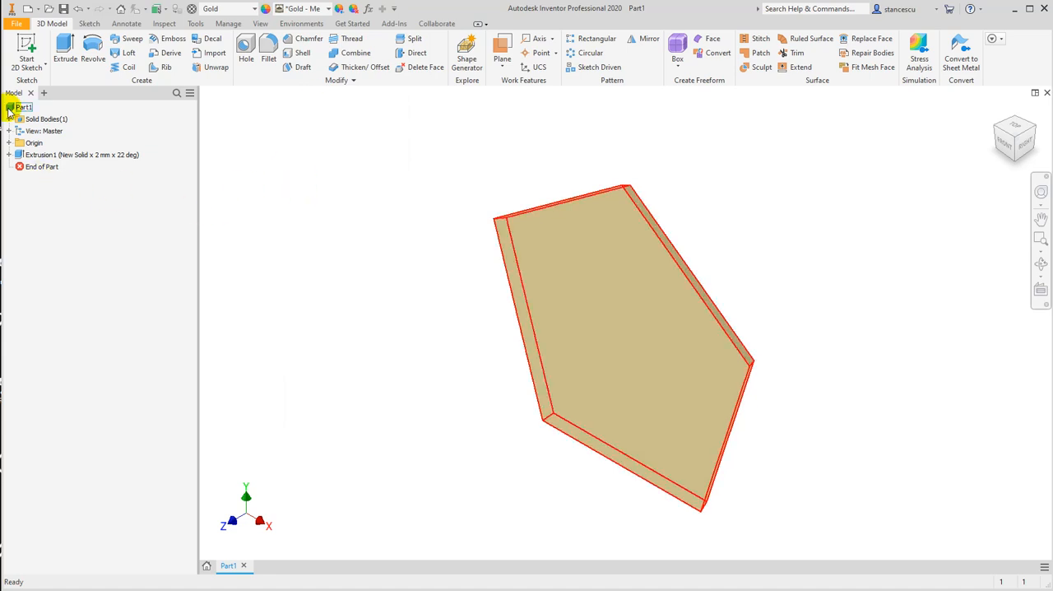
right_click(10, 110)
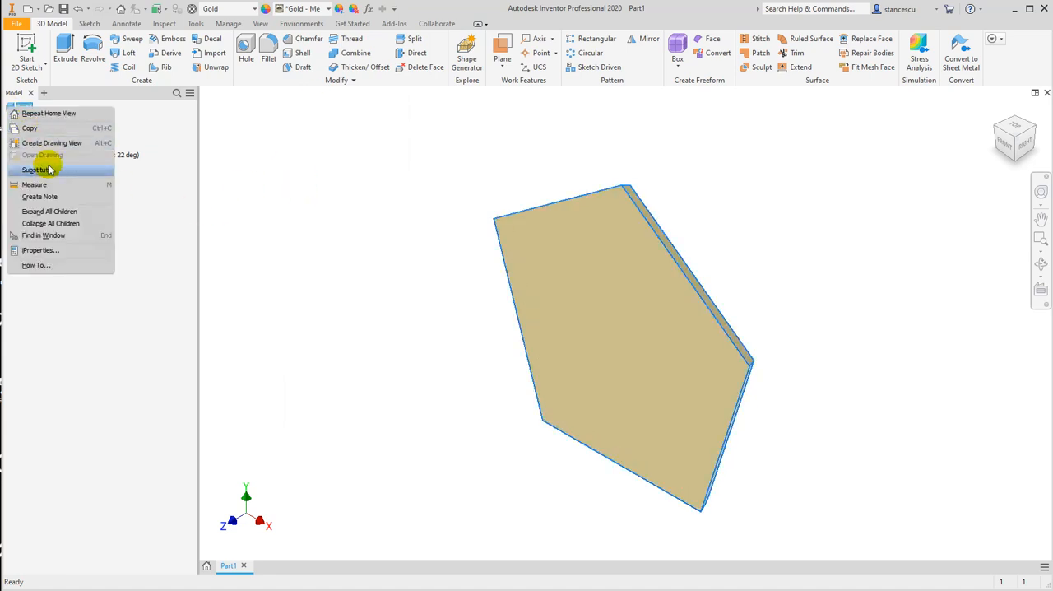
left_click(38, 250)
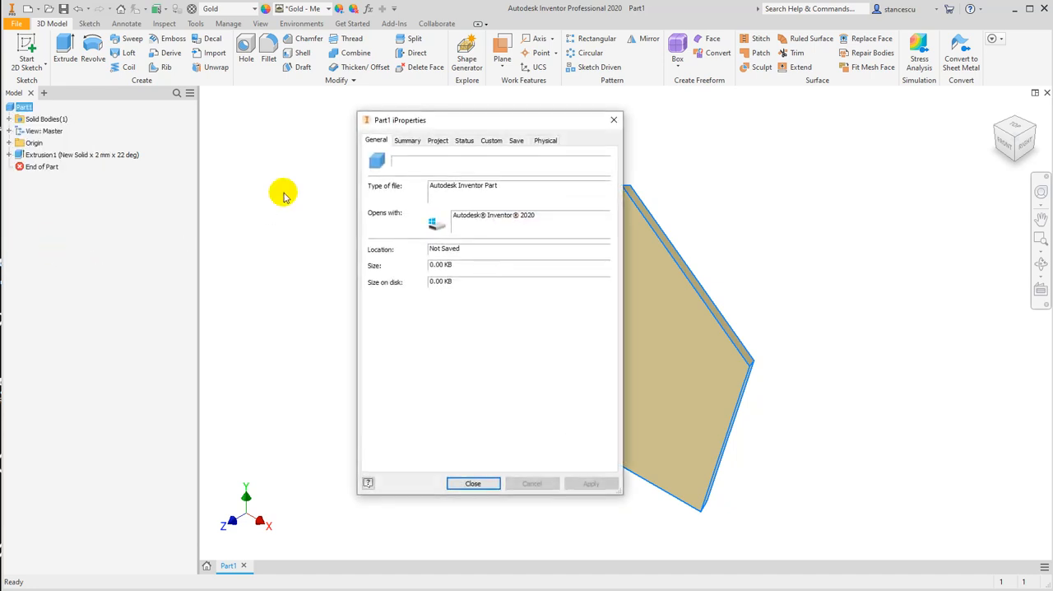
left_click(545, 140)
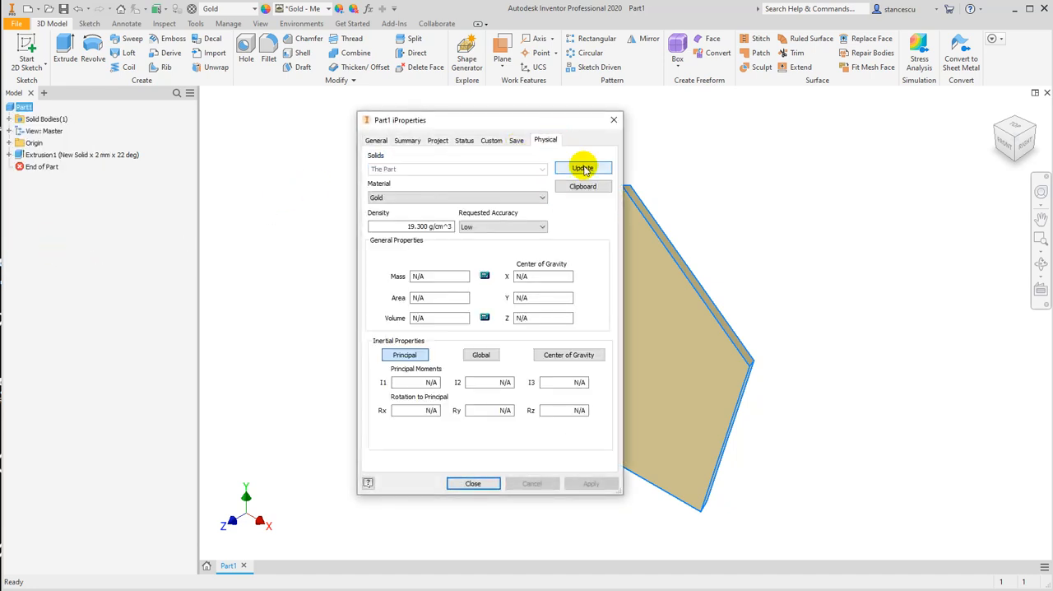
left_click(582, 167)
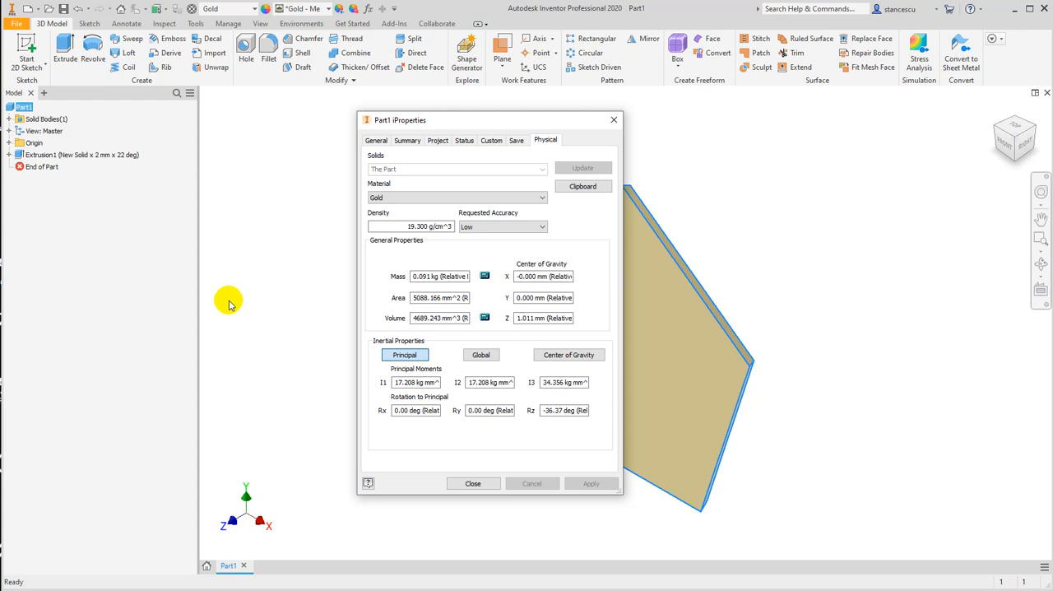
left_click(472, 484)
left_click(752, 229)
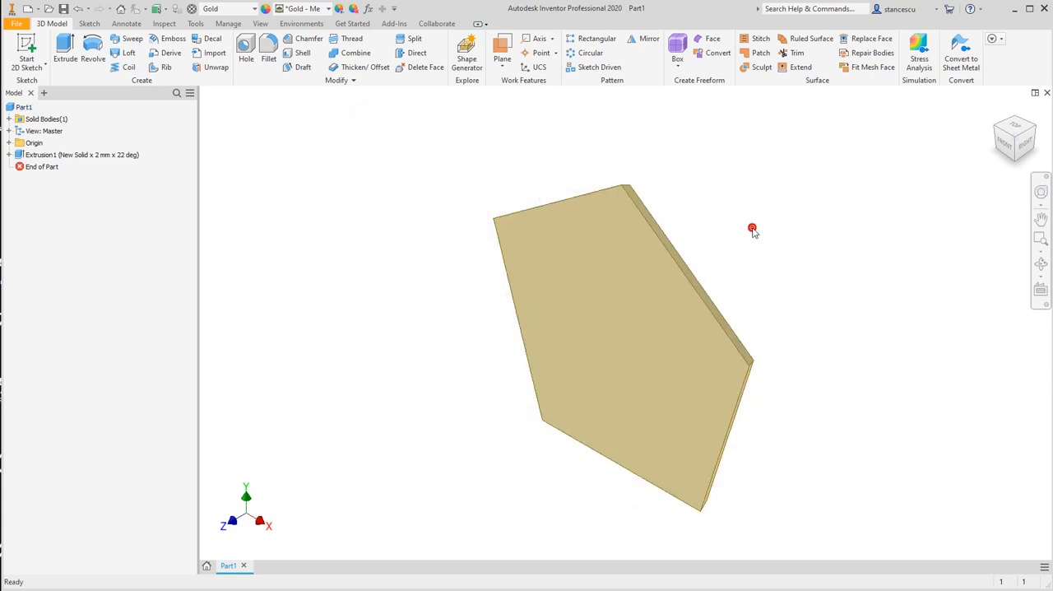
middle_click_drag(751, 236, 411, 202, "shift")
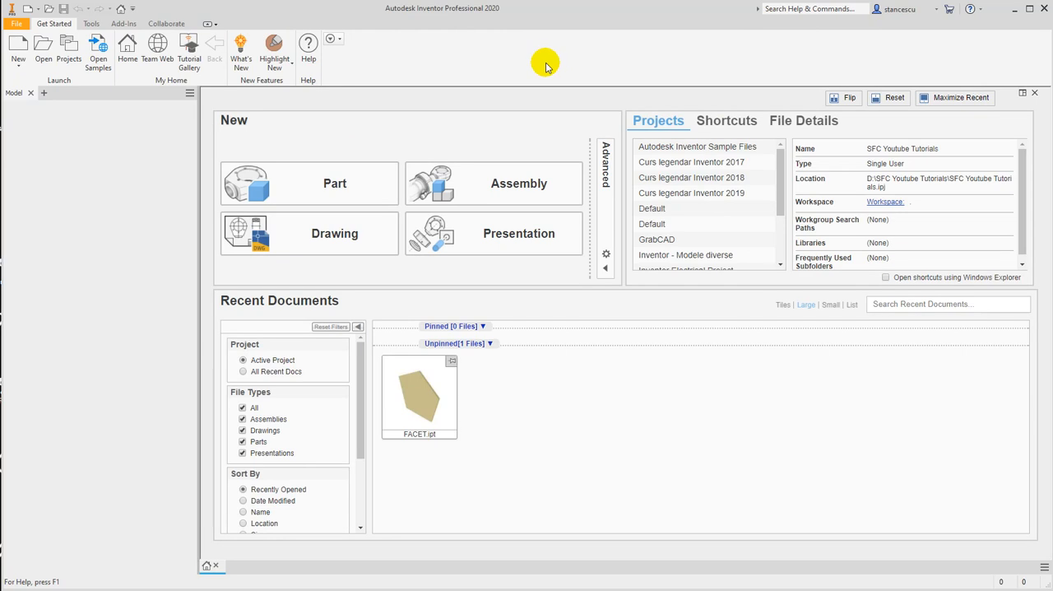
Create a new assembly and place FACET.ipt in it, grounded at the origin
left_click(20, 50)
double_click(395, 251)
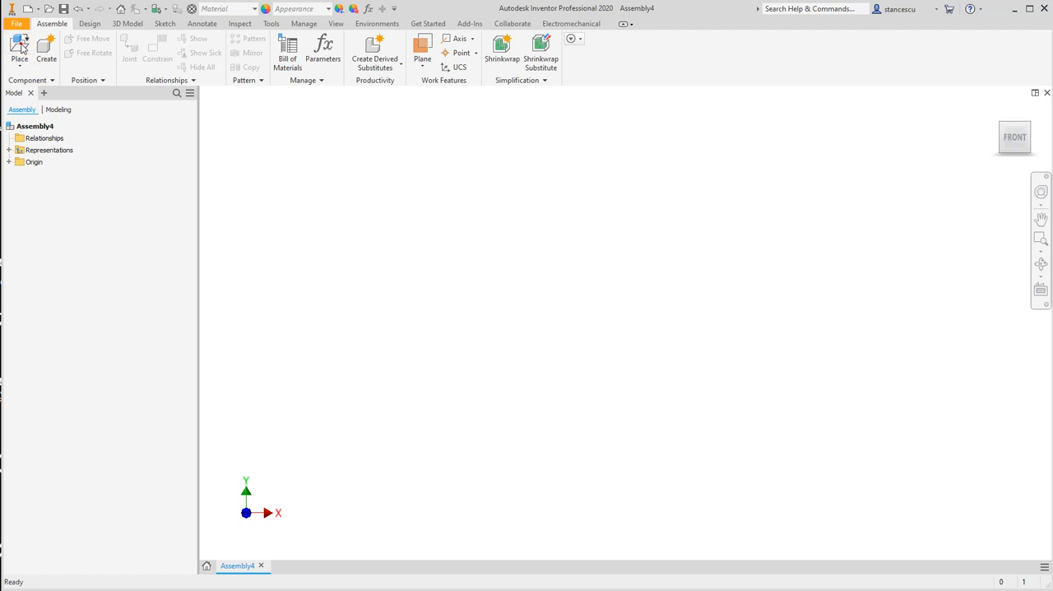
left_click(20, 48)
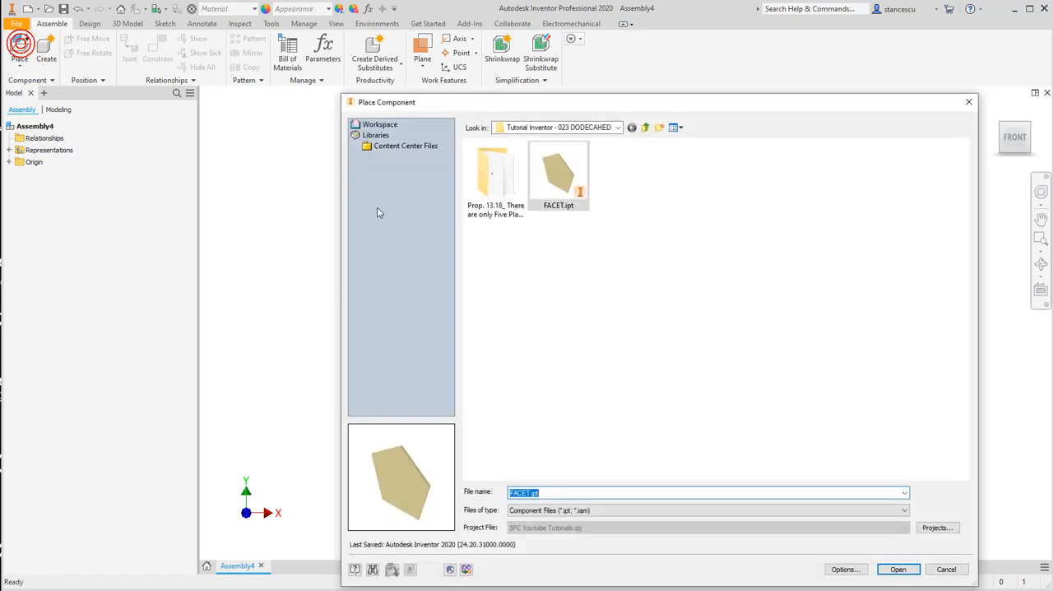
double_click(561, 177)
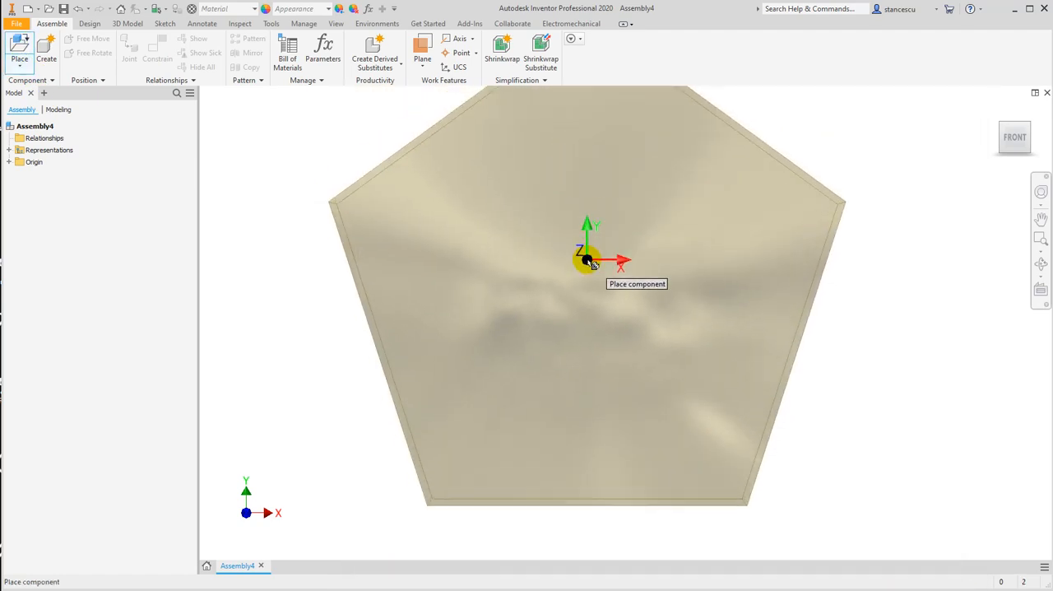
right_click(585, 259)
left_click(632, 277)
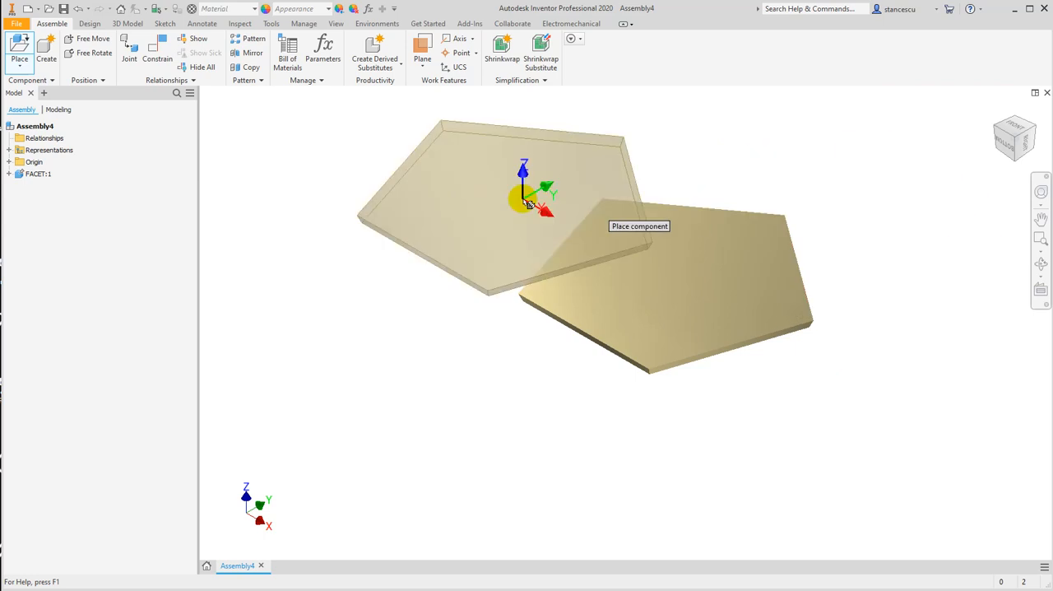
Place a second copy of the facet beside the grounded one and move it freely to a spot near that facet
left_click(391, 191)
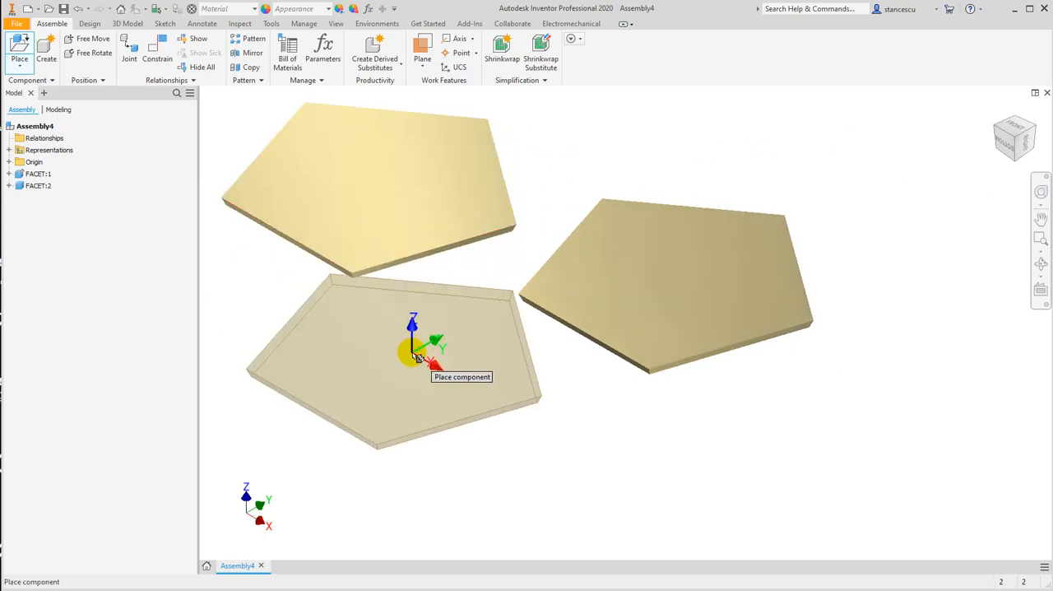
key("Escape")
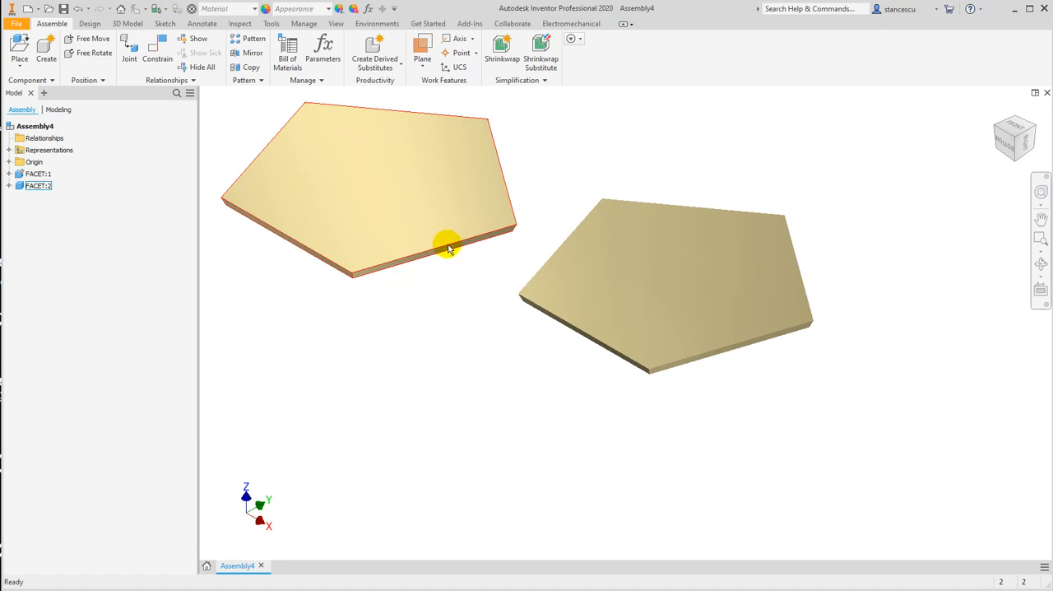
left_click_drag(419, 185, 447, 165)
left_click(677, 256)
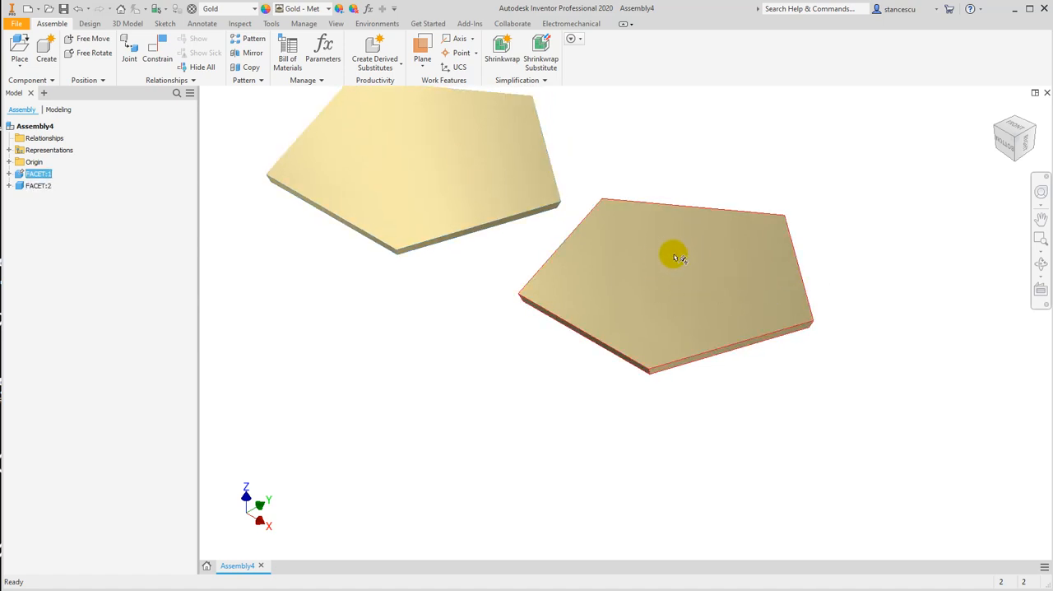
left_click_drag(373, 170, 369, 176)
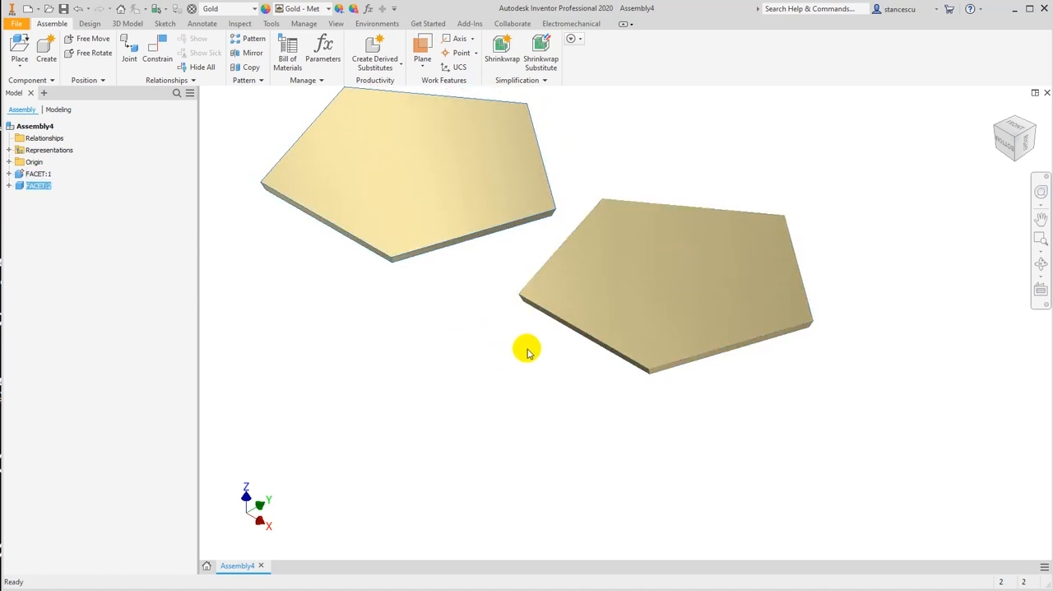
middle_click_drag(528, 352, 562, 400)
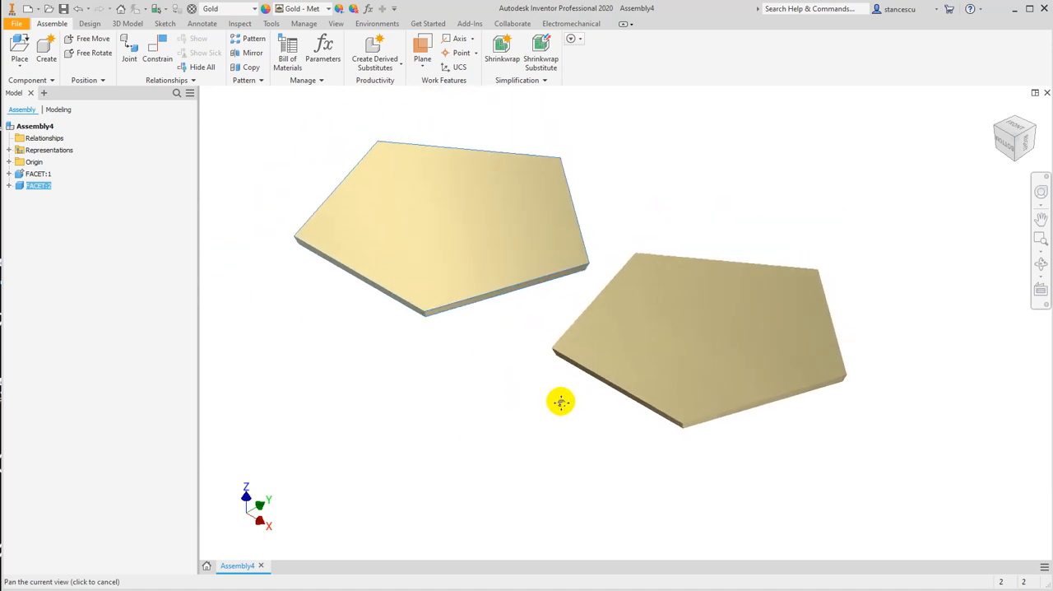
left_click(655, 321)
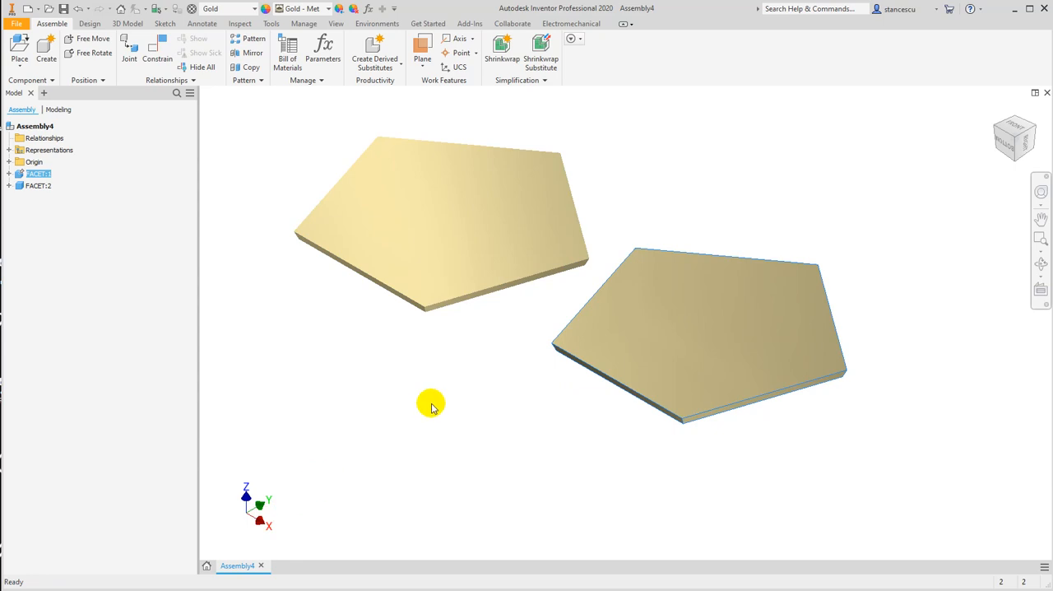
left_click_drag(527, 209, 532, 190)
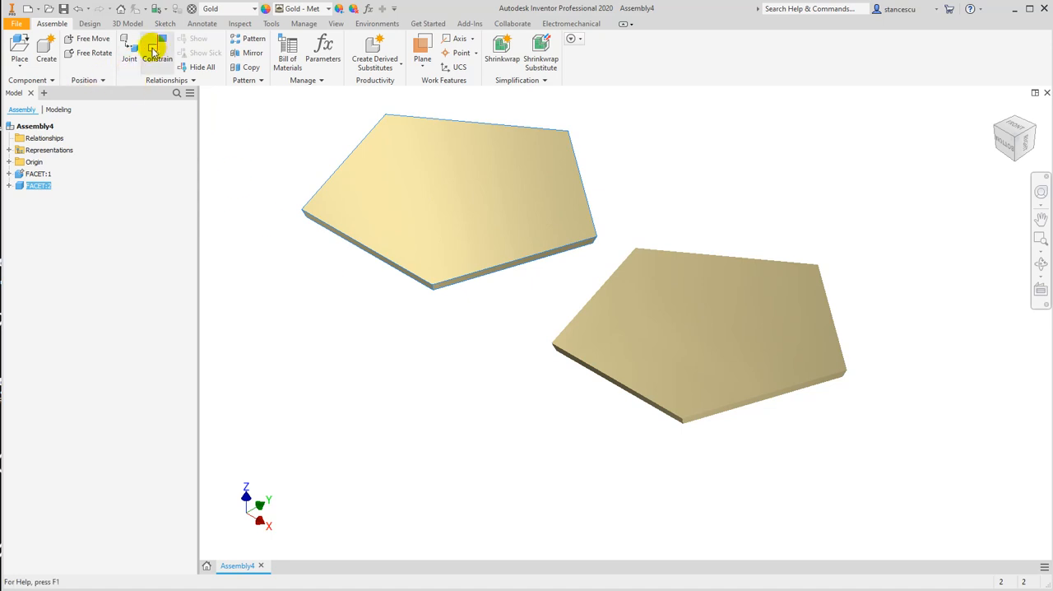
Mate an edge of the second facet to the facing edge of the grounded facet with a 0 mm offset
left_click(154, 51)
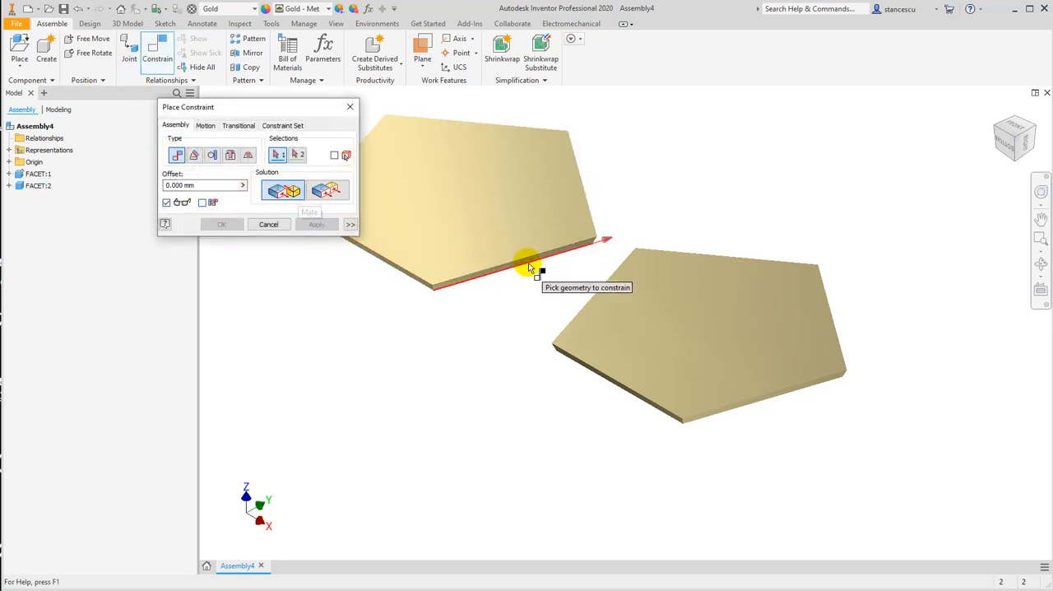
left_click(601, 294)
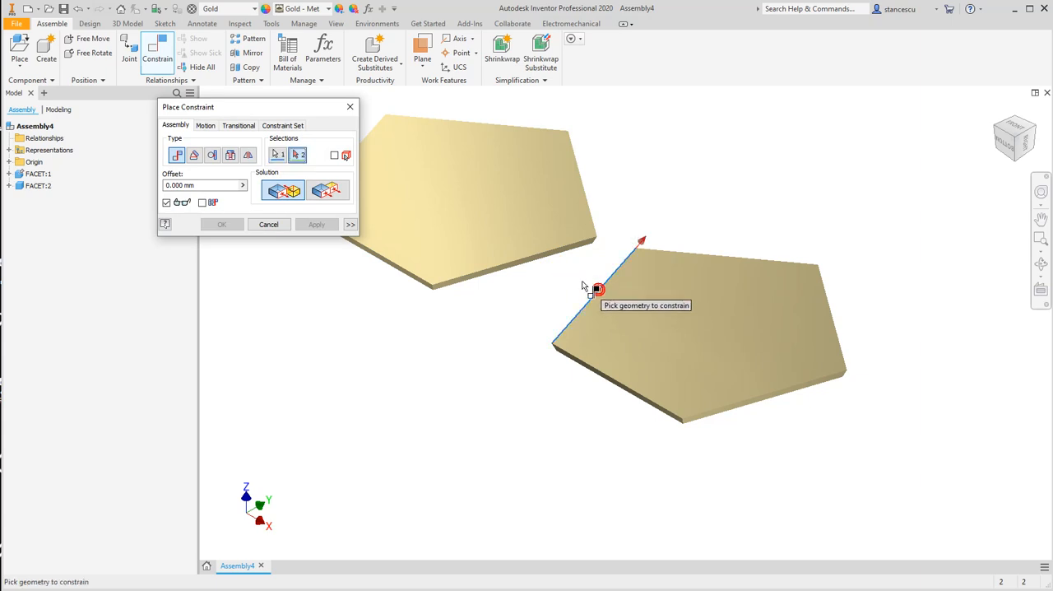
left_click(571, 242)
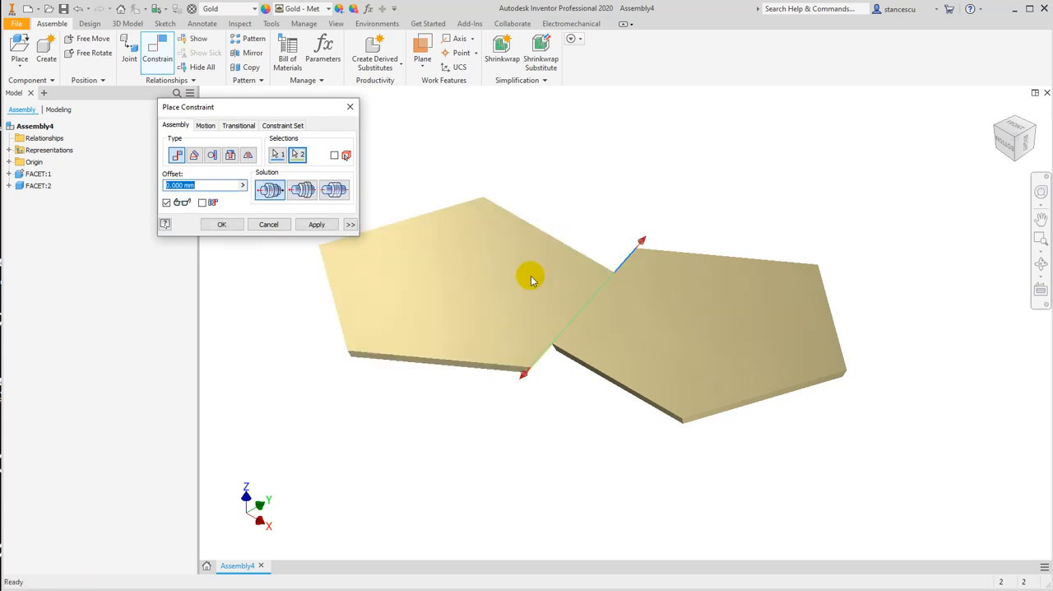
middle_click_drag(523, 448, 566, 410, "shift")
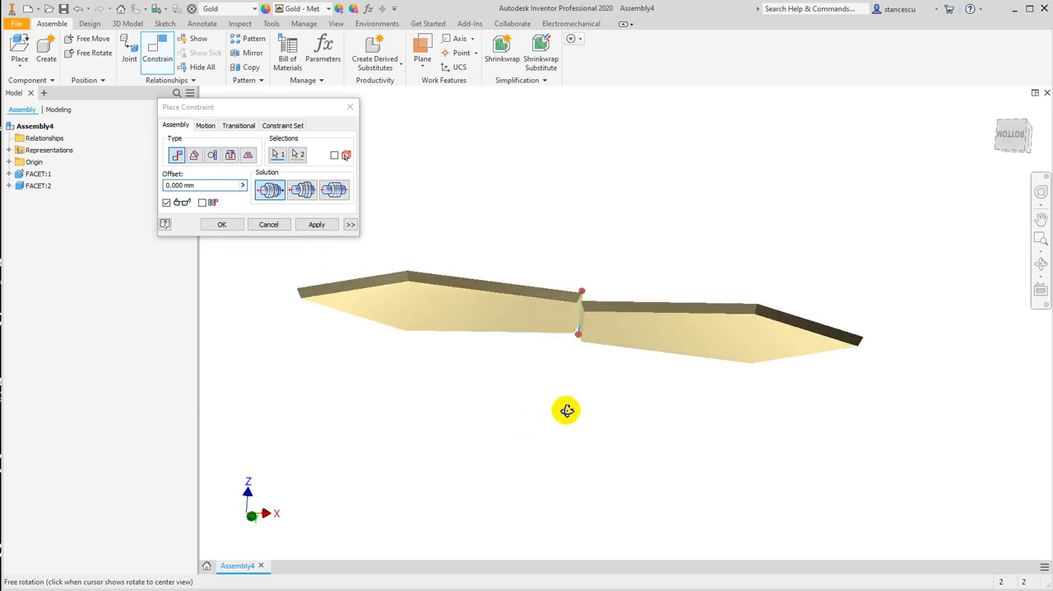
scroll(580, 318, "up", 5)
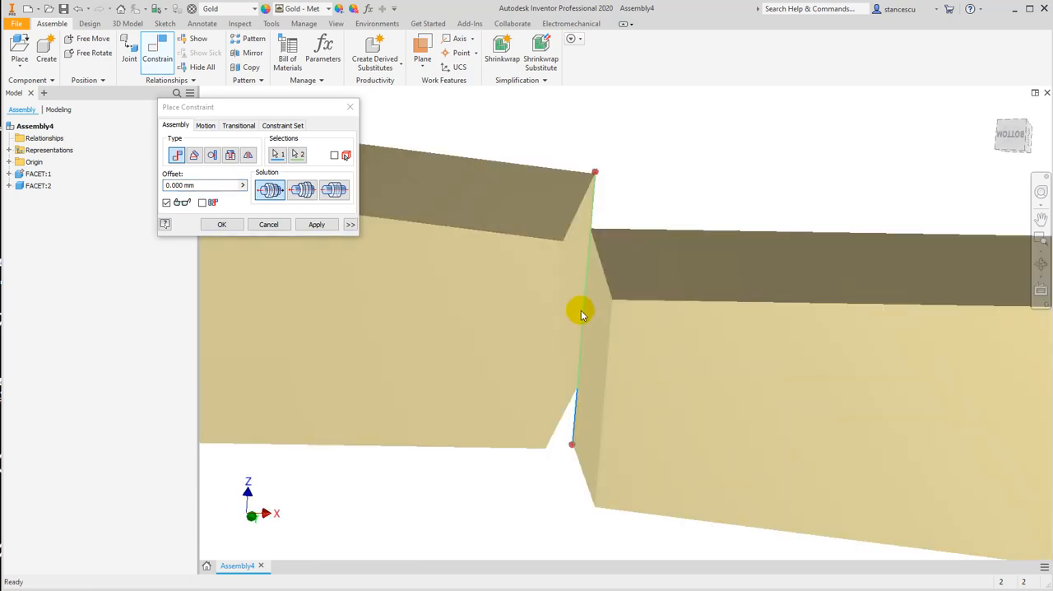
scroll(572, 392, "down", 3)
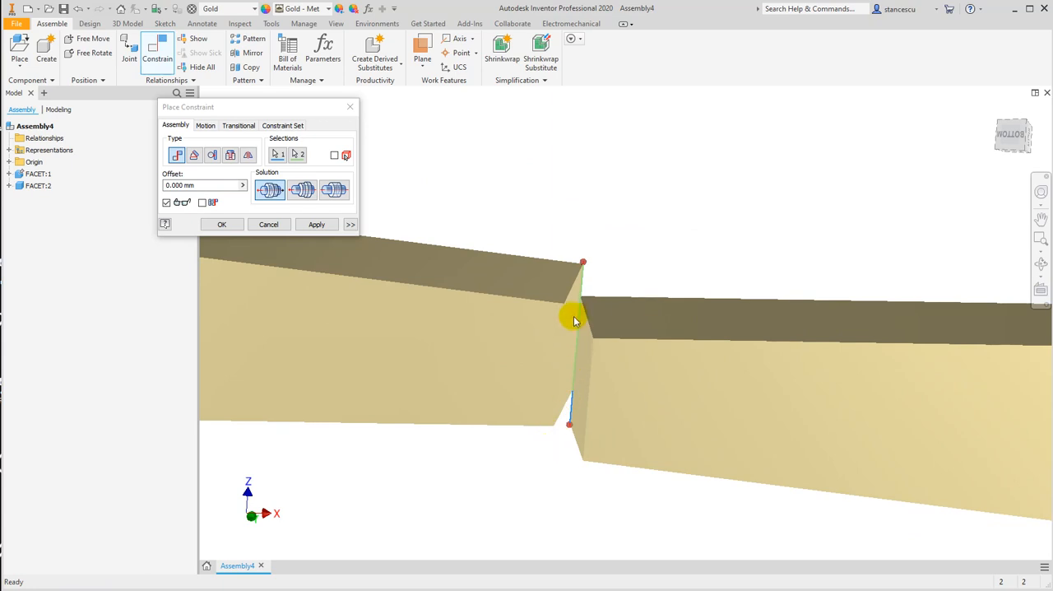
left_click(222, 225)
Turn on the degrees of freedom display and swing the second facet upward about the shared edge
middle_click_drag(434, 386, 522, 374, "shift")
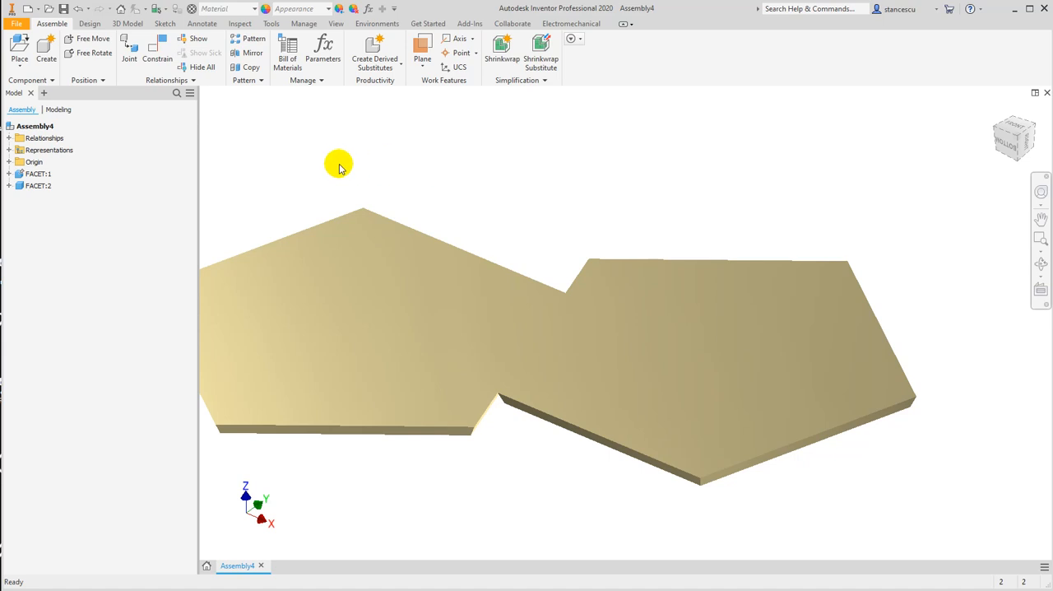
left_click(237, 25)
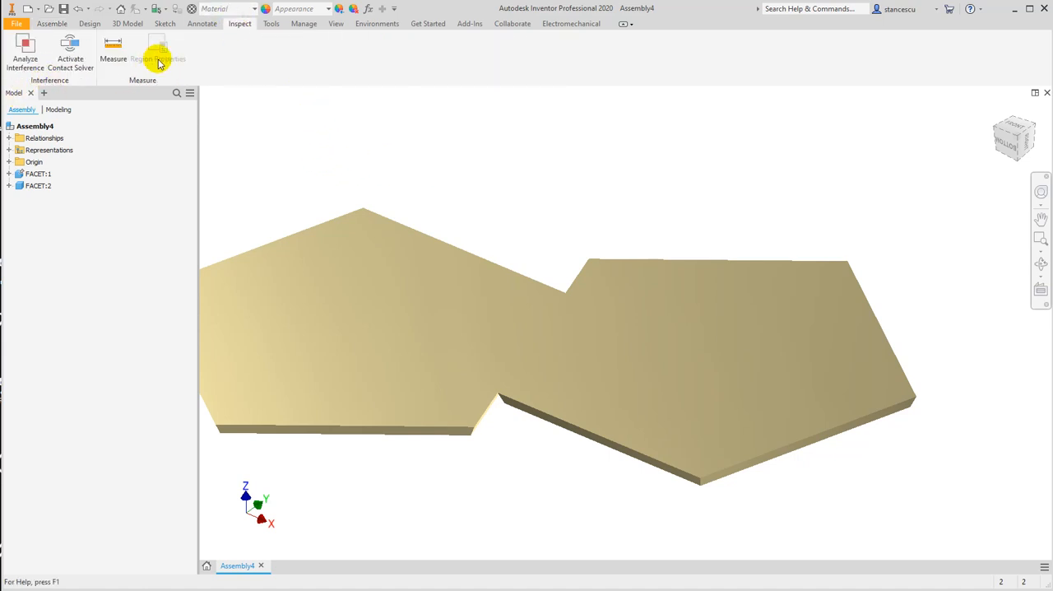
left_click(338, 24)
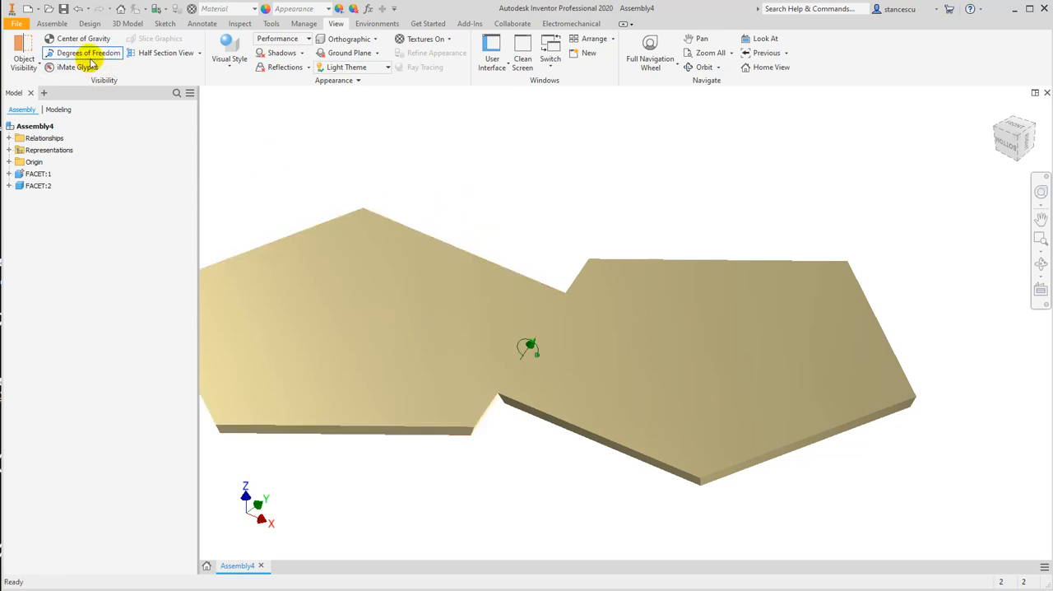
left_click_drag(360, 293, 384, 235)
middle_click_drag(384, 235, 422, 342, "shift")
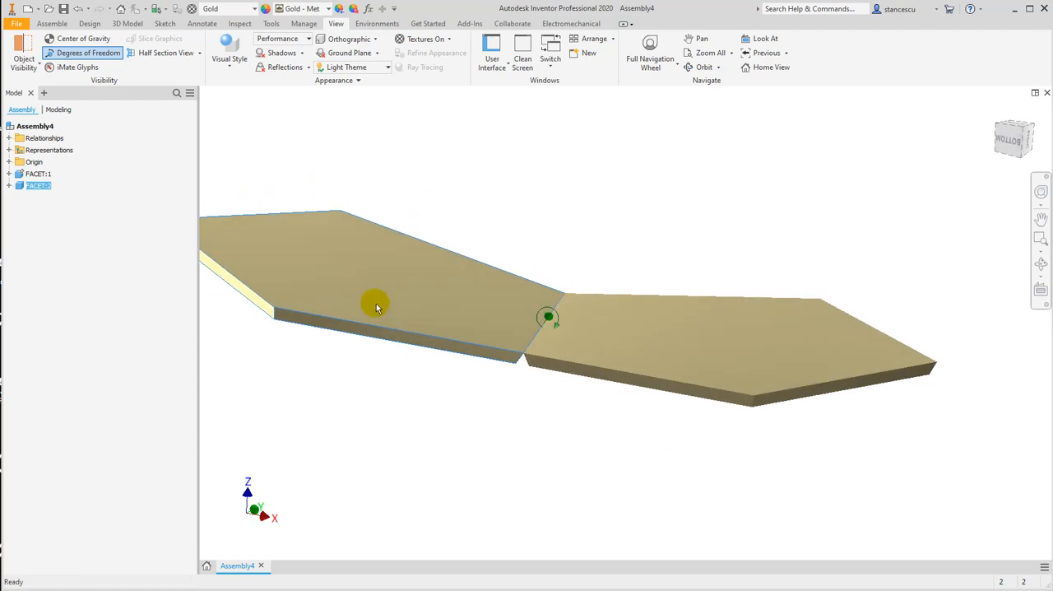
left_click_drag(370, 280, 366, 192)
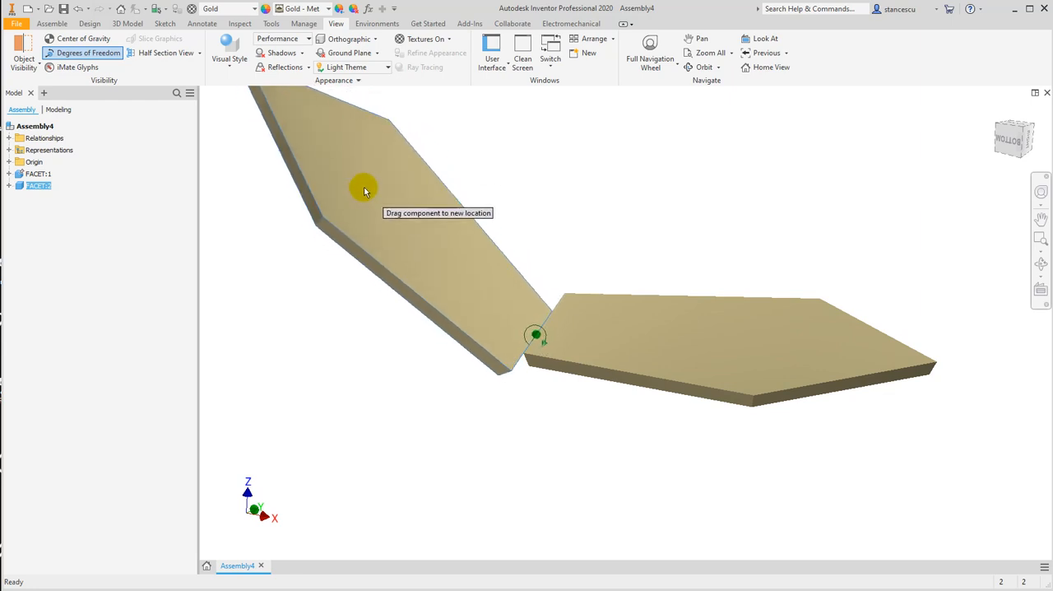
scroll(487, 364, "up", 3)
scroll(580, 381, "up", 3)
middle_click_drag(580, 384, 483, 377, "shift")
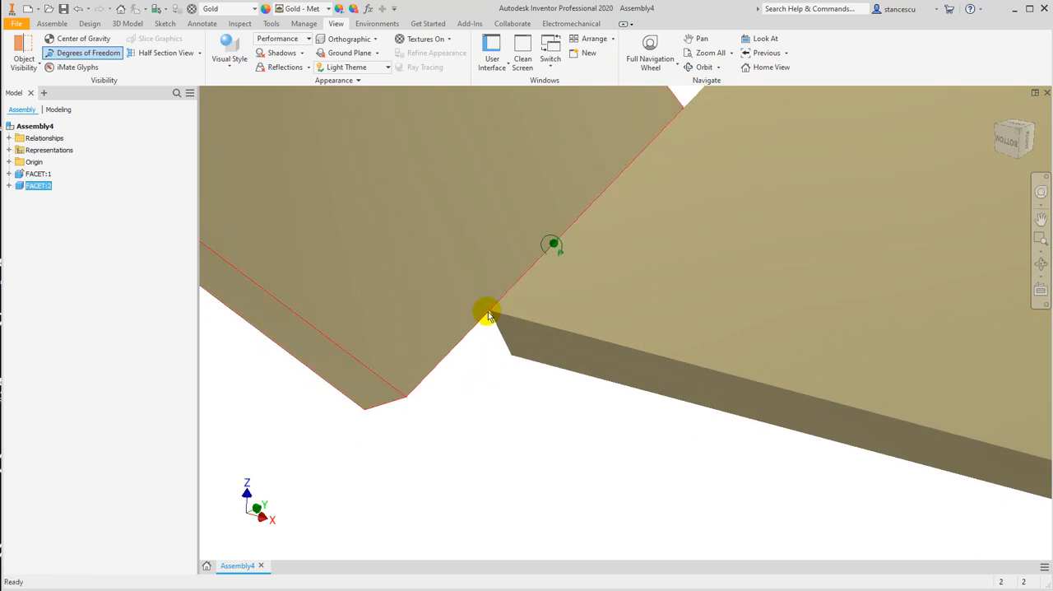
left_click(482, 372)
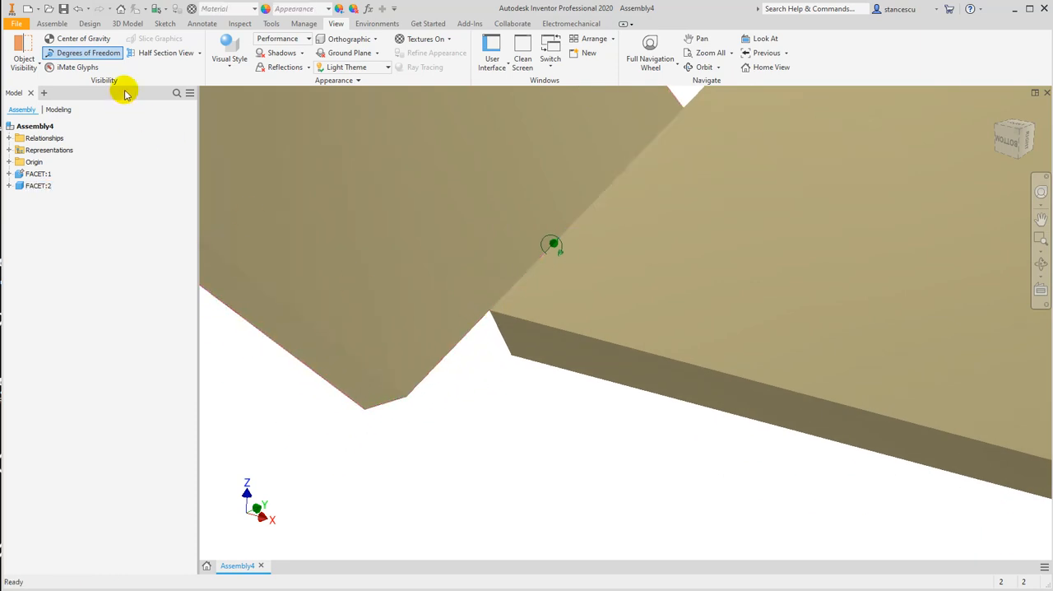
left_click(50, 23)
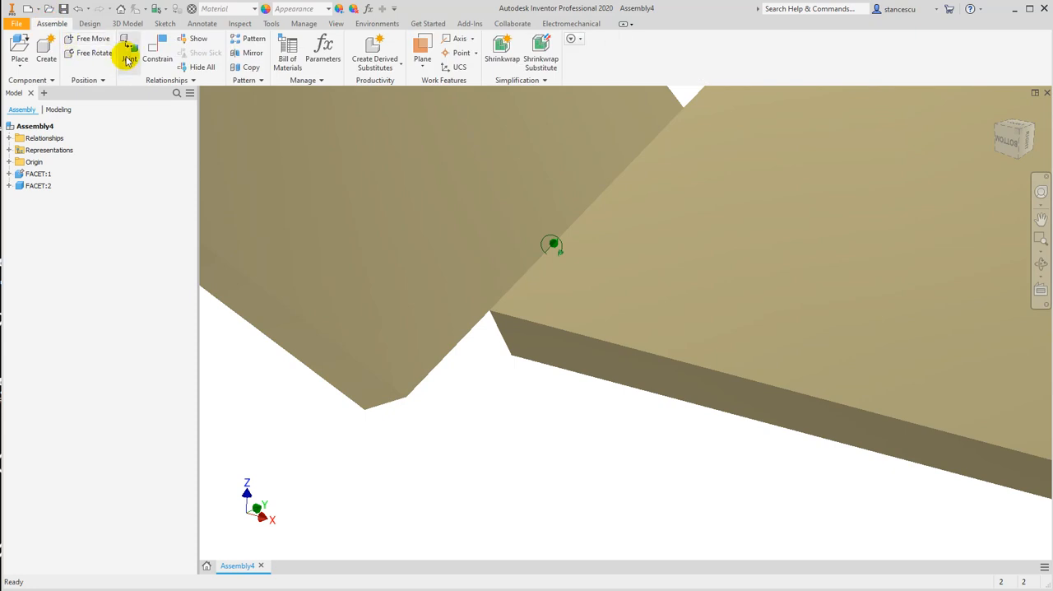
left_click(159, 61)
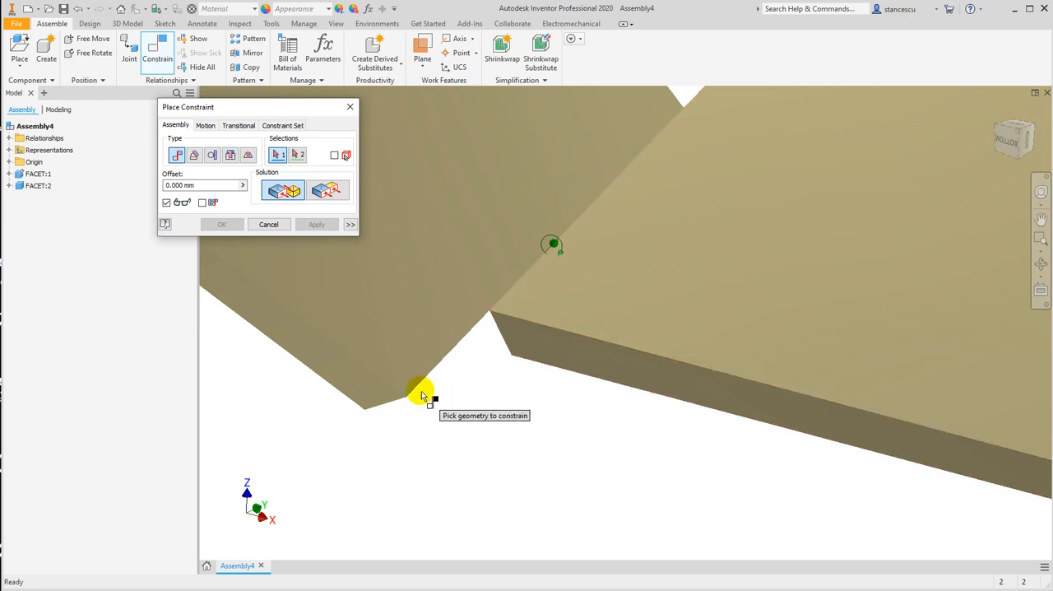
left_click(269, 223)
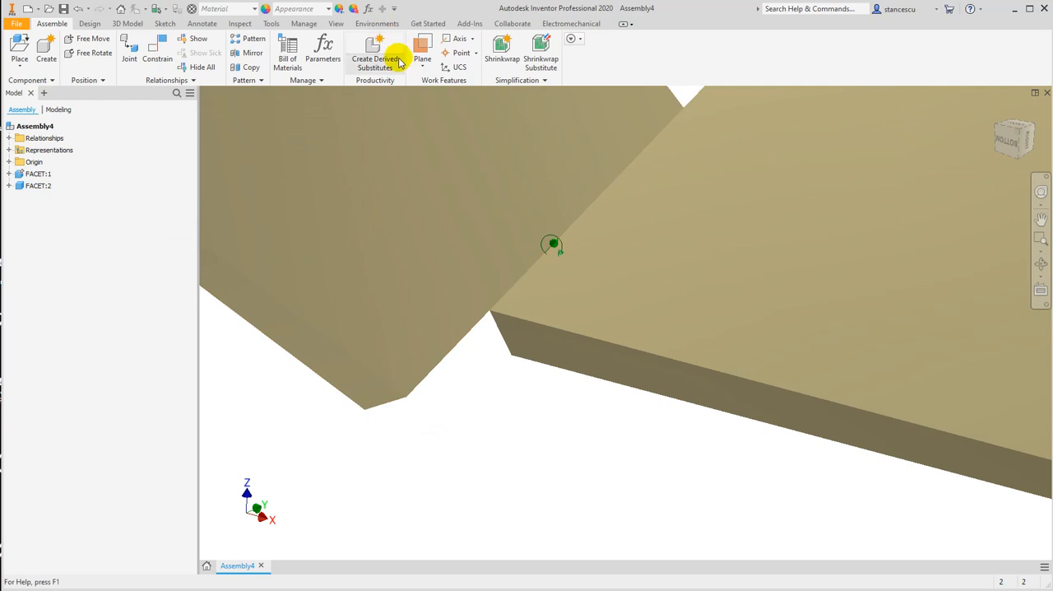
Set the assembly's visual style to Shaded with Edges
left_click(337, 25)
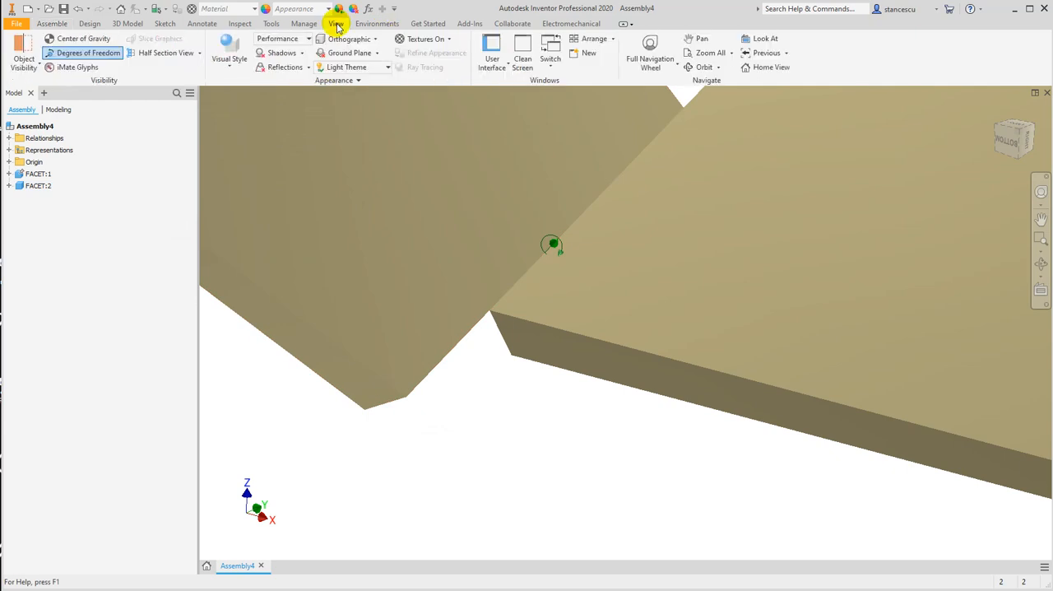
left_click(234, 64)
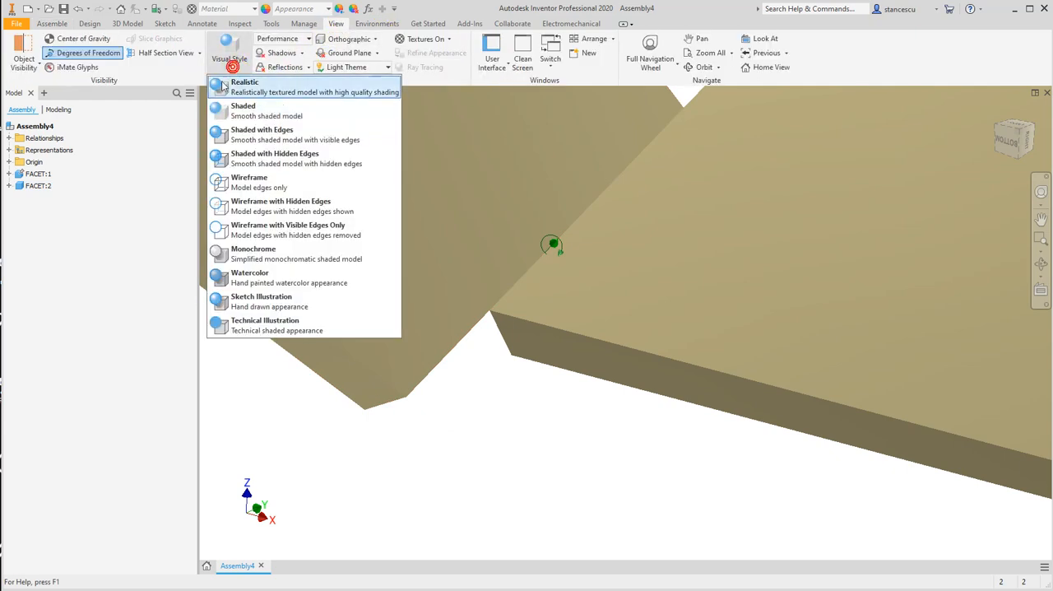
left_click(257, 138)
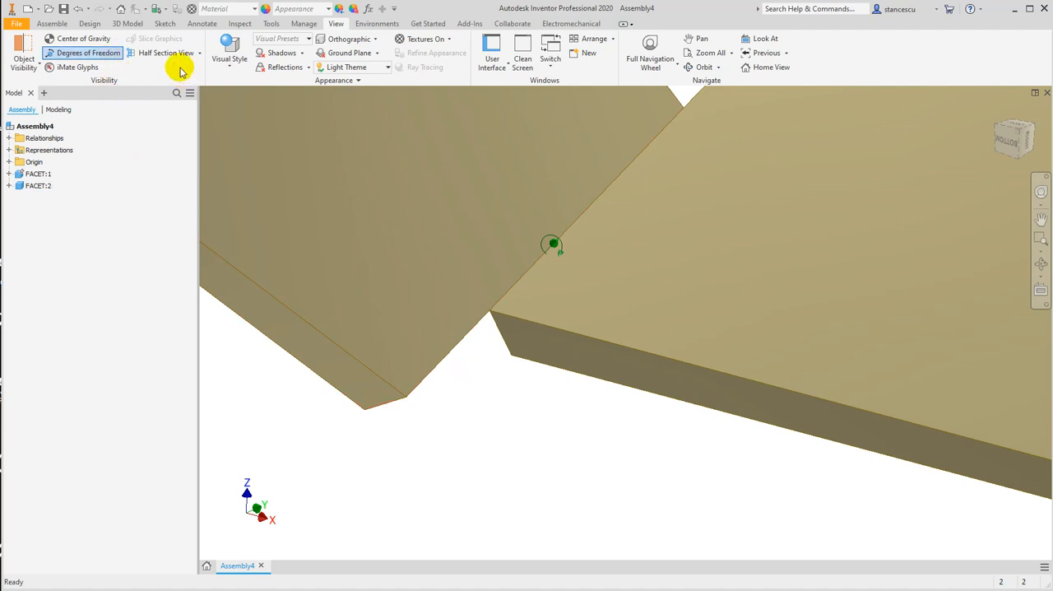
Mate the end vertex of the second facet's shared edge to the matching corner vertex of the grounded facet with a 0 mm offset
left_click(51, 24)
left_click(153, 47)
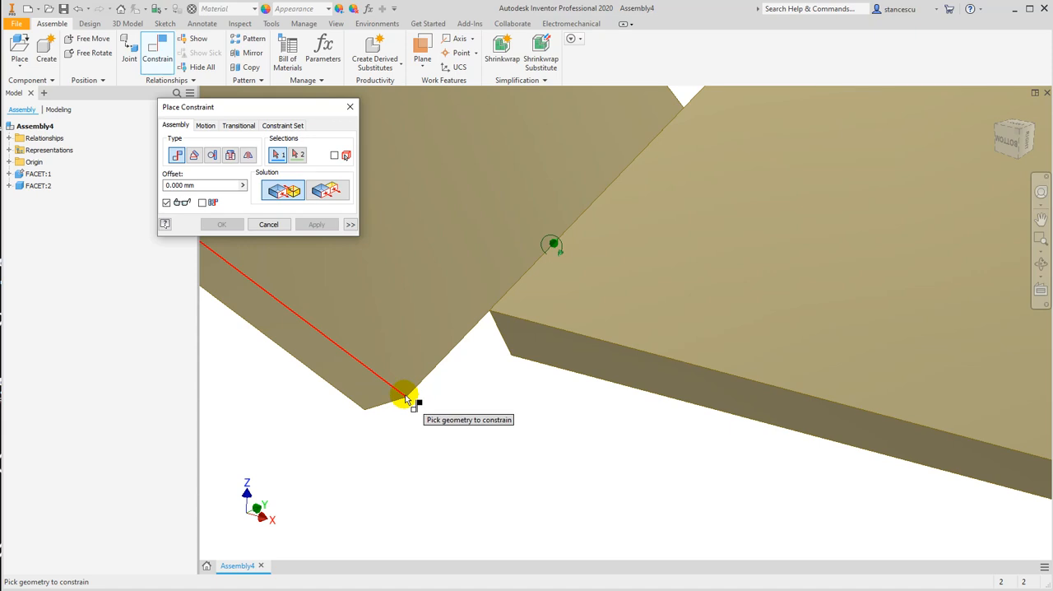
mouse_move(405, 399)
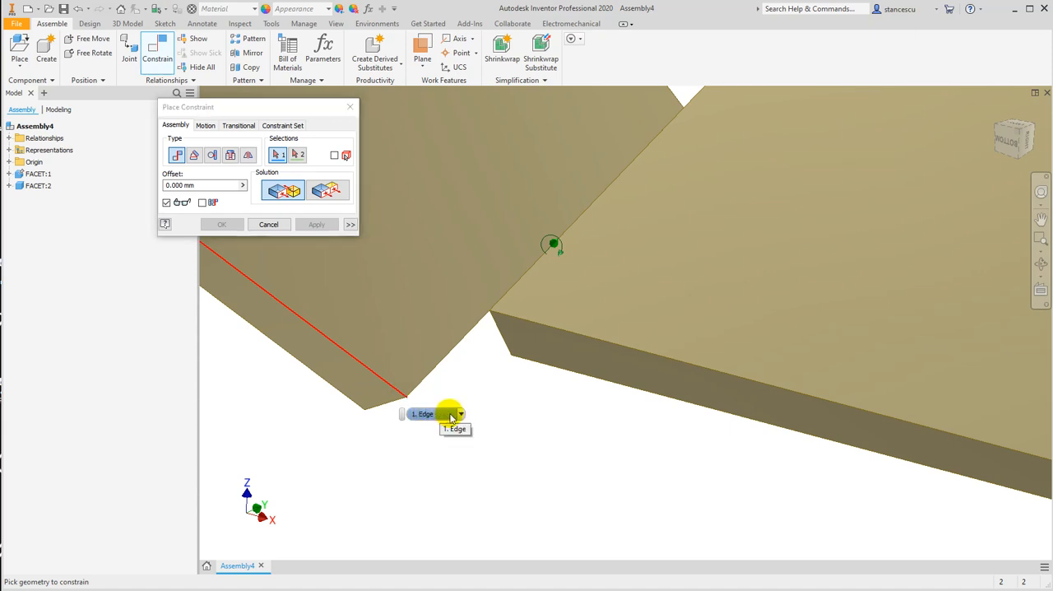
left_click(461, 414)
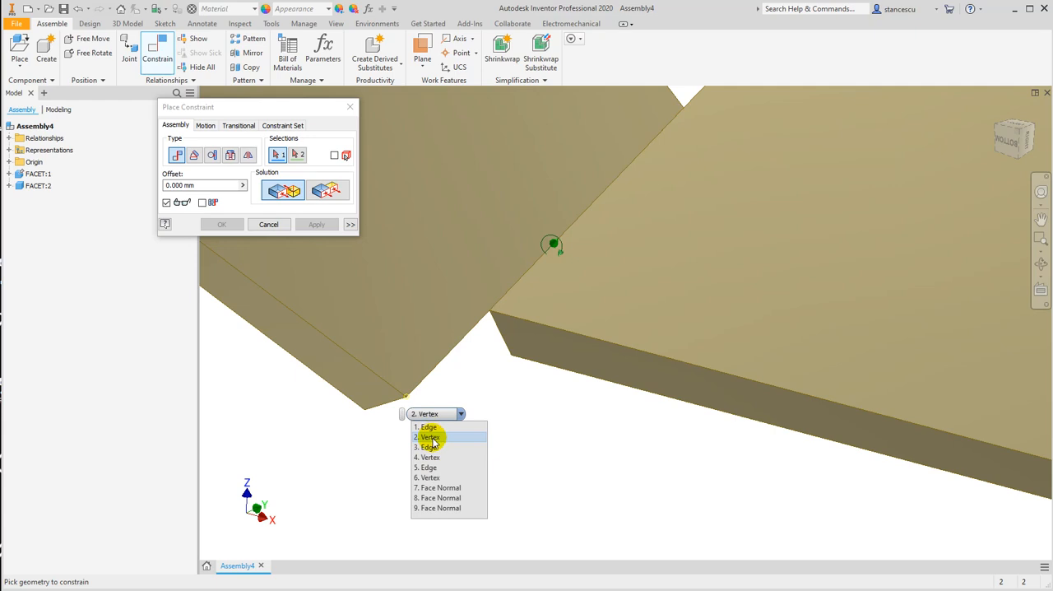
left_click(431, 437)
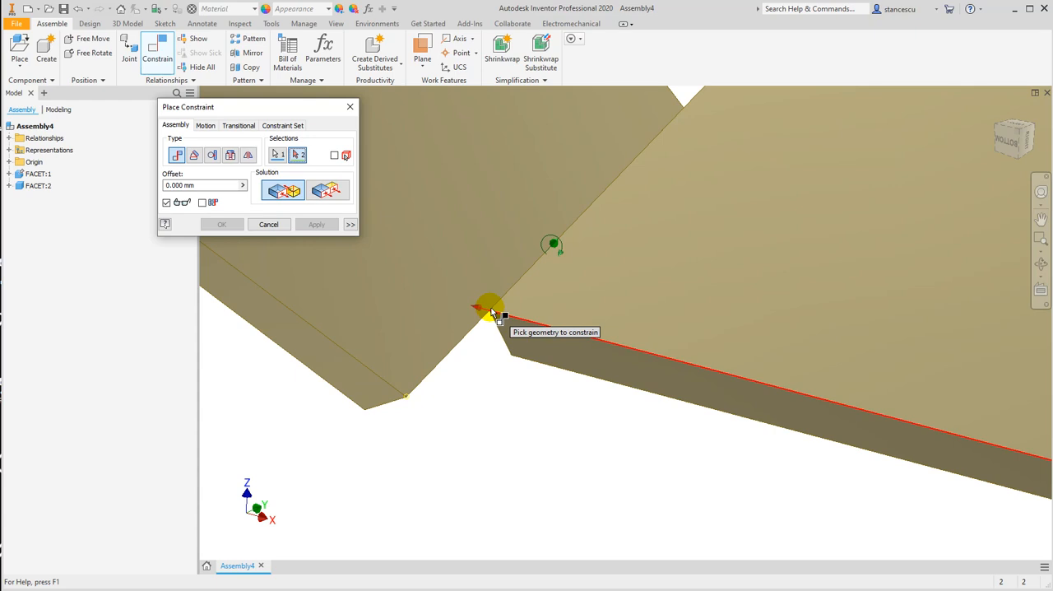
mouse_move(510, 330)
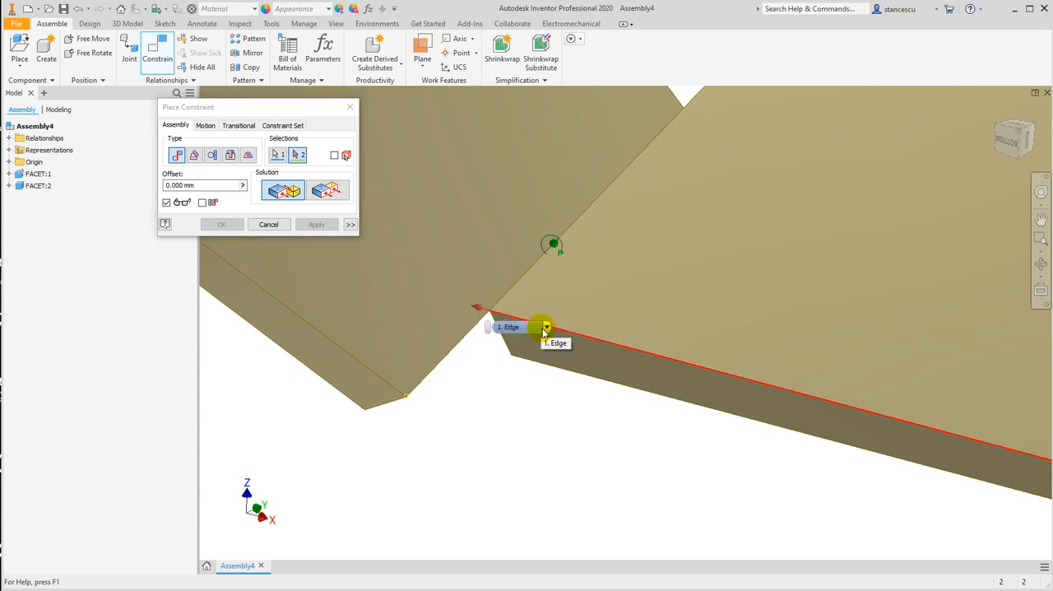
left_click(546, 327)
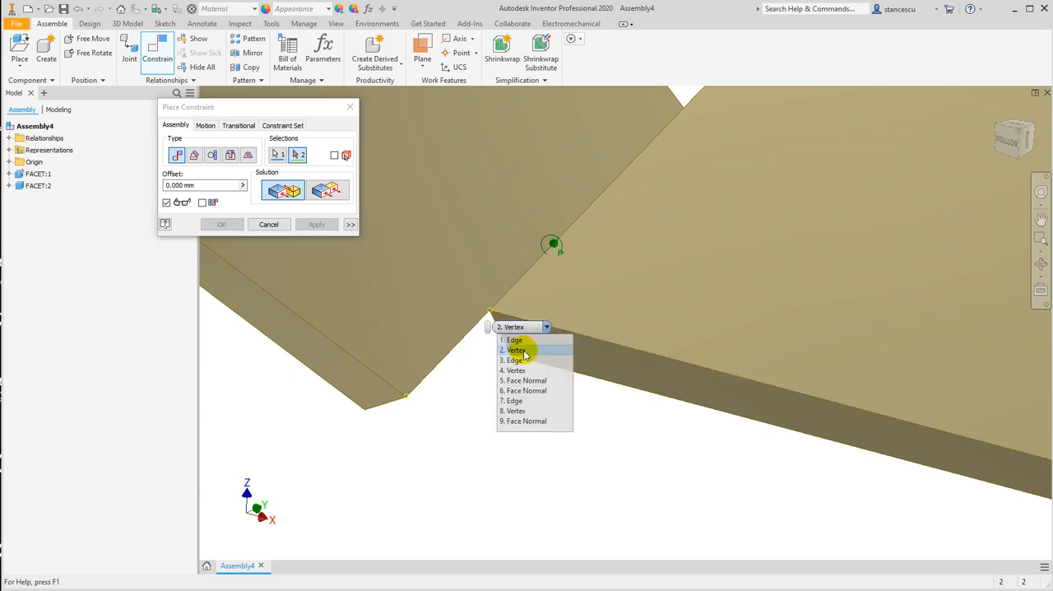
left_click(526, 350)
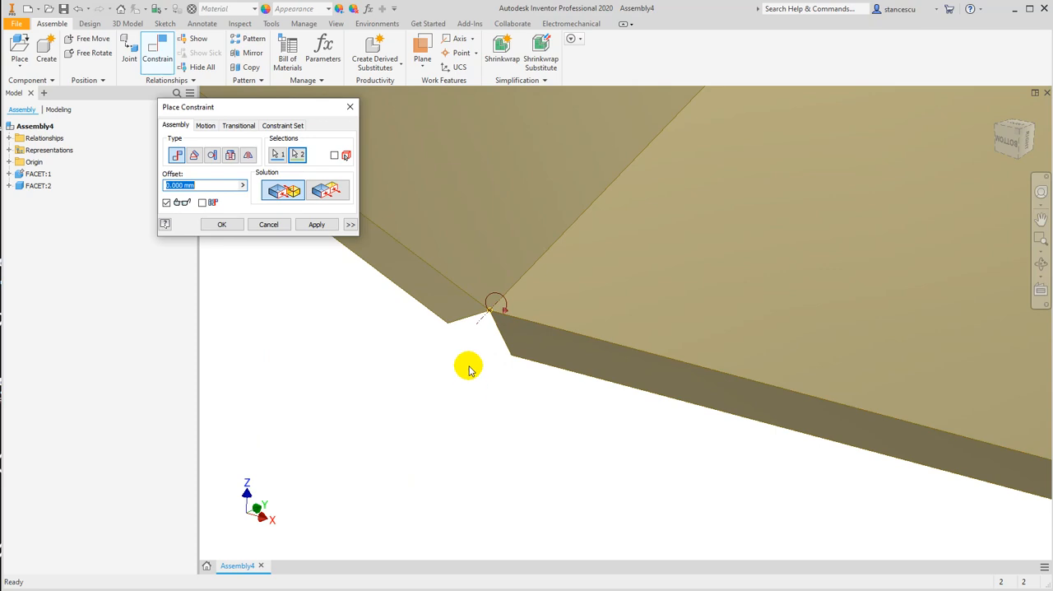
left_click(221, 225)
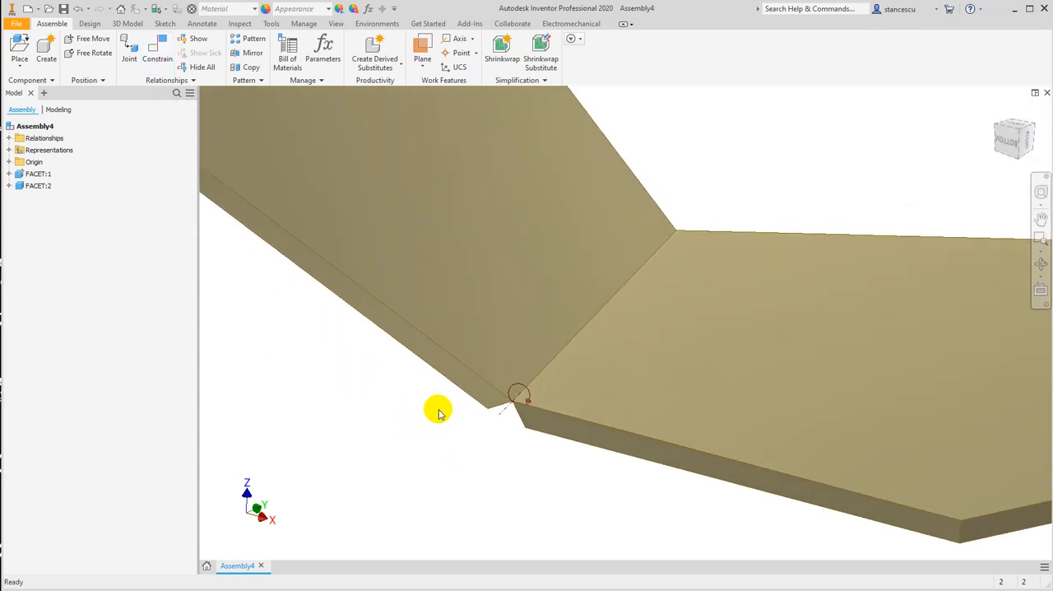
scroll(533, 381, "up", 2)
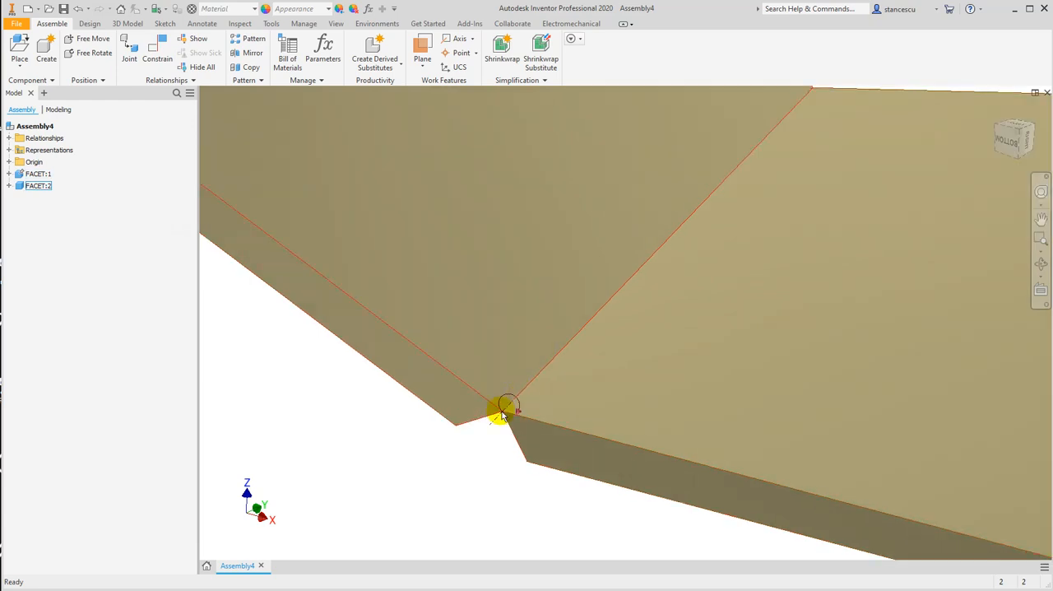
Swing the second facet up and back down about its shared edge, leaving it leaning outward from the grounded facet
scroll(464, 349, "down", 2)
left_click_drag(398, 247, 504, 196)
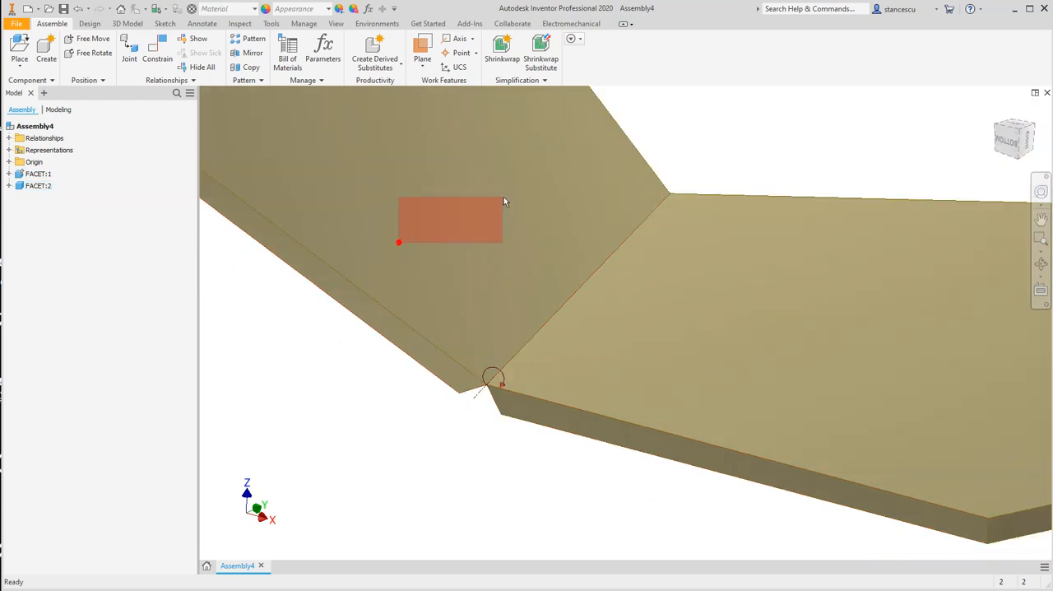
left_click_drag(420, 265, 501, 186)
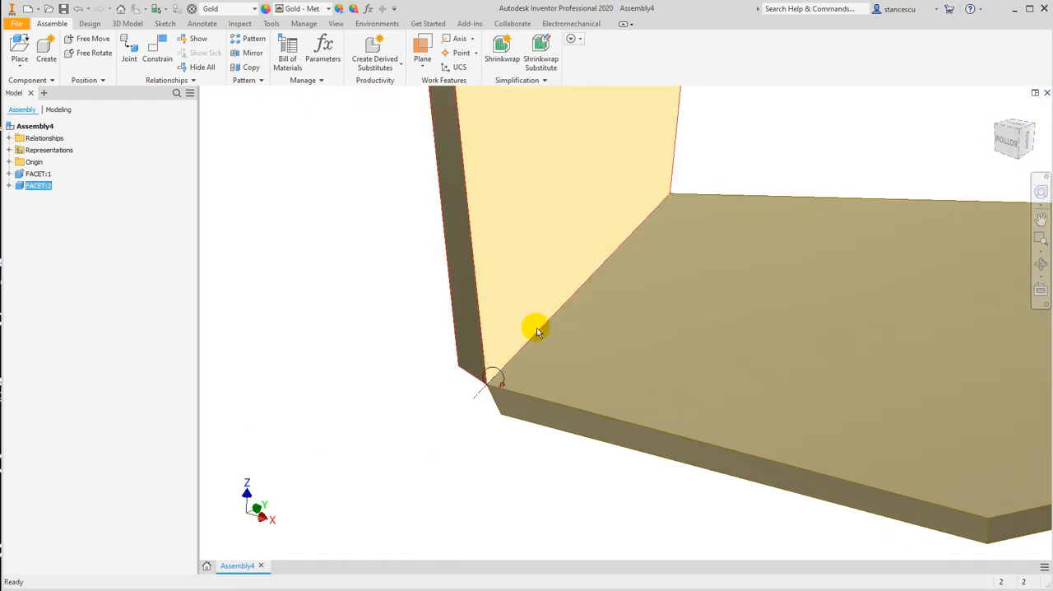
left_click_drag(493, 255, 439, 232)
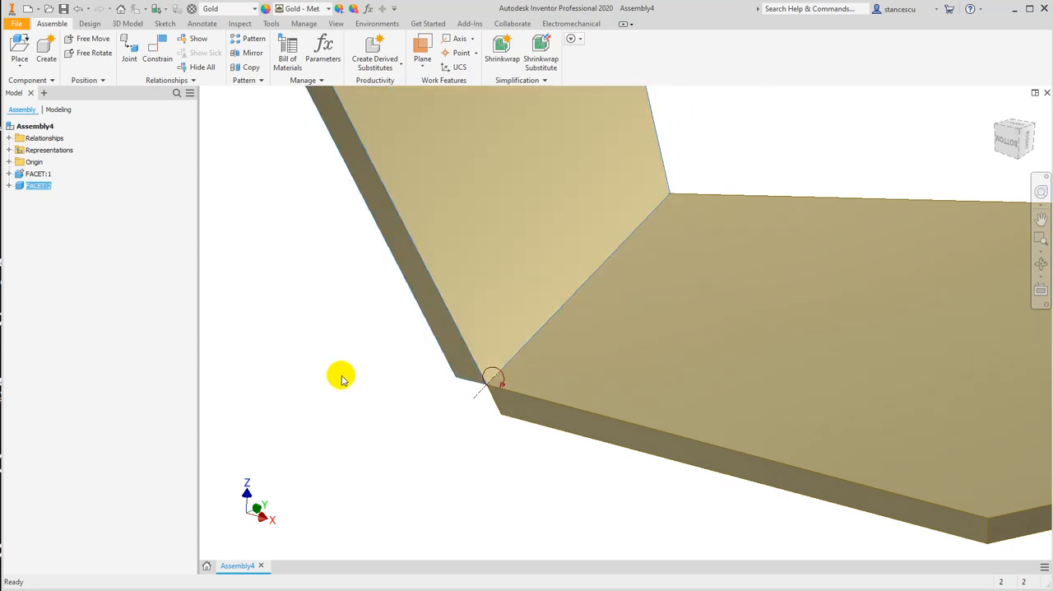
scroll(341, 376, "down", 5)
middle_click_drag(324, 381, 397, 394)
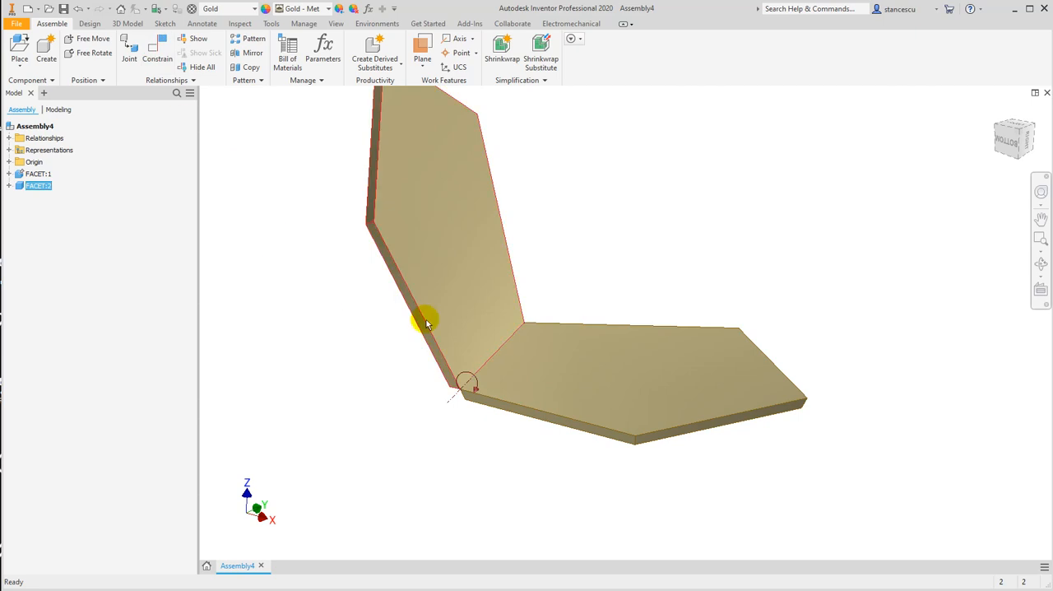
Place one more copy of FACET.ipt in the empty space beyond the grounded facet
left_click(515, 332)
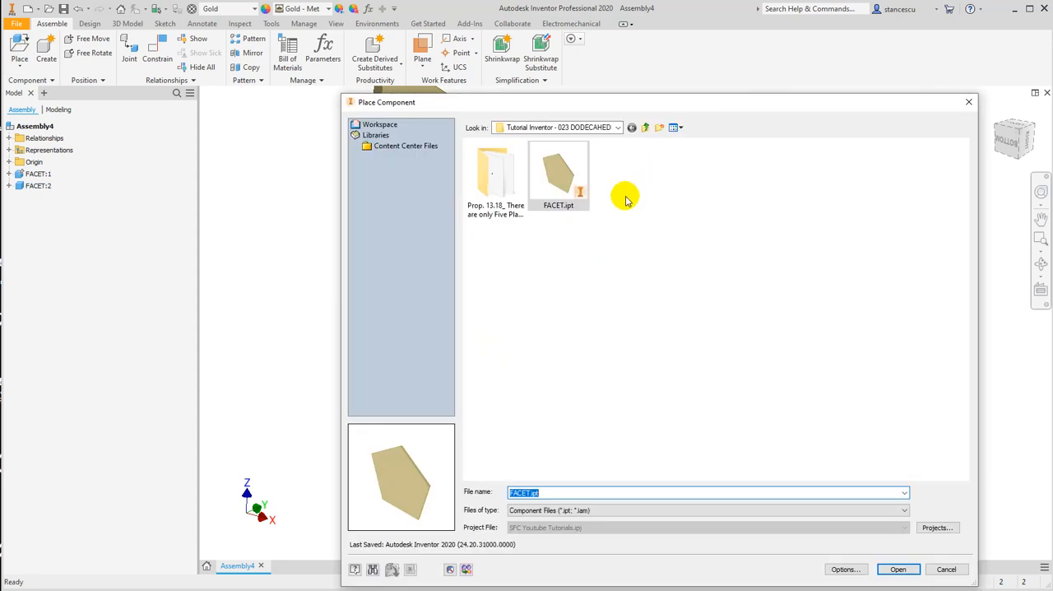
double_click(544, 181)
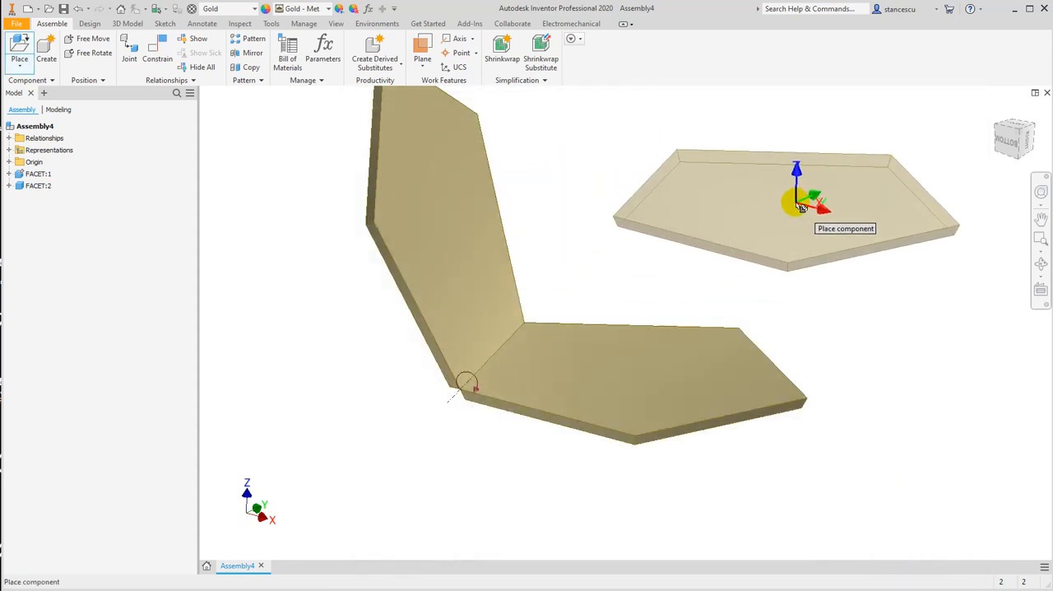
left_click(789, 197)
key("Escape")
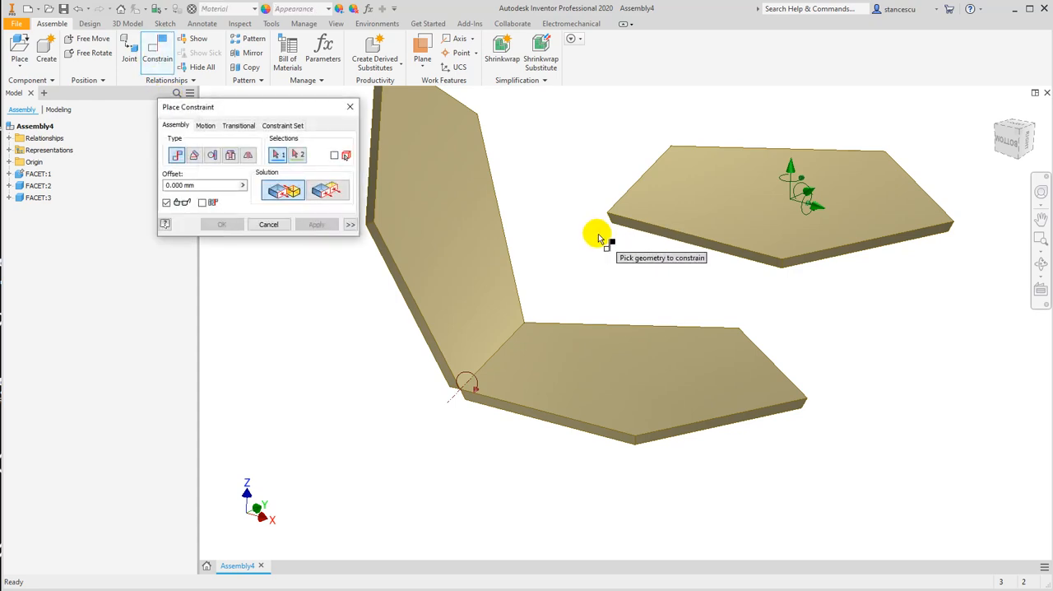
Mate an edge of the third facet to the grounded facet's edge adjoining the second facet, with a 0 mm offset
left_click(712, 243)
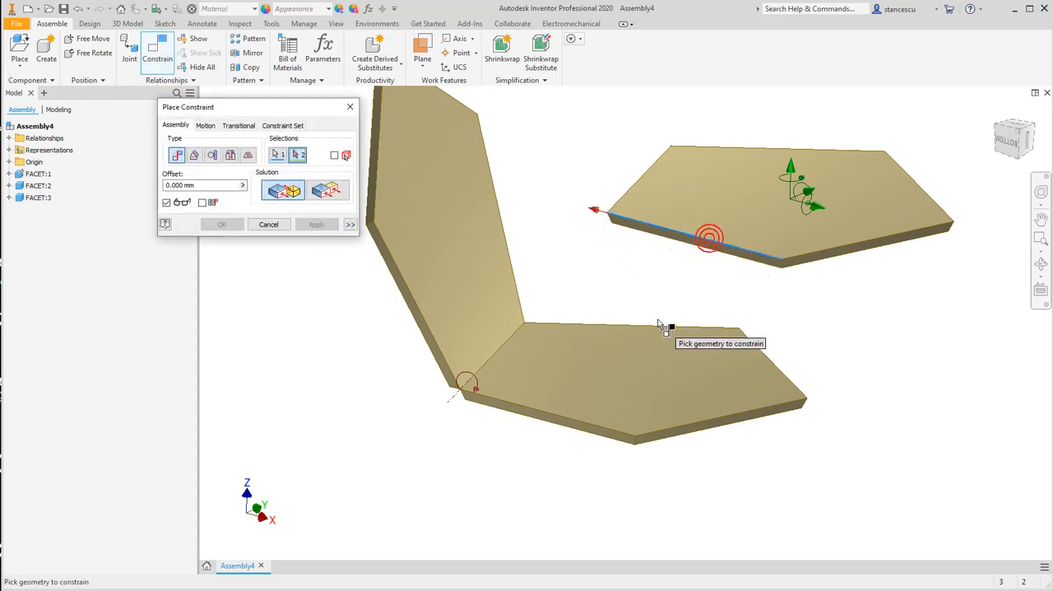
left_click(659, 326)
middle_click_drag(830, 344, 760, 360, "shift")
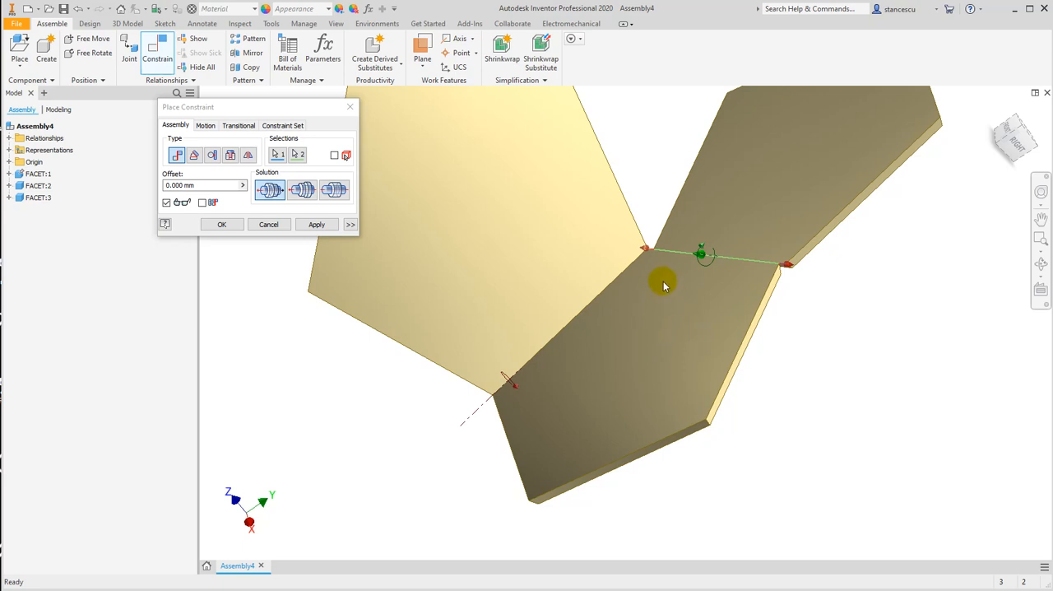
left_click(310, 226)
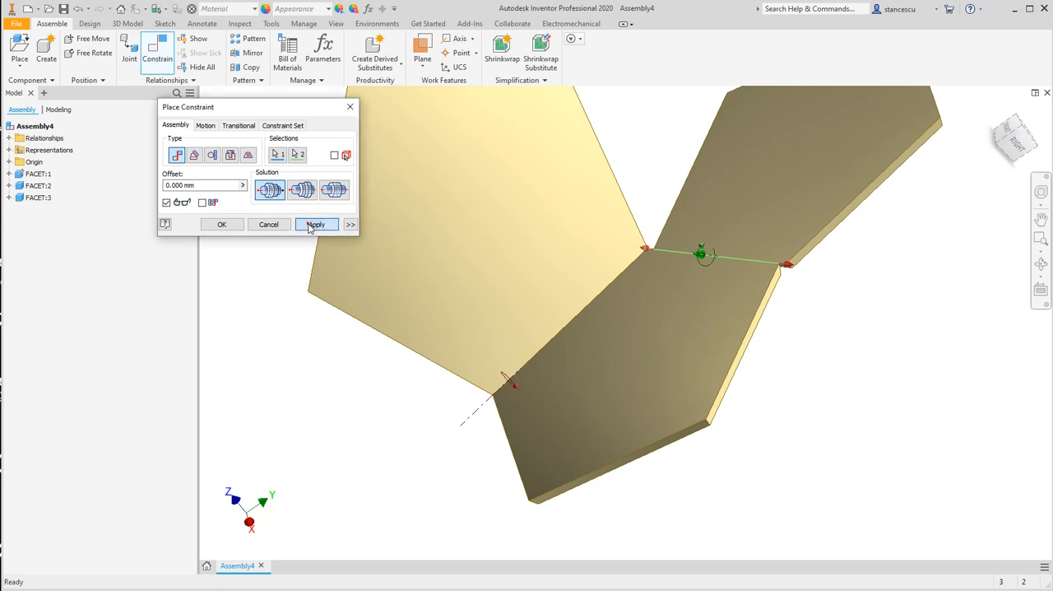
Mate the third facet's side edge to the neighbouring edge of the second facet with a 0 mm offset
left_click(694, 179)
left_click(630, 200)
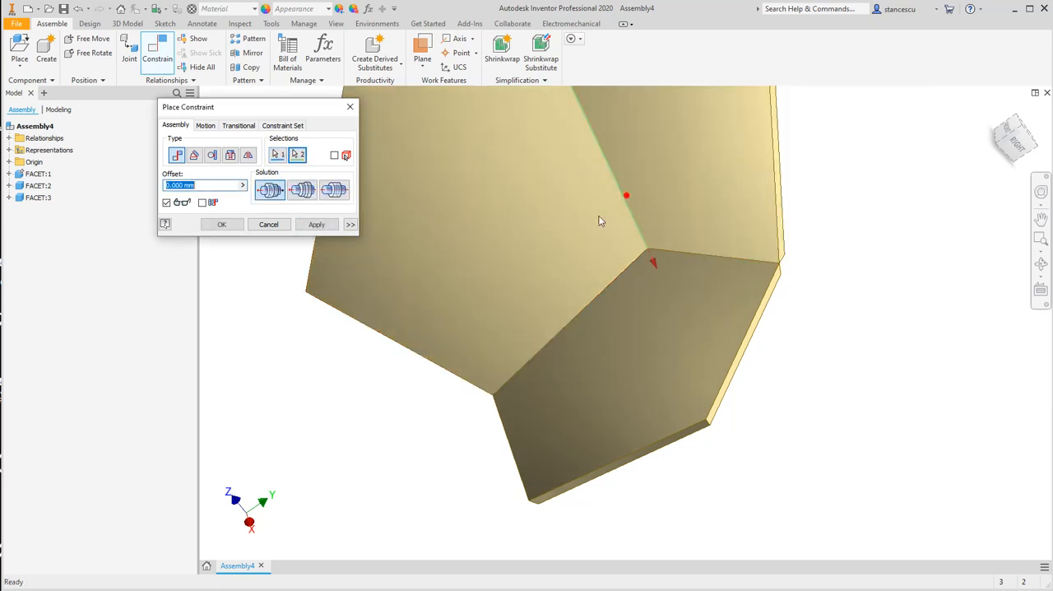
scroll(371, 386, "up", 3)
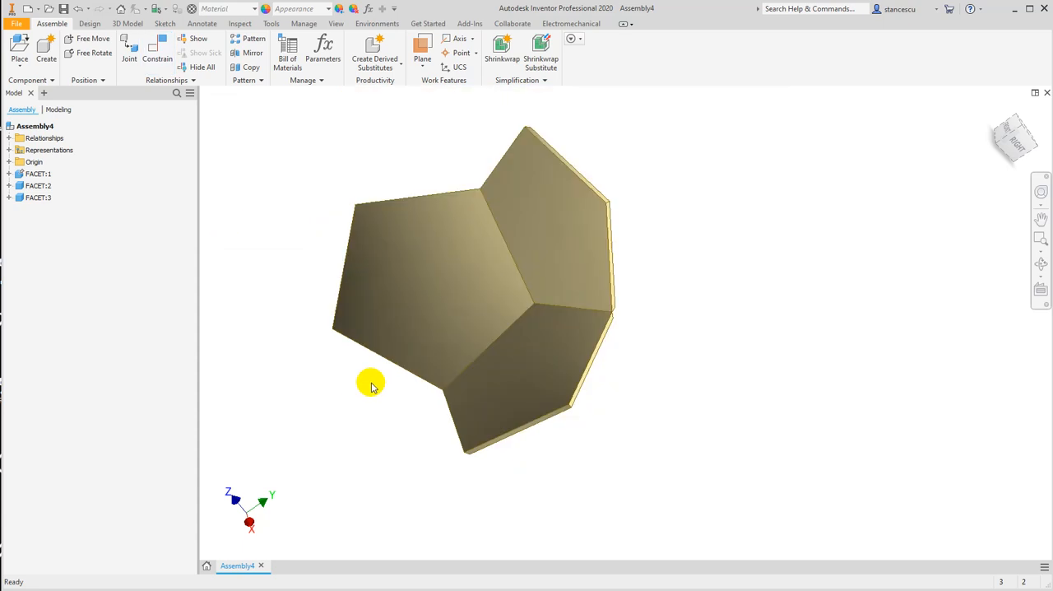
middle_click_drag(473, 408, 503, 369, "shift")
middle_click_drag(672, 317, 700, 322, "shift")
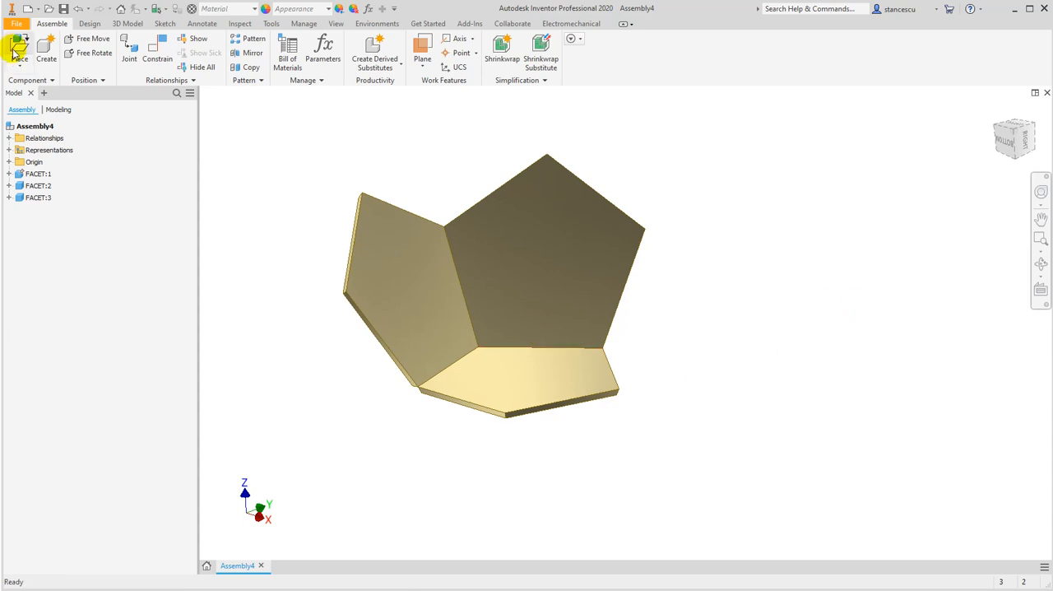
Place seven more copies of FACET.ipt in a column beside the three joined facets
left_click(31, 60)
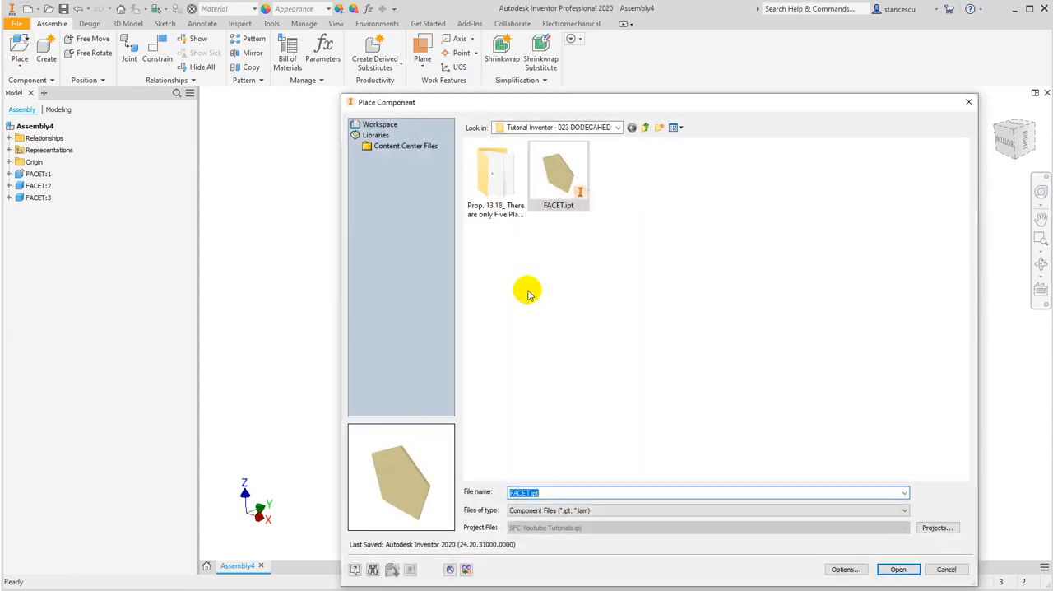
double_click(560, 173)
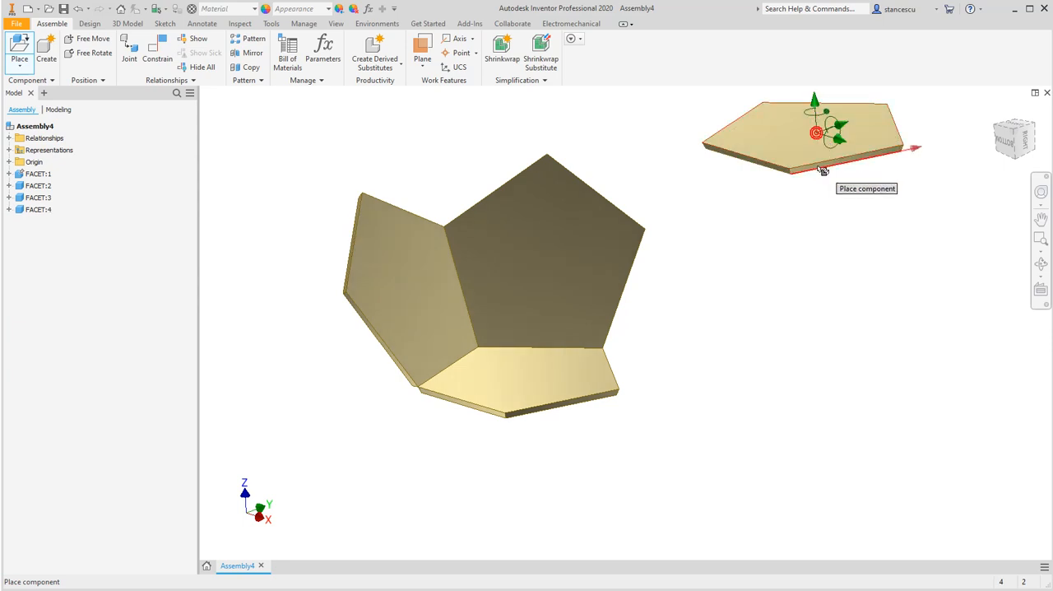
left_click(819, 133)
left_click(821, 202)
left_click(813, 290)
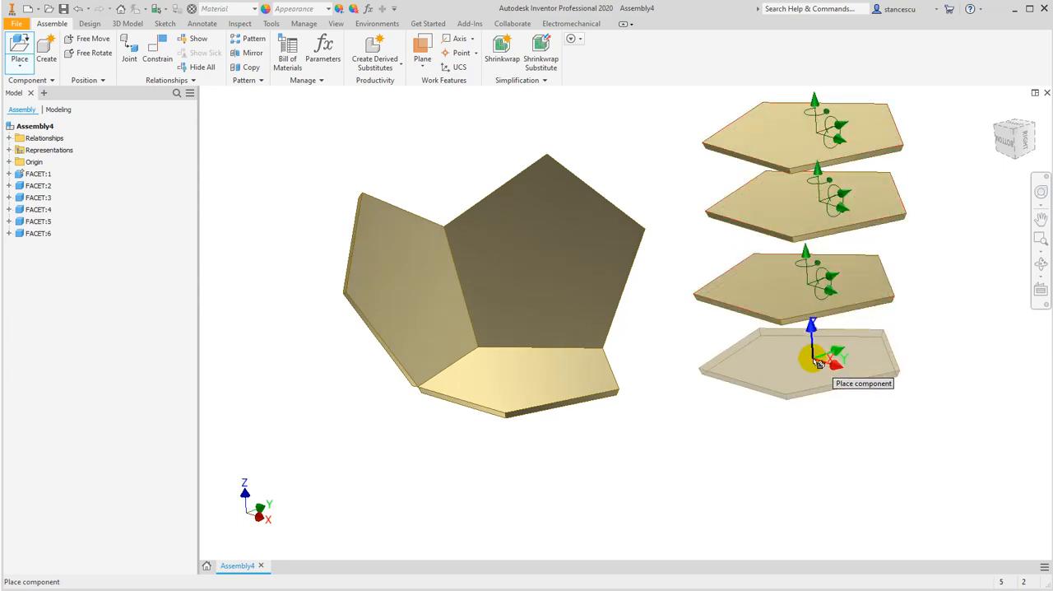
left_click(816, 364)
left_click(814, 443)
left_click(809, 526)
middle_click_drag(808, 527, 810, 404)
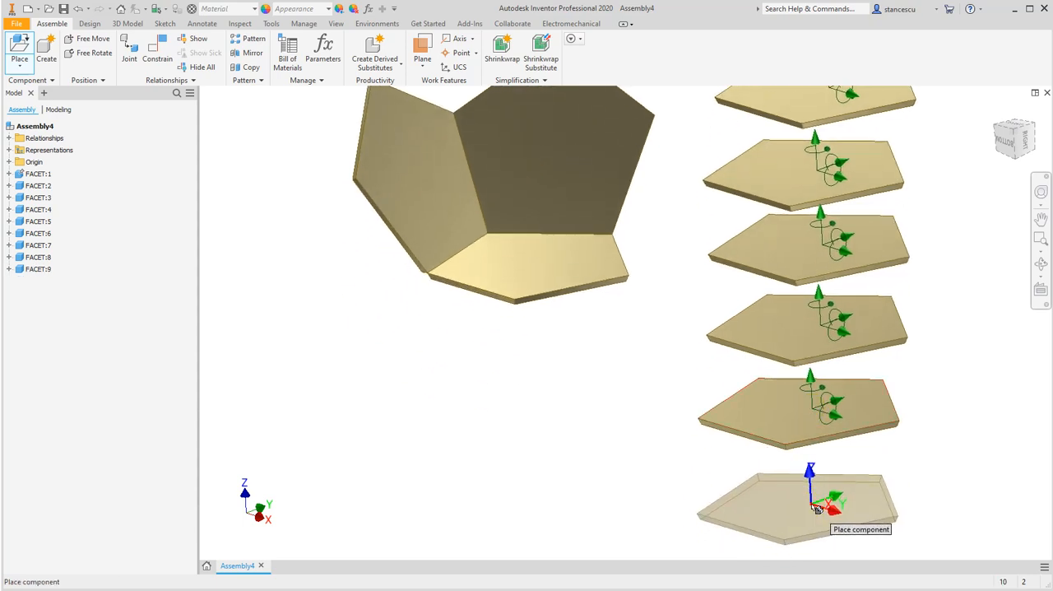
left_click(812, 506)
key("Escape")
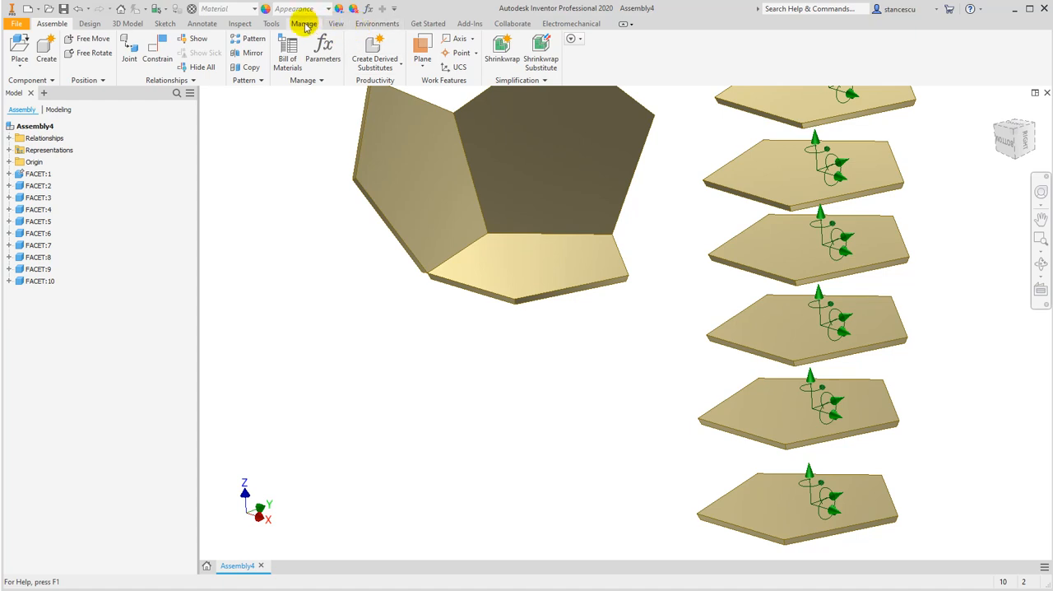
Turn off the degrees of freedom display for the assembly
left_click(240, 24)
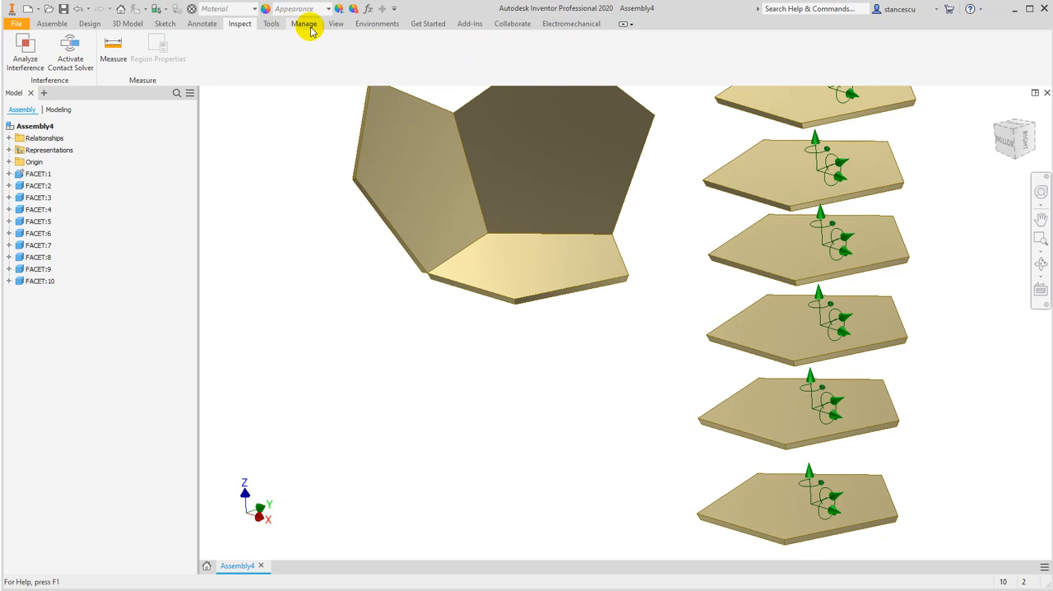
left_click(336, 24)
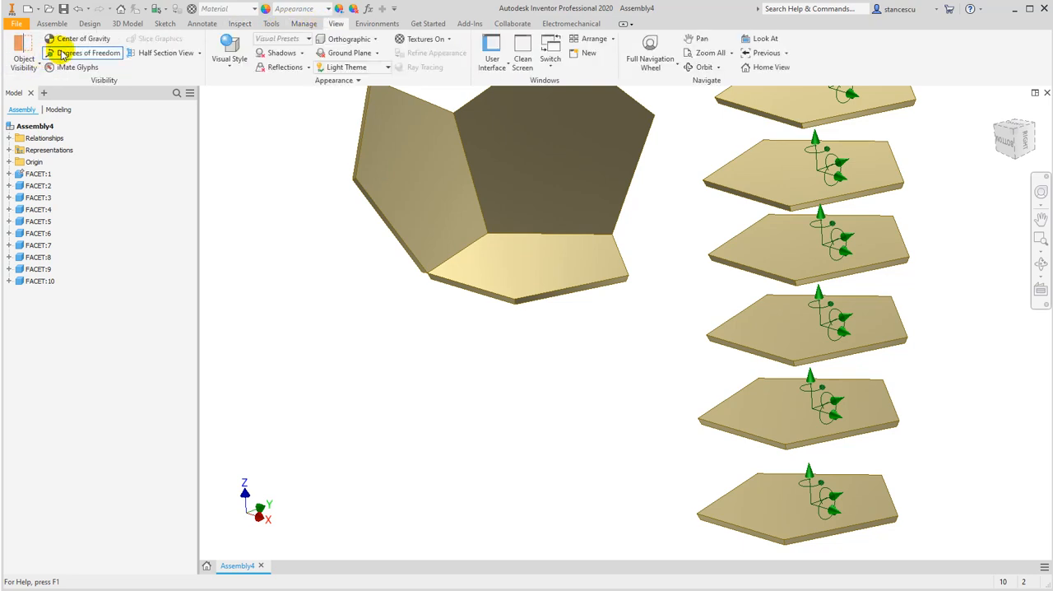
left_click(84, 55)
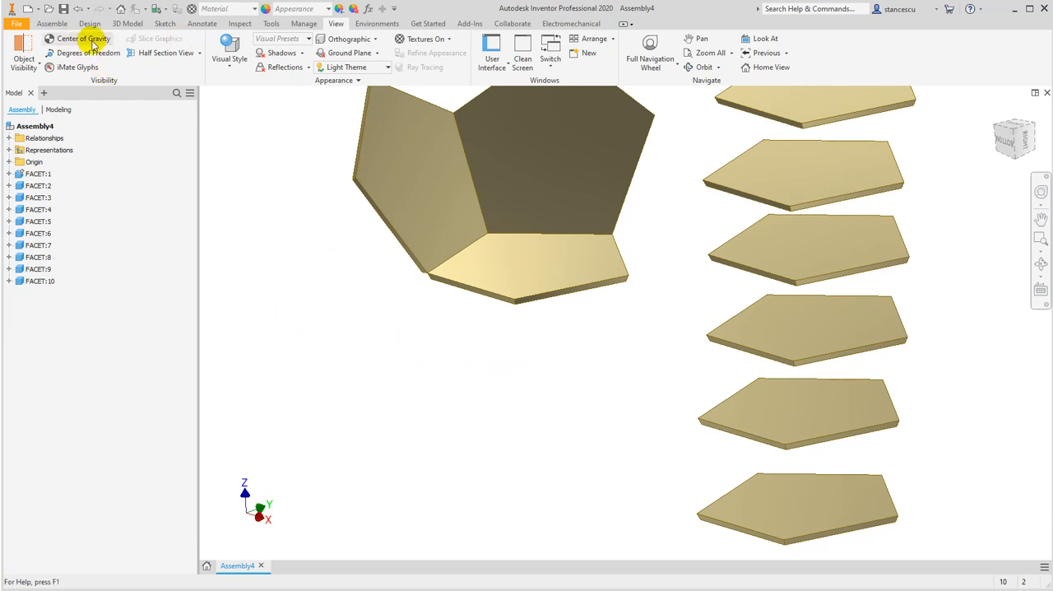
Mate an edge of the fourth facet to the grounded facet's free edge next to the third facet, with a 0 mm offset
left_click(51, 23)
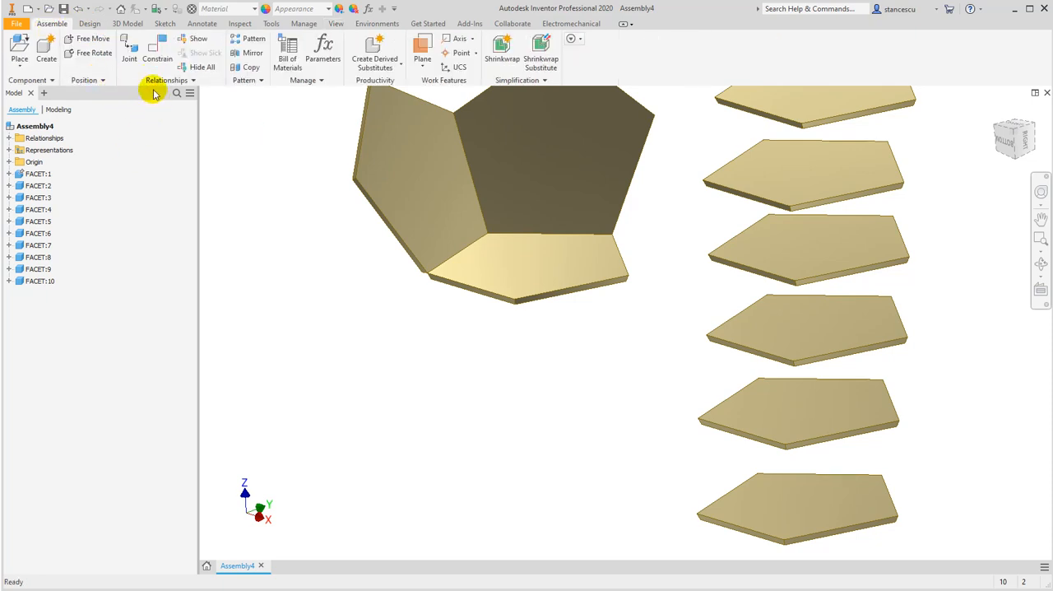
left_click(155, 48)
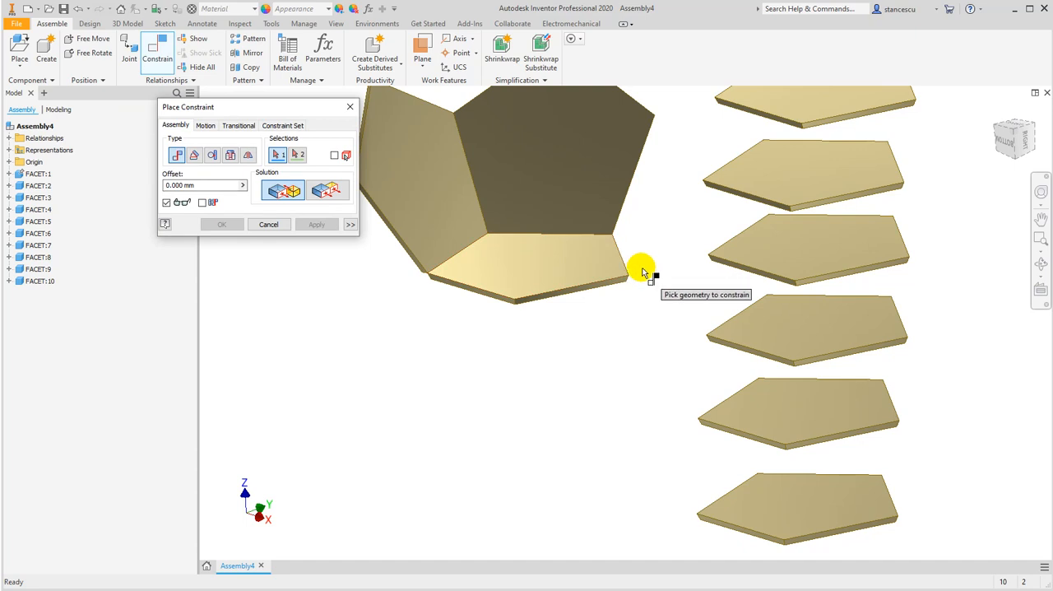
middle_click_drag(639, 274, 663, 370)
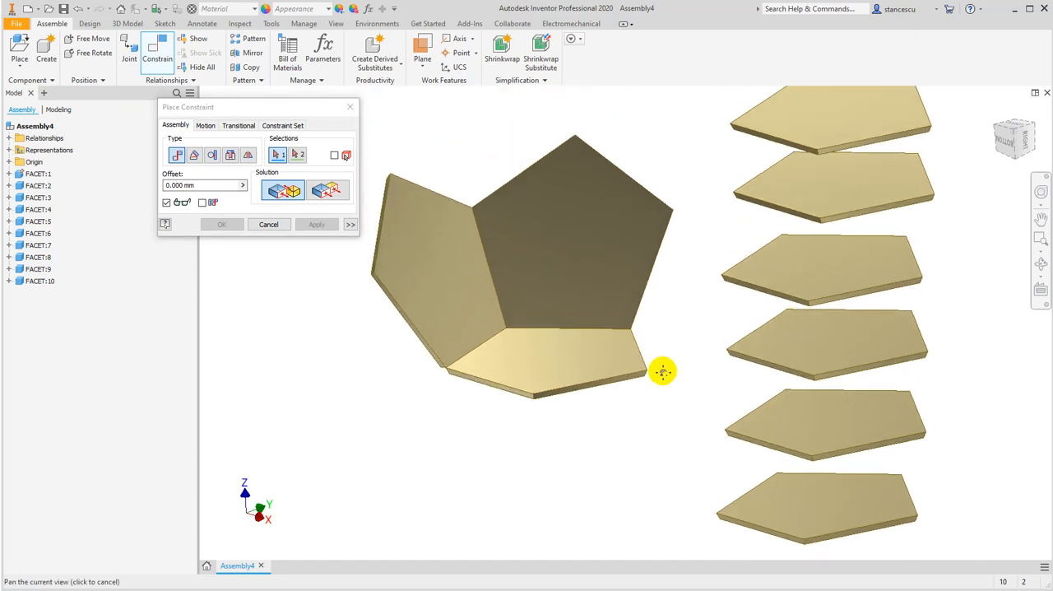
left_click(769, 138)
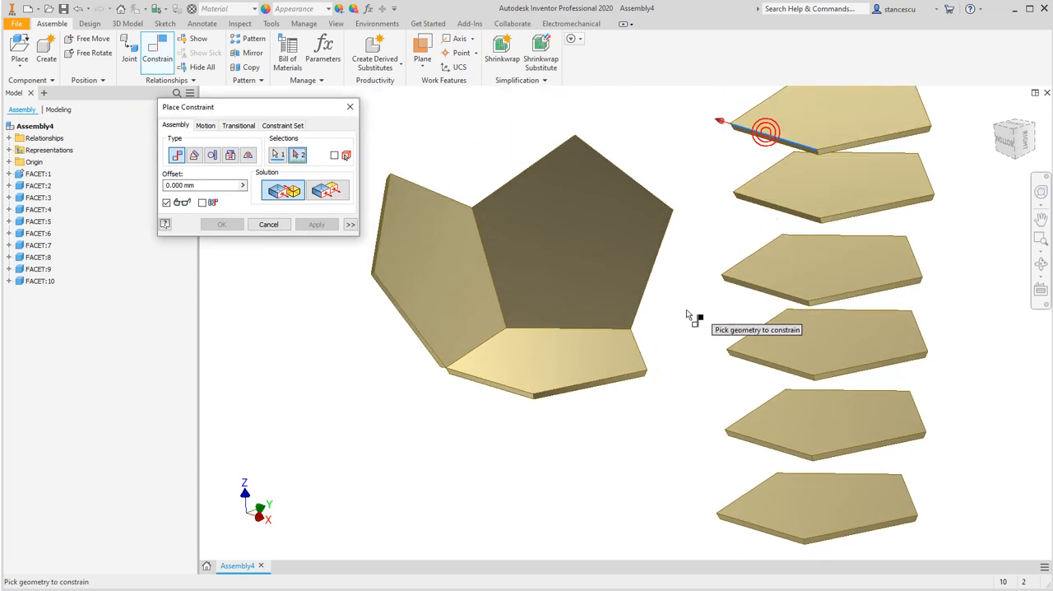
left_click(635, 354)
left_click(314, 224)
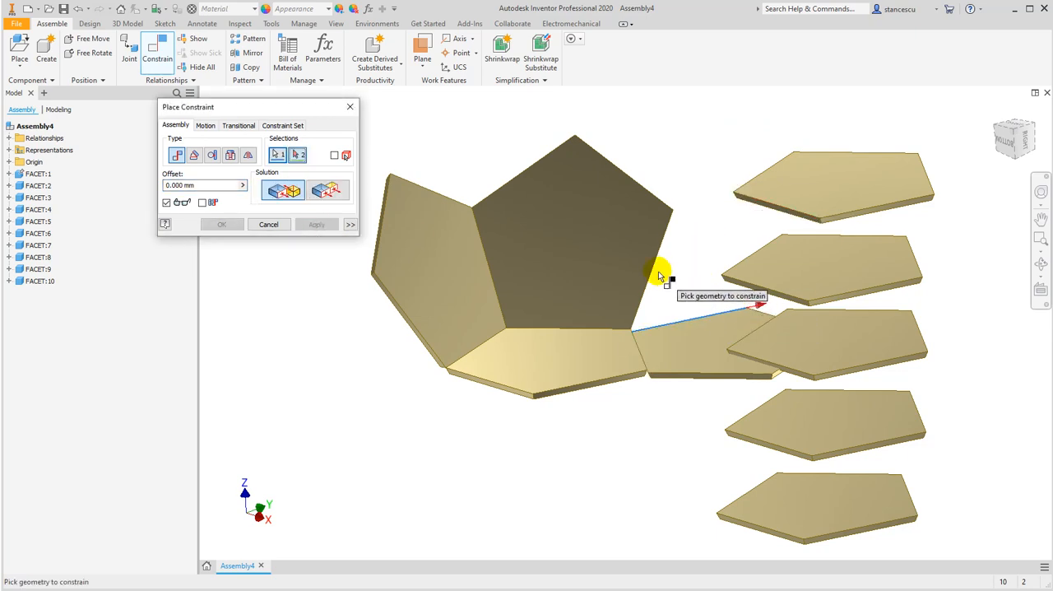
Mate the fourth facet's adjoining edge to the free side edge of the third facet with a 0 mm offset
scroll(649, 263, "up", 2)
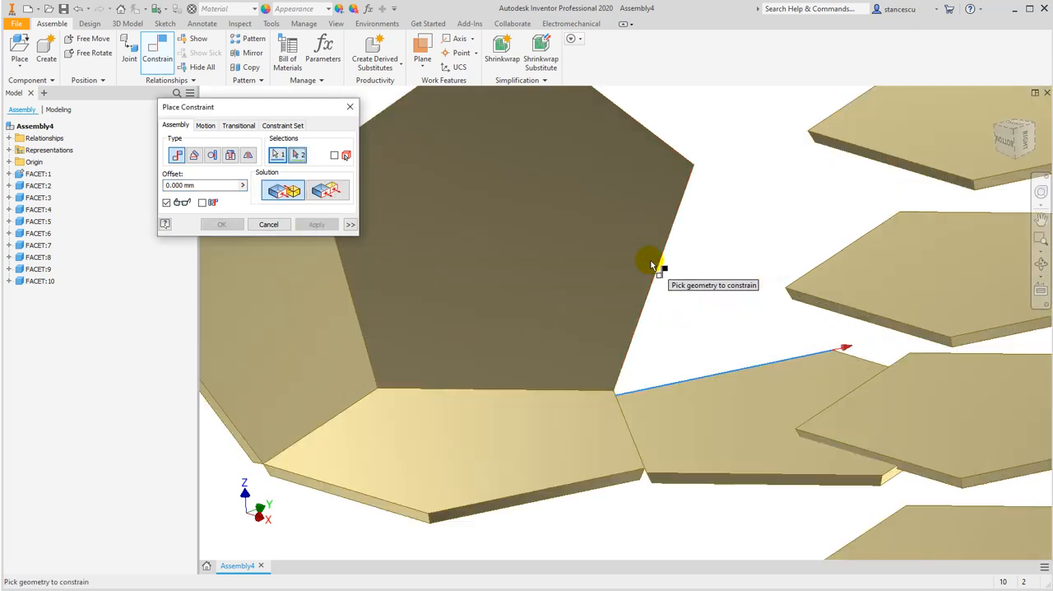
left_click(638, 319)
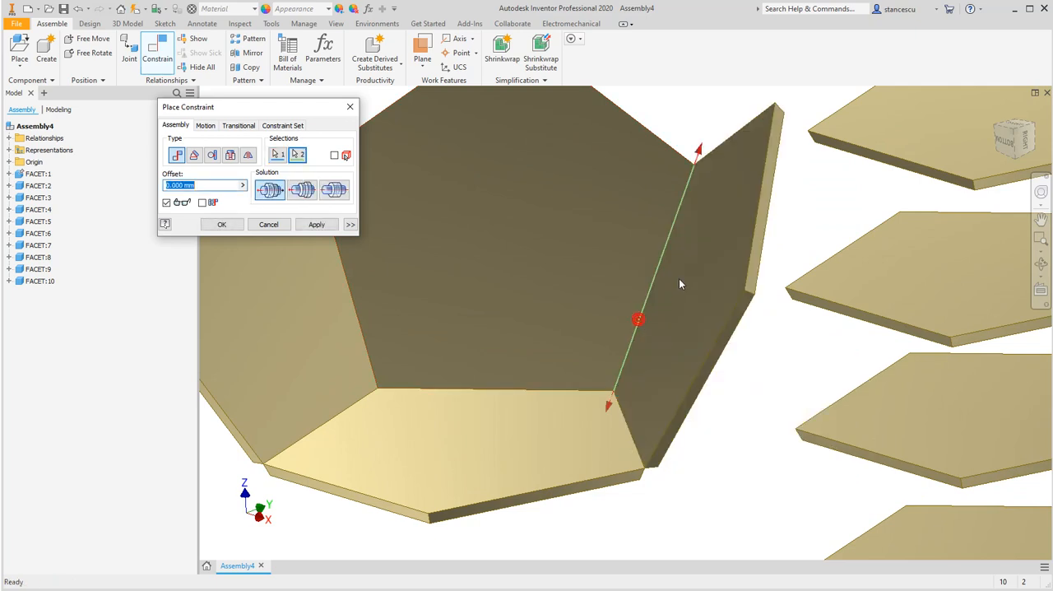
left_click(317, 224)
Mate an edge of the fifth facet to the grounded facet's front edge beside the fourth facet with a 0 mm offset
scroll(724, 370, "down", 3)
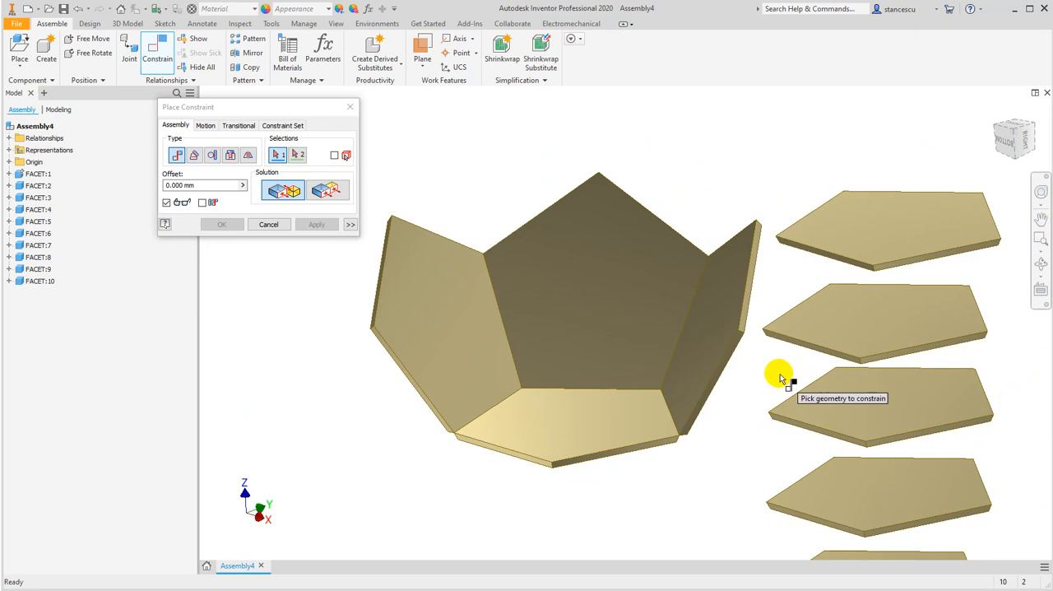
left_click(824, 250)
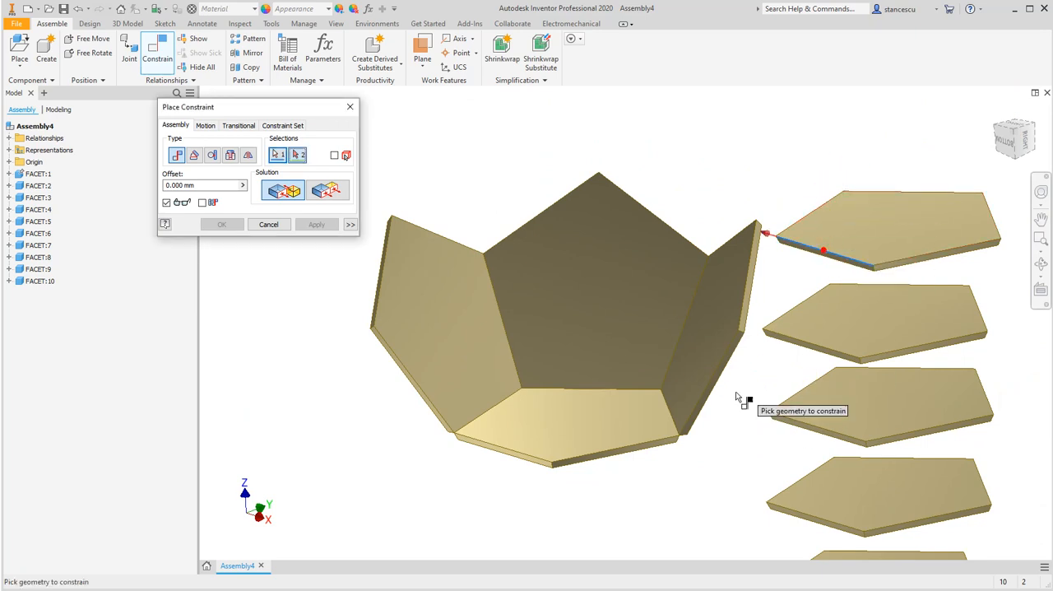
left_click(625, 451)
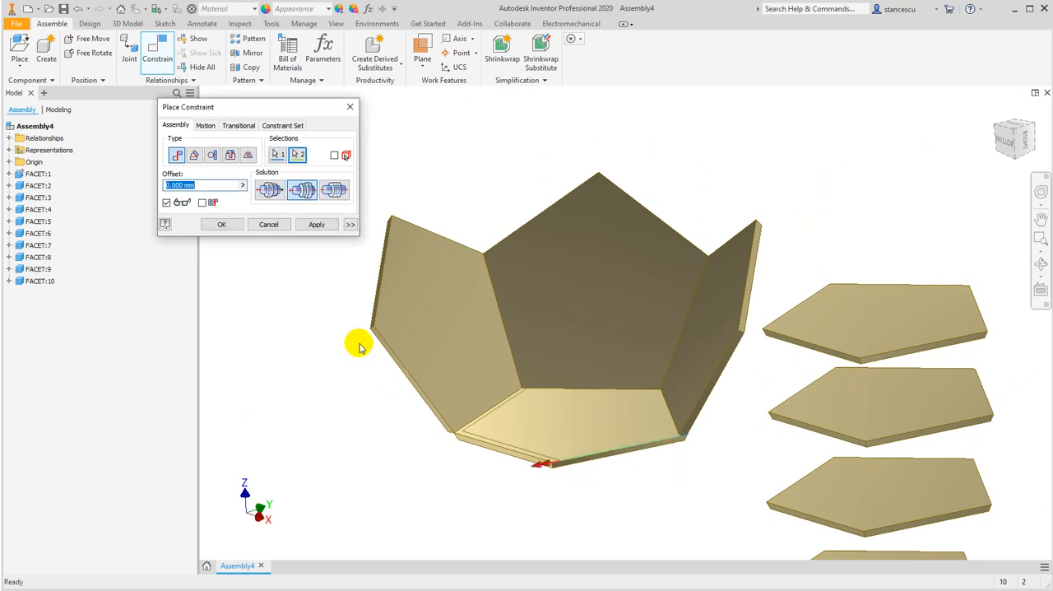
left_click(314, 226)
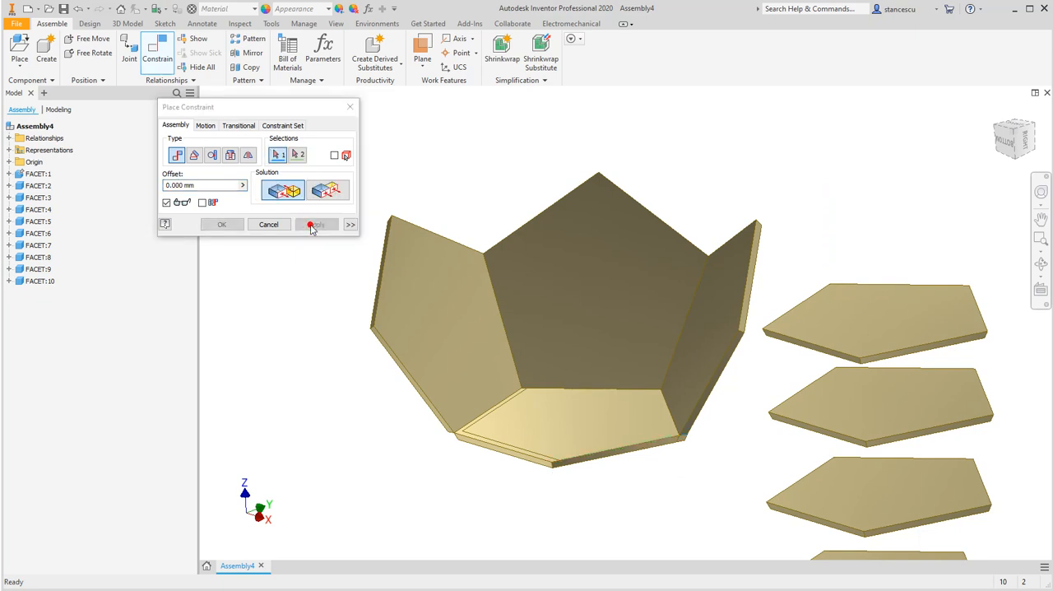
left_click(277, 227)
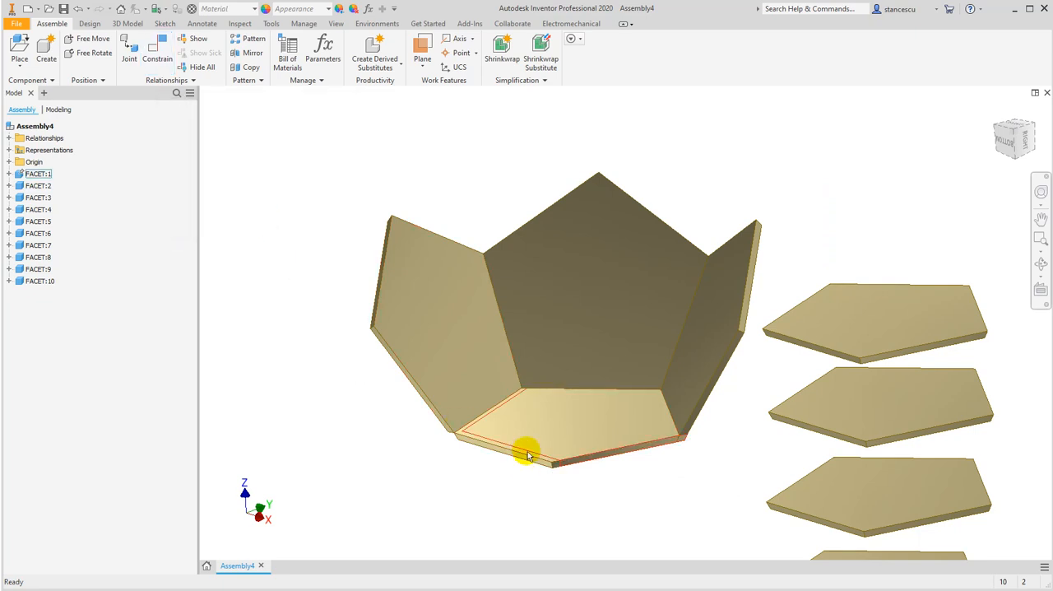
Swing the fifth facet up off the grounded facet and examine how their mated edges meet from below
left_click_drag(507, 408, 611, 227)
middle_click_drag(616, 428, 765, 428, "shift")
scroll(713, 419, "up", 5)
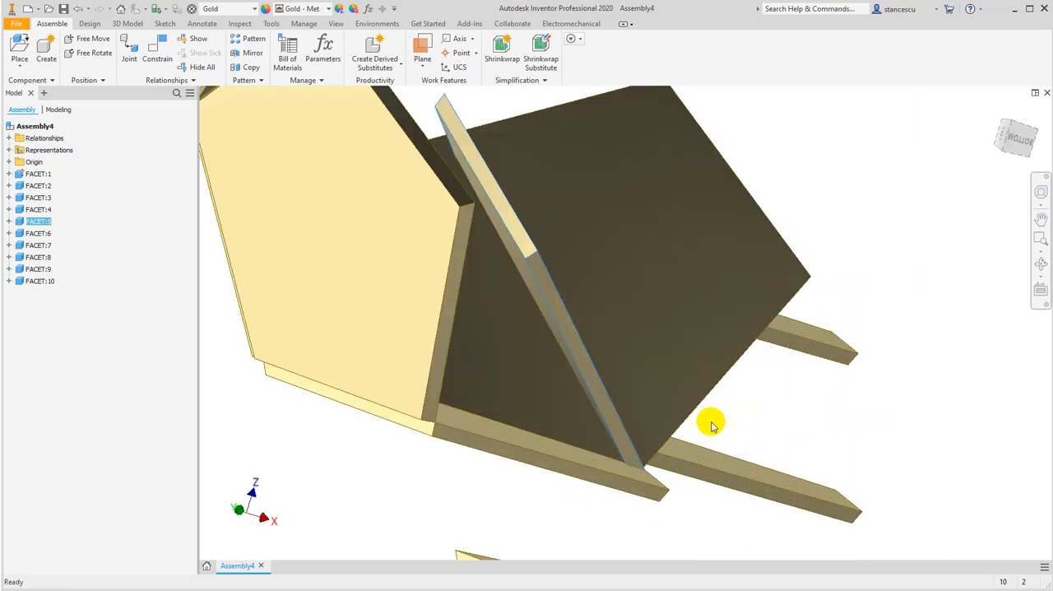
left_click_drag(523, 428, 745, 509)
middle_click_drag(745, 508, 621, 481, "shift")
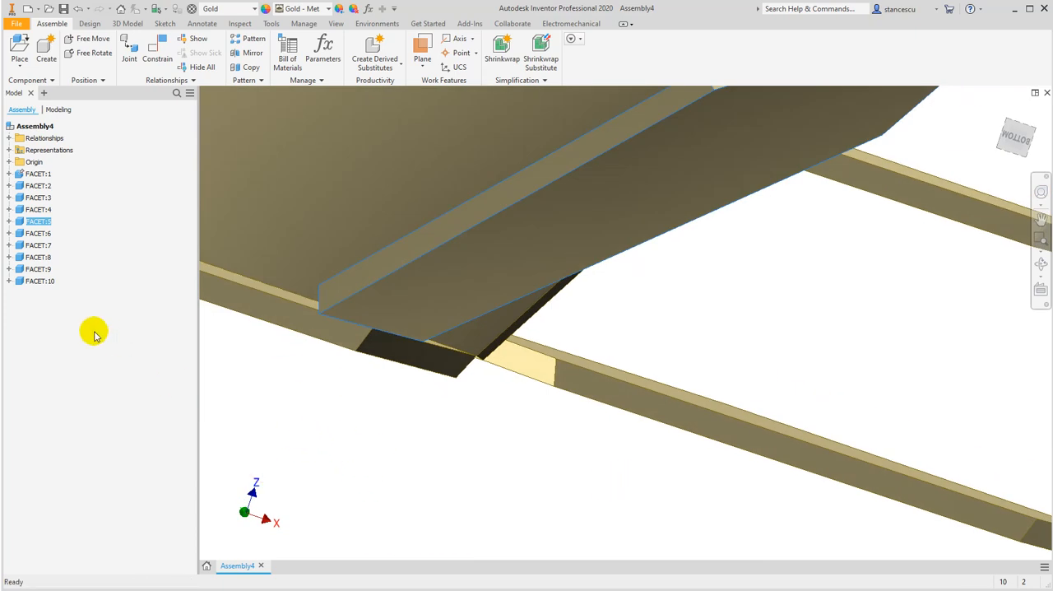
Edit the fifth facet's edge mate to the grounded facet so it uses the opposed solution instead of the aligned one
left_click(9, 222)
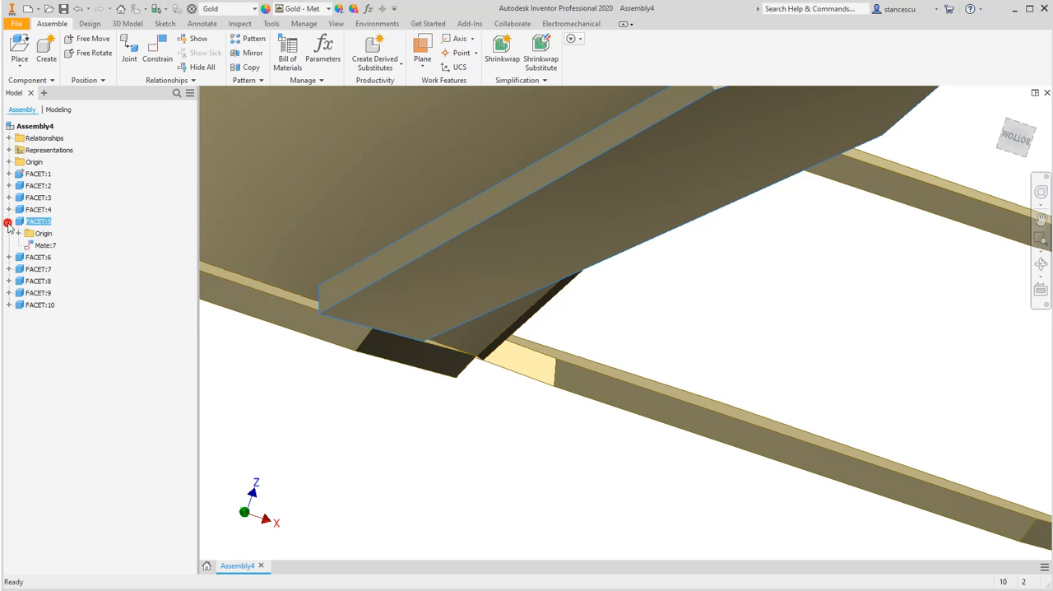
double_click(29, 246)
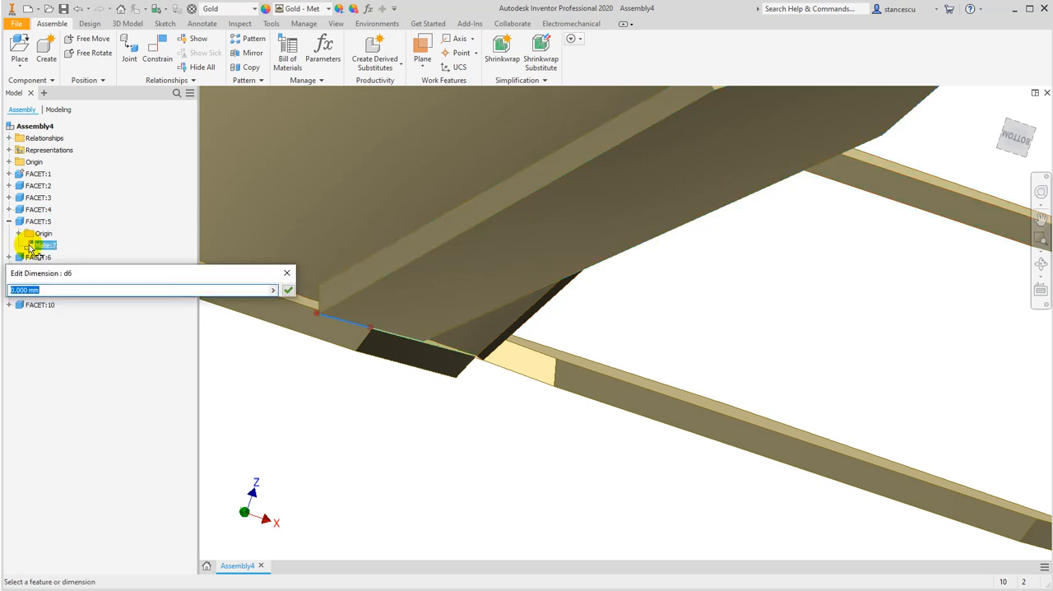
left_click(287, 289)
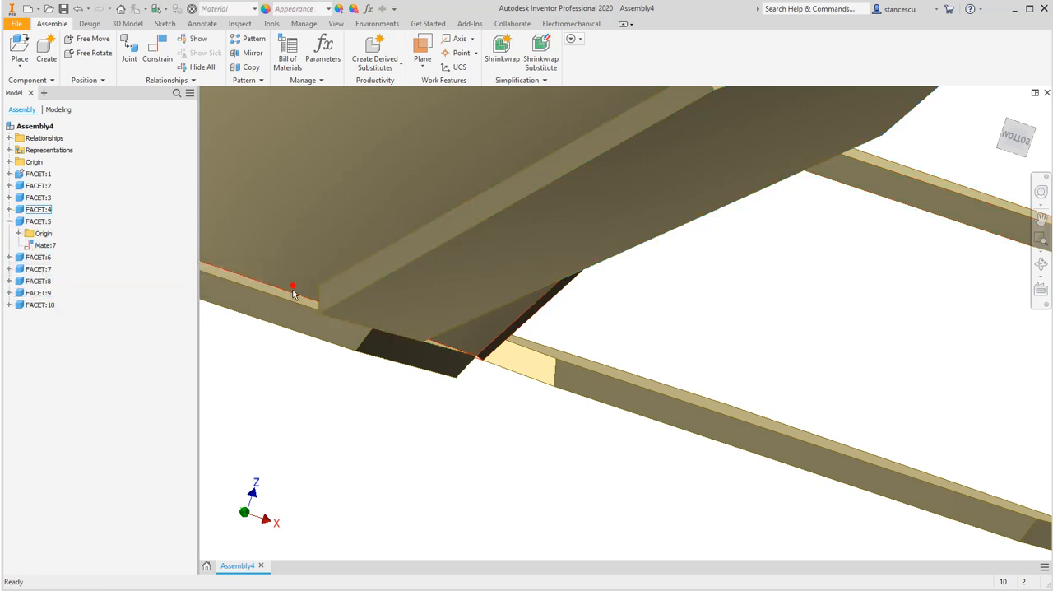
right_click(37, 245)
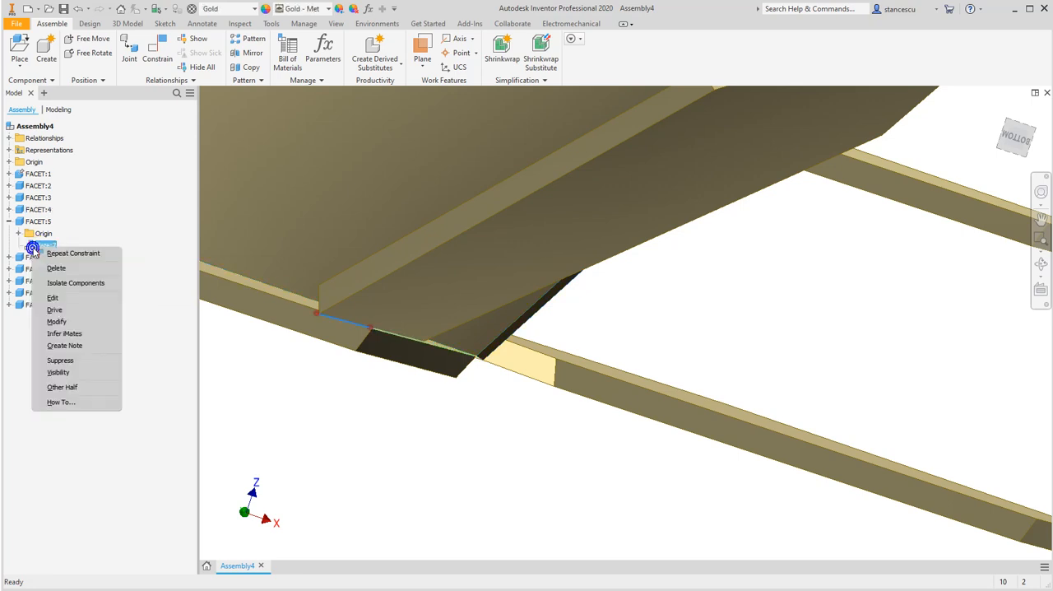
left_click(52, 299)
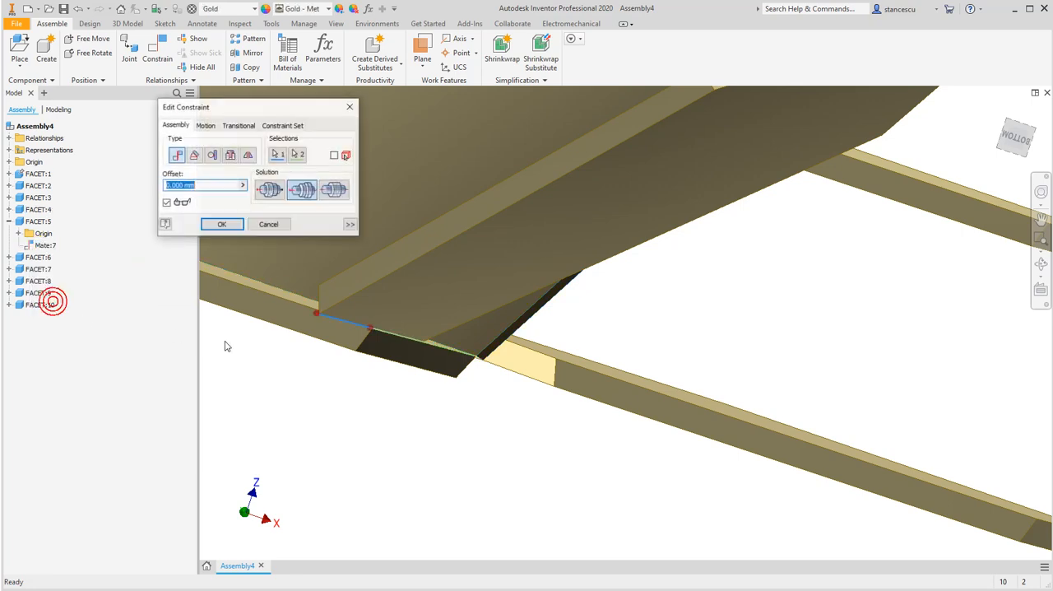
left_click(269, 192)
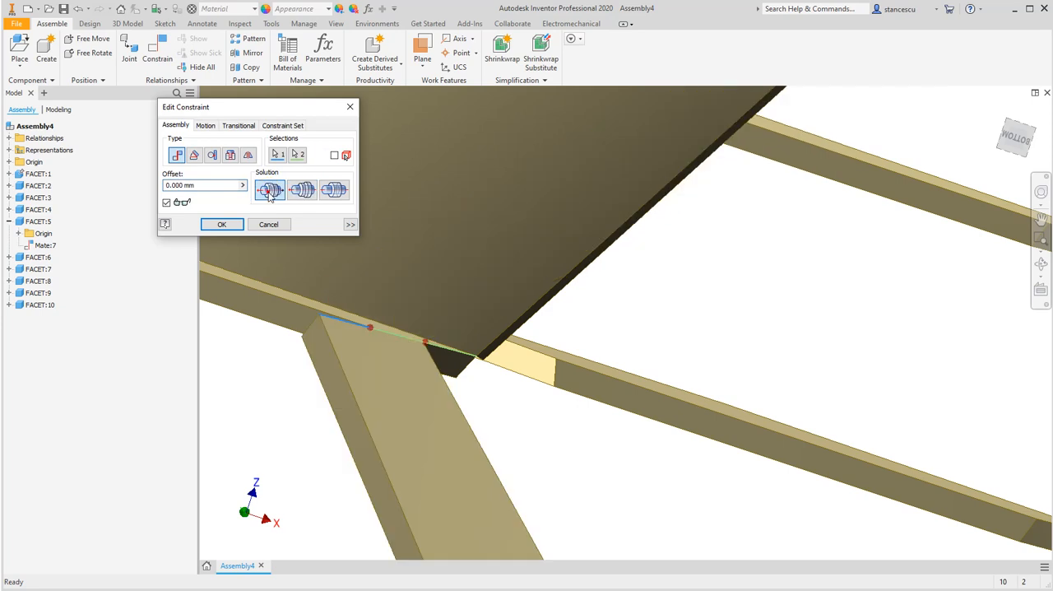
middle_click_drag(285, 401, 296, 419, "shift")
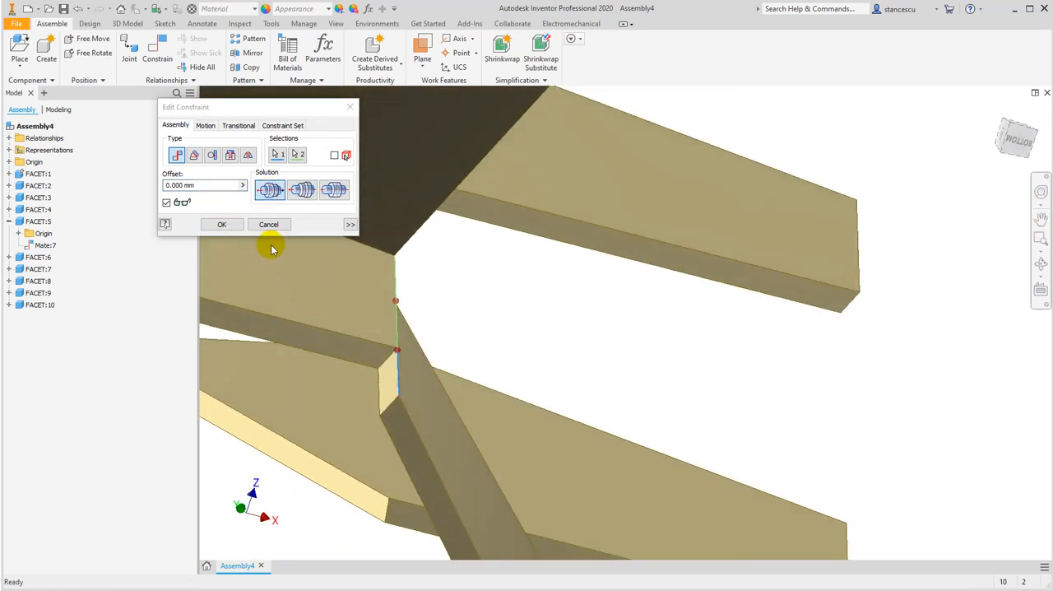
left_click(301, 190)
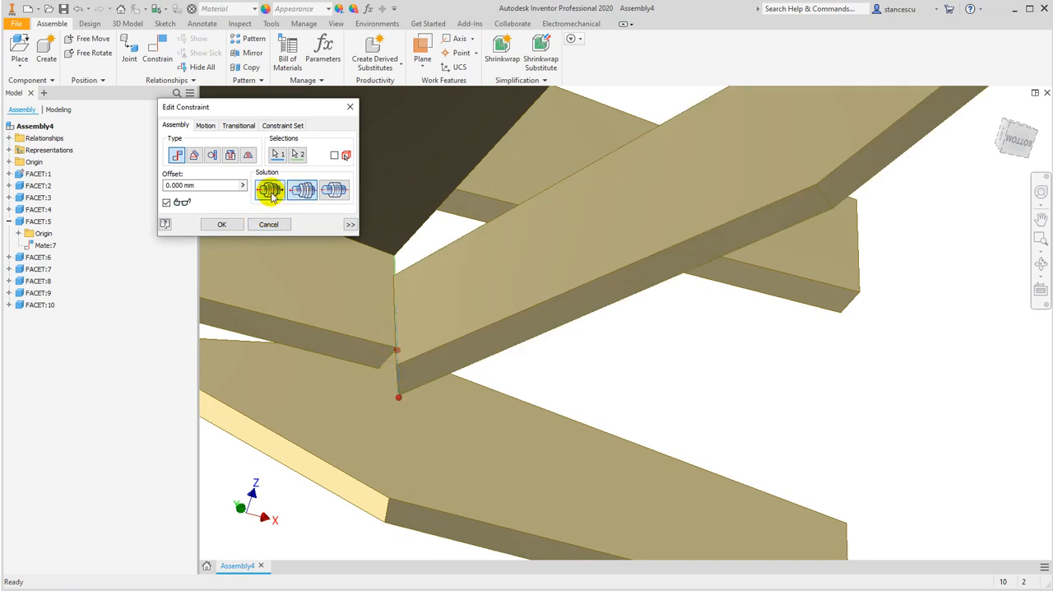
left_click(271, 191)
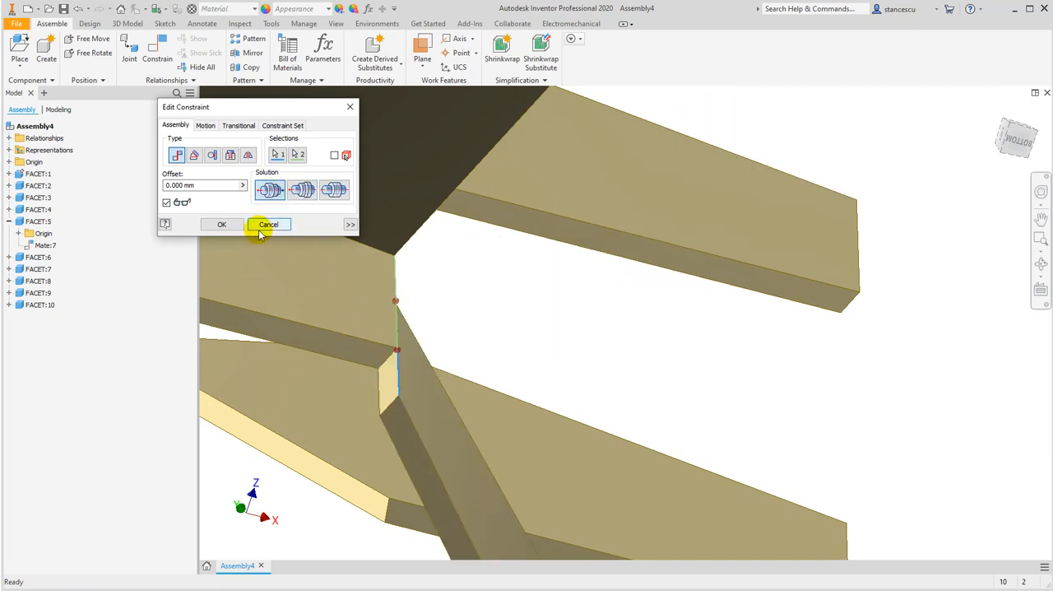
left_click(222, 225)
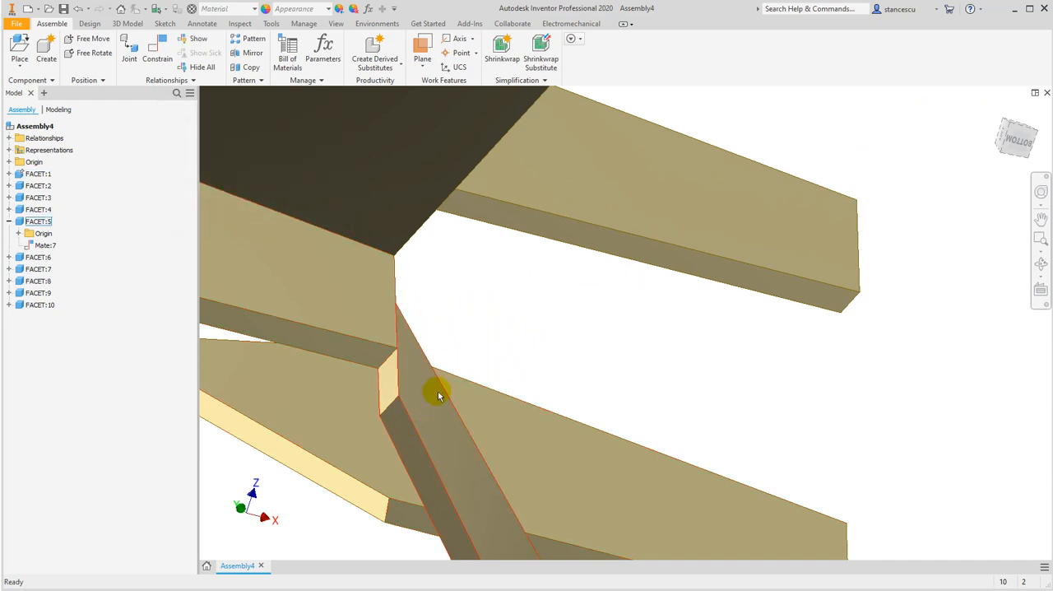
Swing the fifth facet clear and mate its adjoining edge to the fourth facet's free side edge with a 0 mm offset
left_click_drag(426, 440, 485, 376)
mouse_move(431, 427)
middle_mouse_down("shift")
mouse_move(434, 400)
mouse_move(426, 435)
mouse_move(418, 433)
middle_mouse_up("shift")
scroll(345, 453, "down", 2)
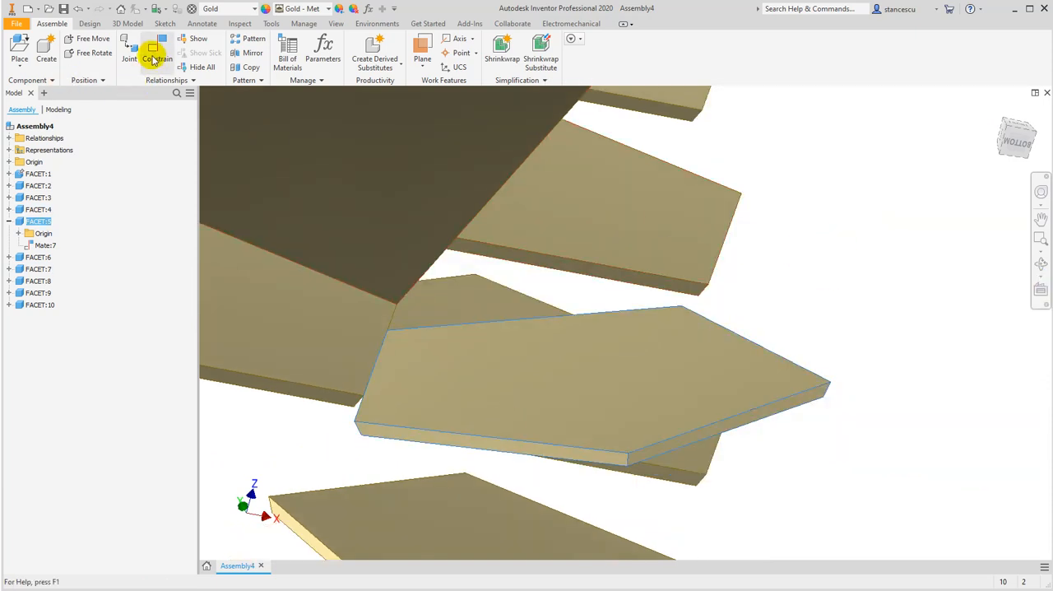
left_click(153, 57)
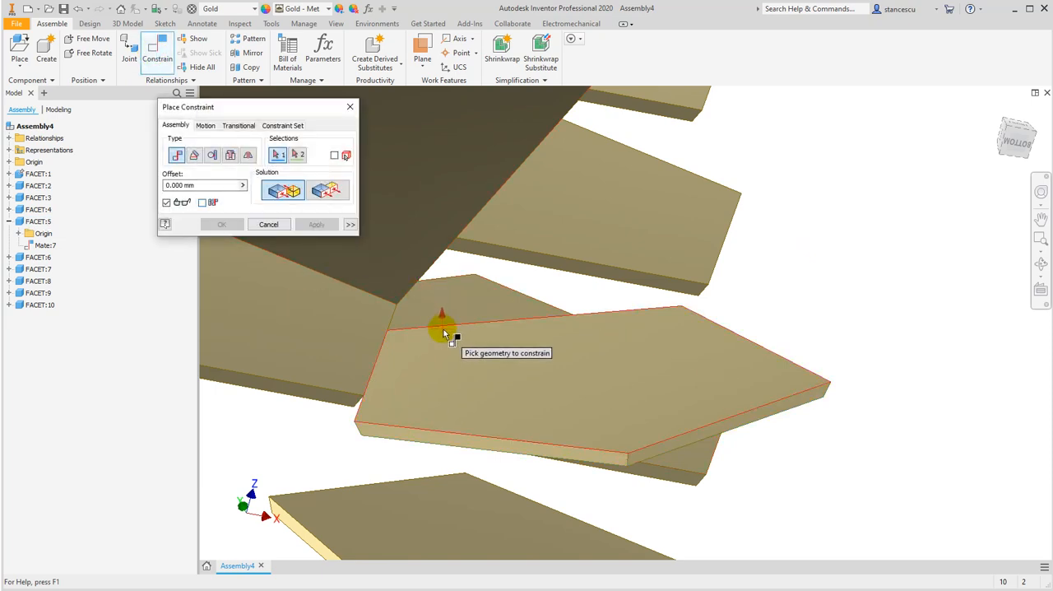
left_click(445, 330)
left_click(428, 275)
scroll(587, 317, "down", 3)
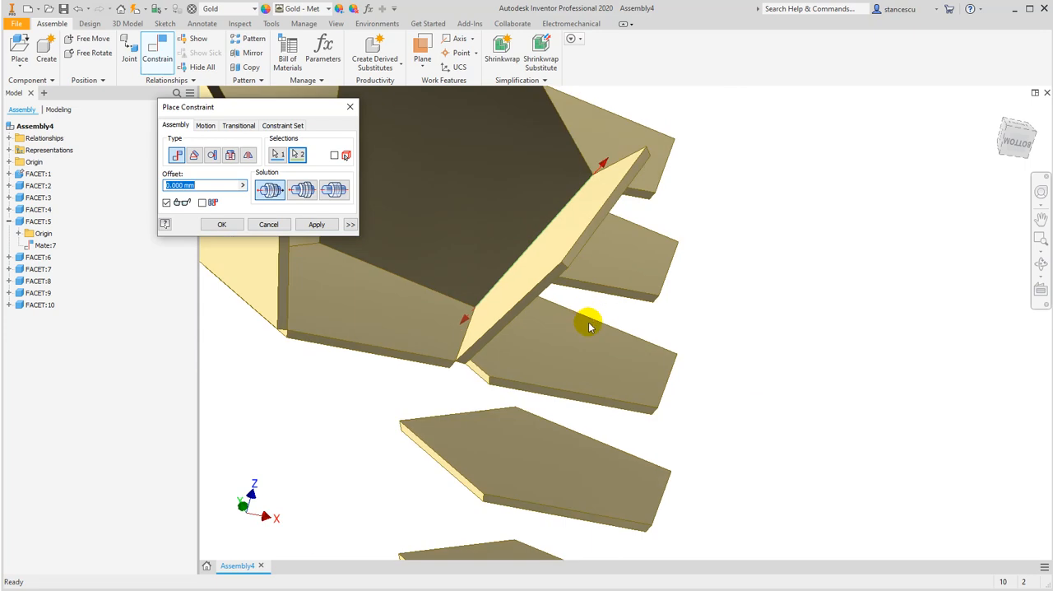
left_click(315, 225)
left_click(771, 260)
left_click(500, 417)
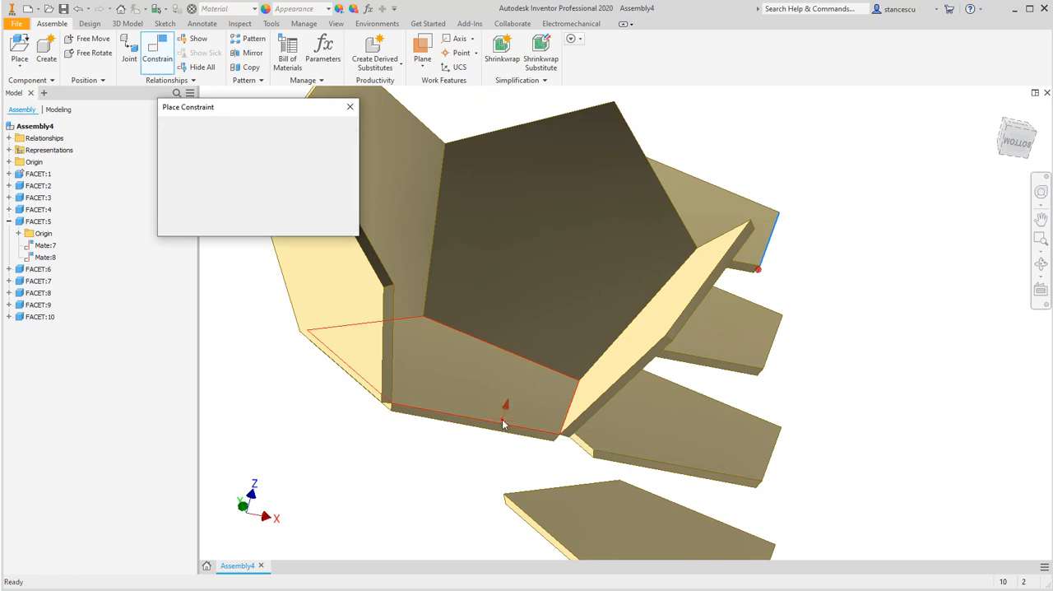
left_click(411, 460)
middle_click_drag(391, 458, 434, 458, "shift")
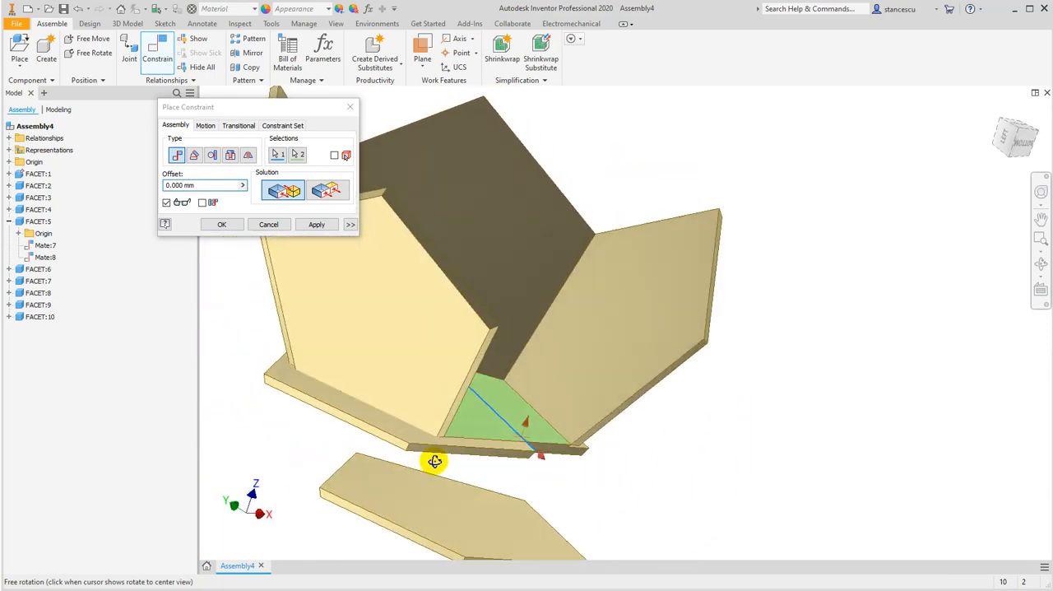
left_click(271, 225)
Mate an edge of the sixth facet to the grounded facet's last free edge with the opposed solution and a 0 mm offset
middle_click_drag(716, 445, 573, 449, "shift")
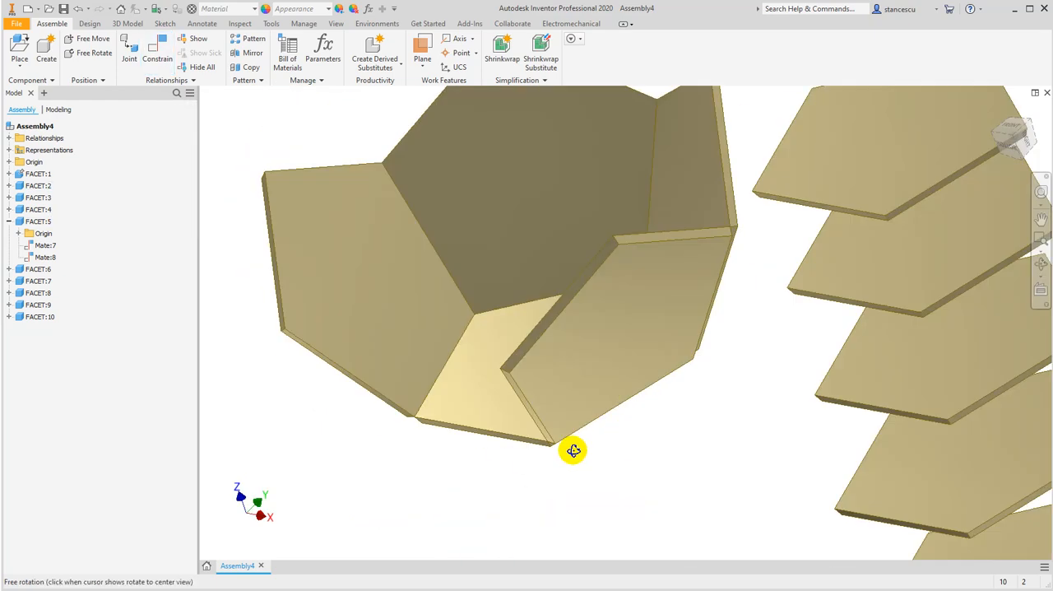
left_click(156, 49)
left_click(789, 194)
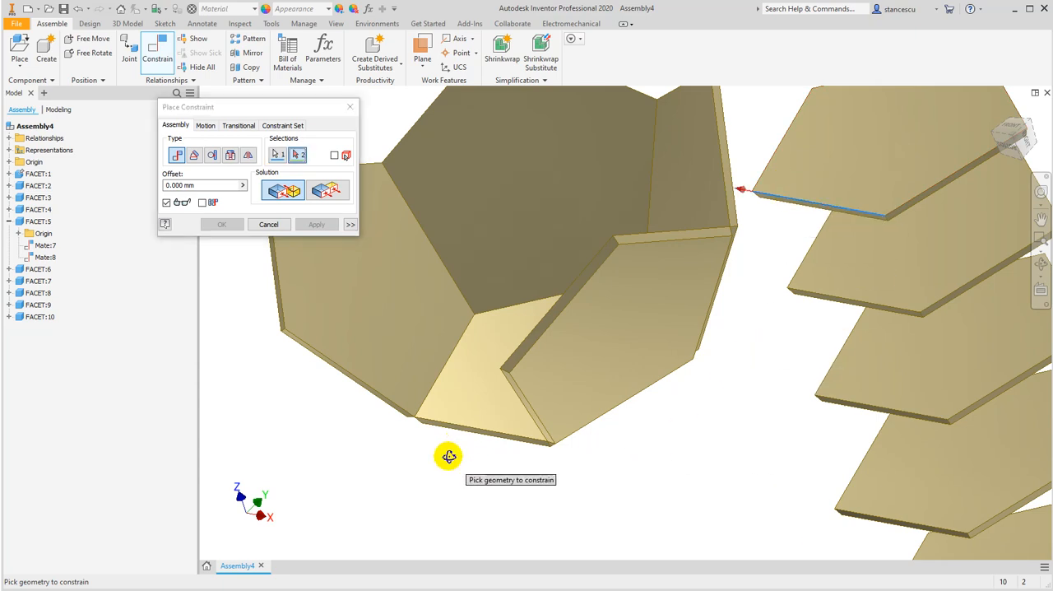
middle_click_drag(449, 456, 450, 459, "shift")
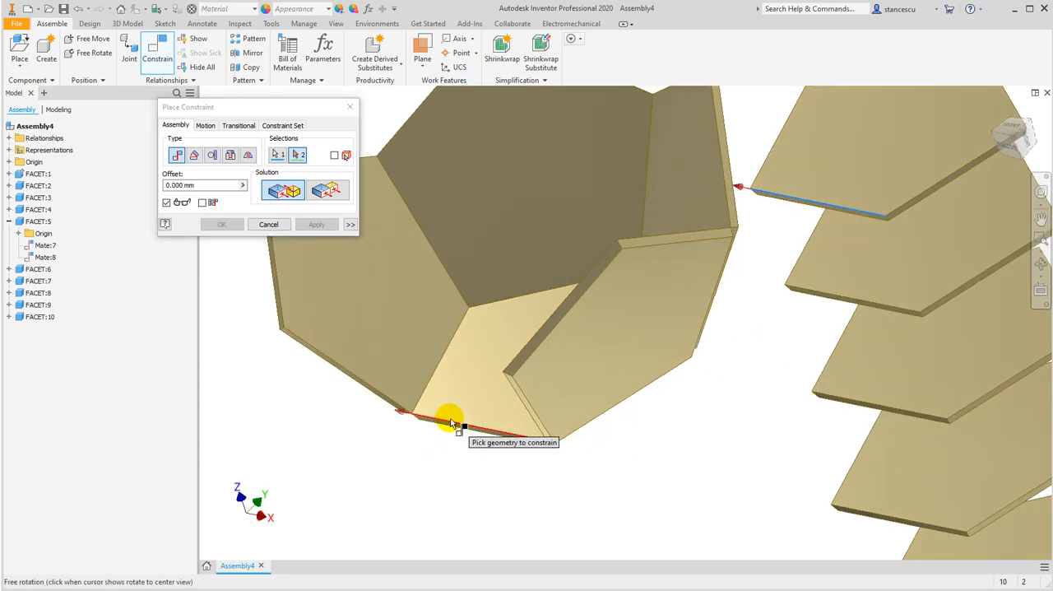
left_click(451, 424)
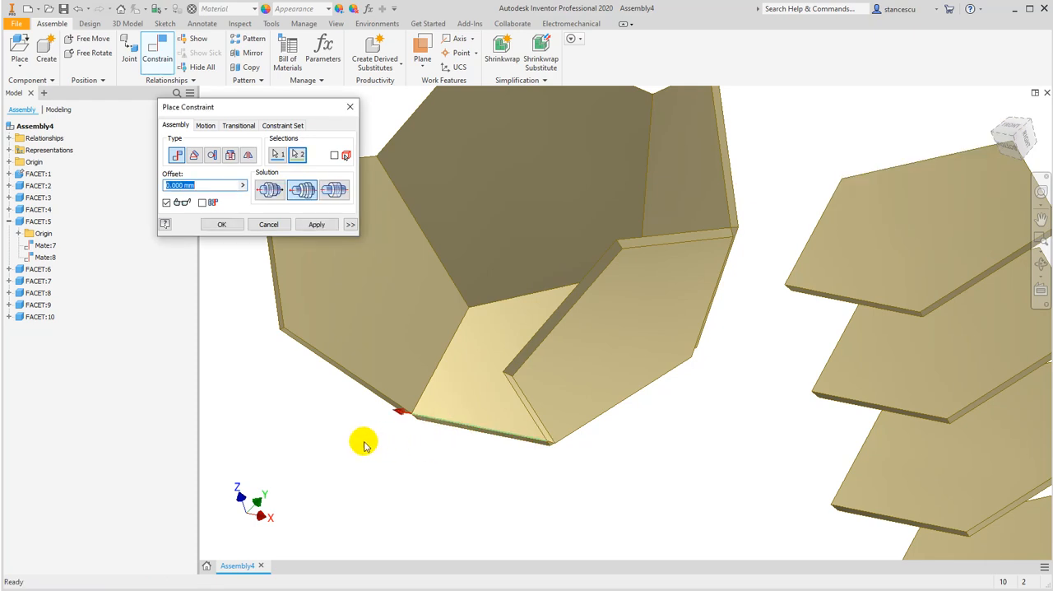
middle_click_drag(333, 433, 405, 389, "shift")
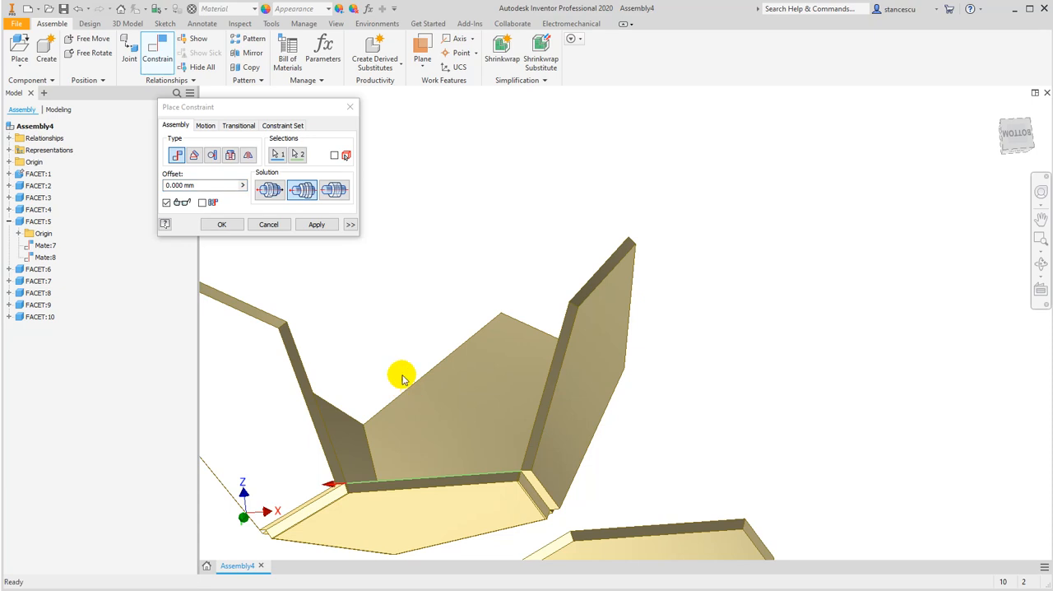
left_click(270, 189)
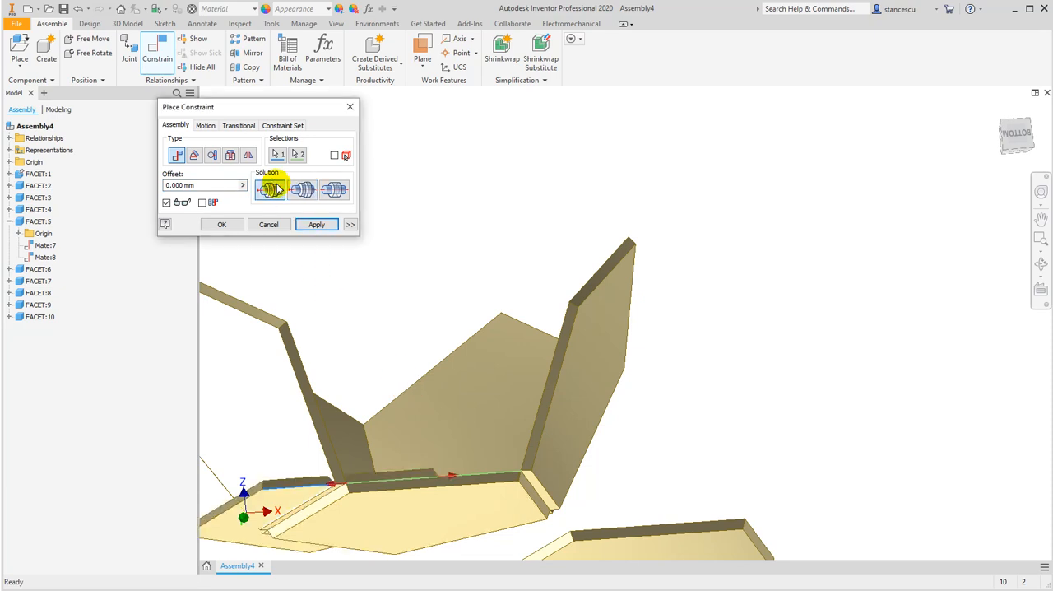
left_click(221, 225)
Swing the sixth facet up beside its neighbours and mate its adjoining edge to the fifth facet's free side edge with a 0 mm offset
left_click_drag(227, 530, 316, 420)
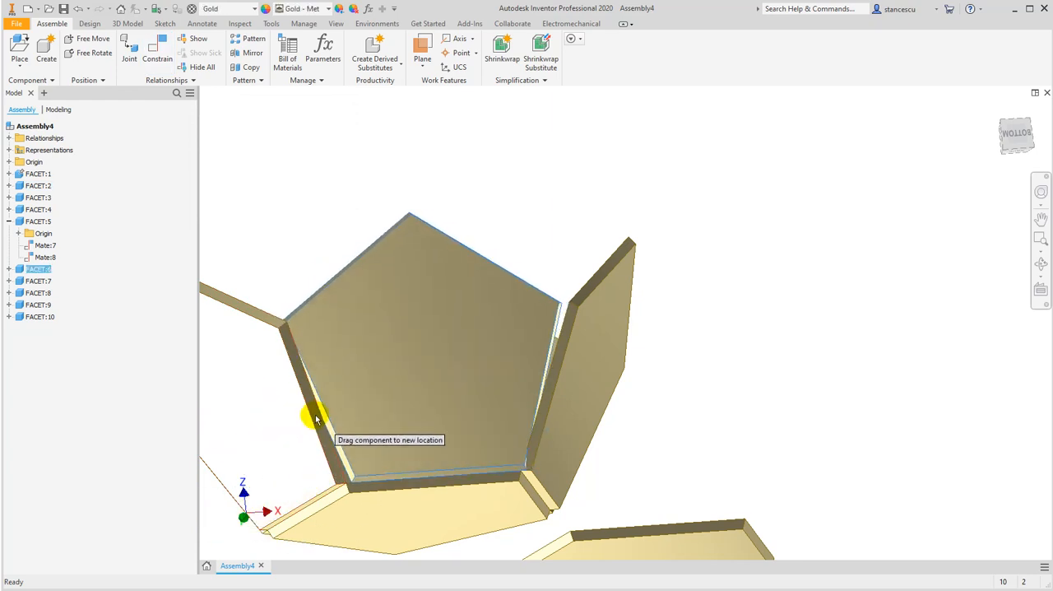
middle_click_drag(435, 405, 560, 428, "shift")
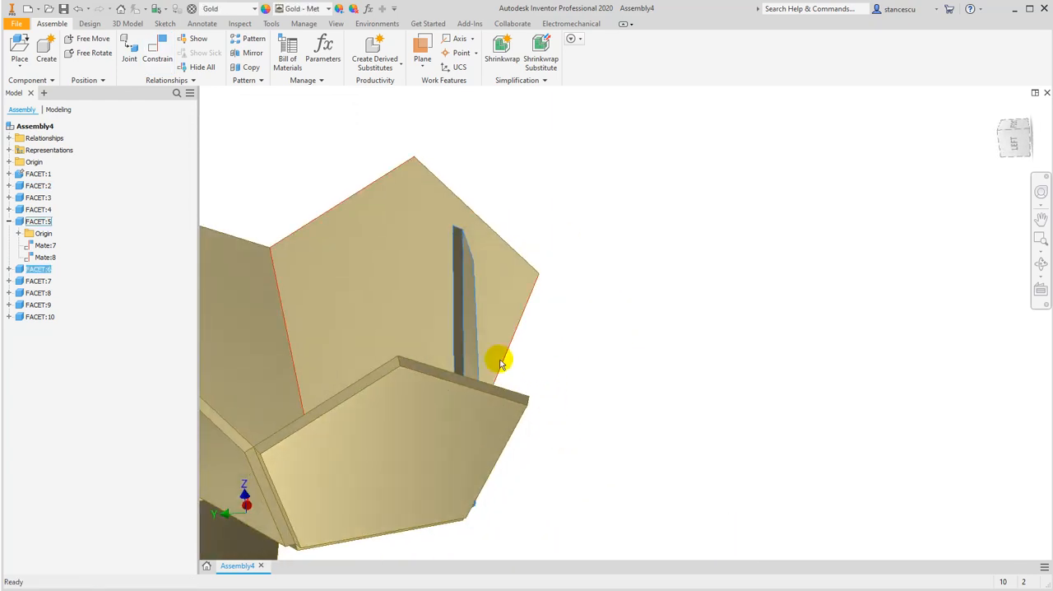
left_click_drag(465, 343, 576, 386)
middle_click_drag(606, 450, 557, 477, "shift")
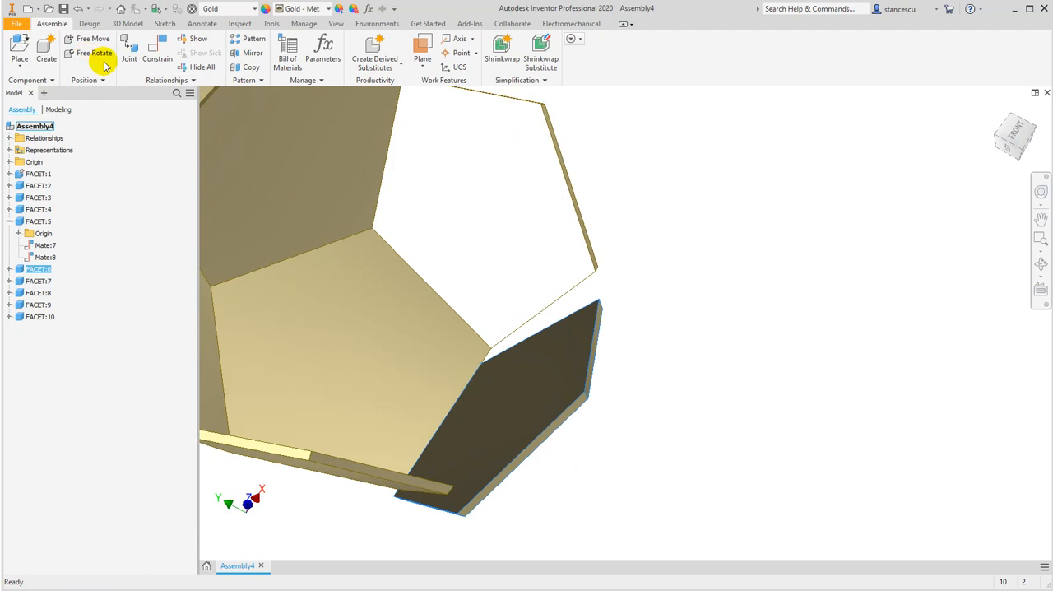
left_click(152, 48)
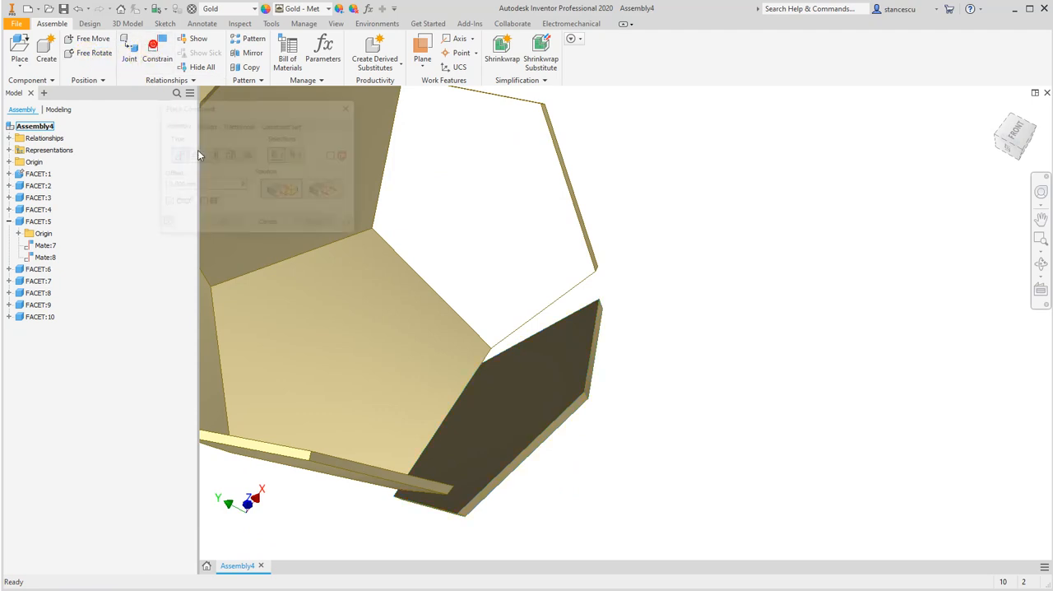
left_click(528, 333)
left_click(531, 336)
left_click(303, 227)
left_click(222, 225)
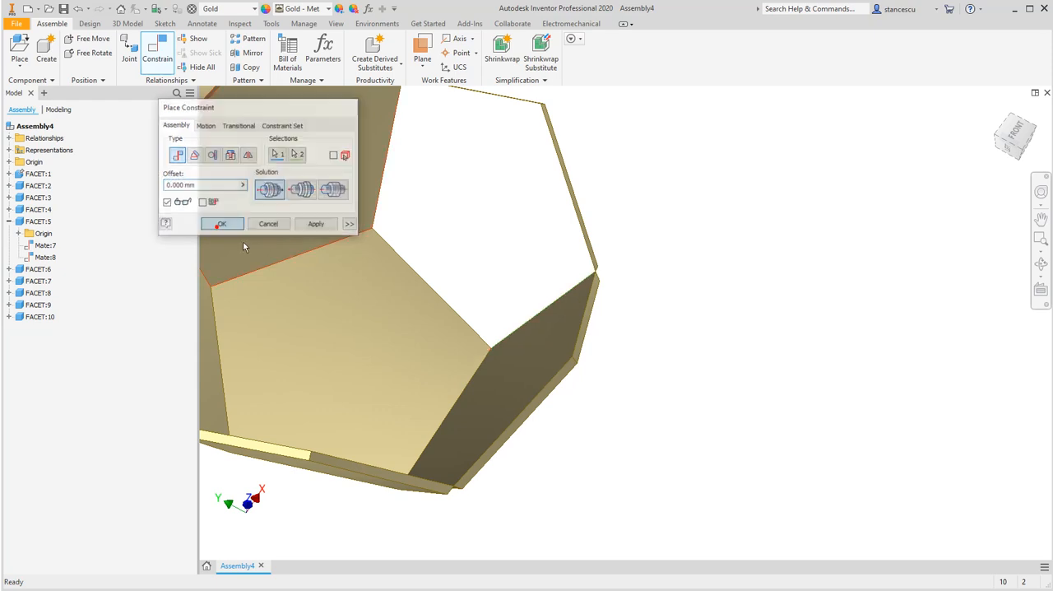
Inspect the joined lower facets from several sides and collapse the fifth facet's entry in the model tree
scroll(600, 387, "down", 3)
middle_click_drag(601, 427, 469, 426, "shift")
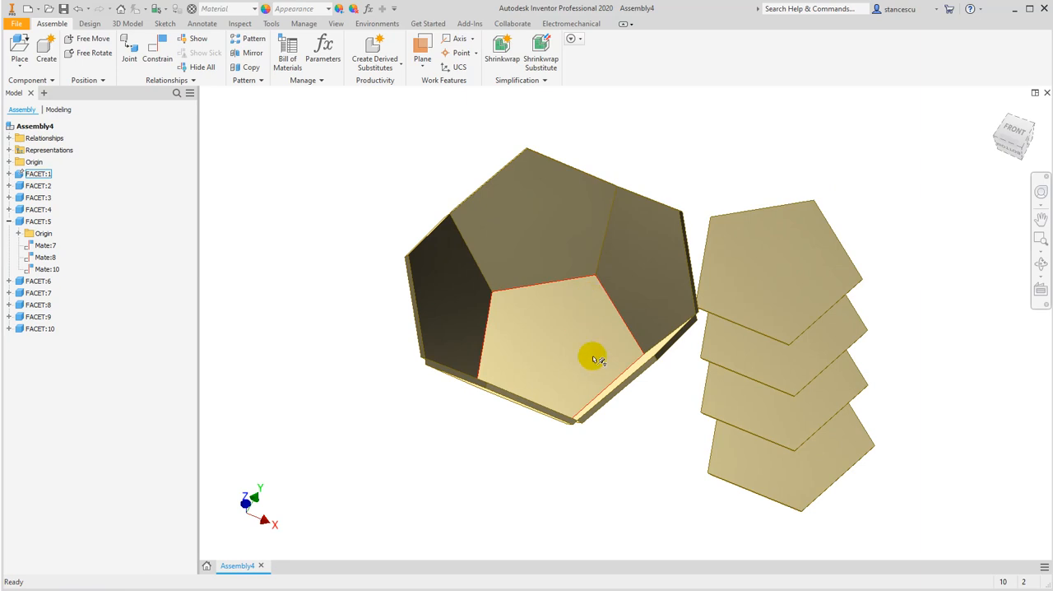
middle_click_drag(648, 463, 693, 401)
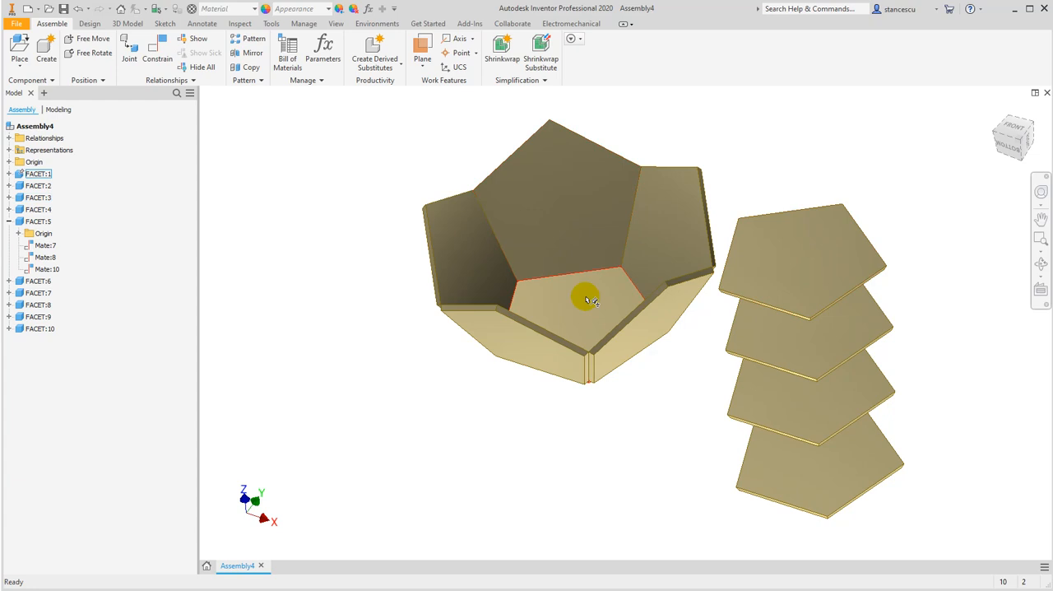
middle_click_drag(688, 376, 683, 346)
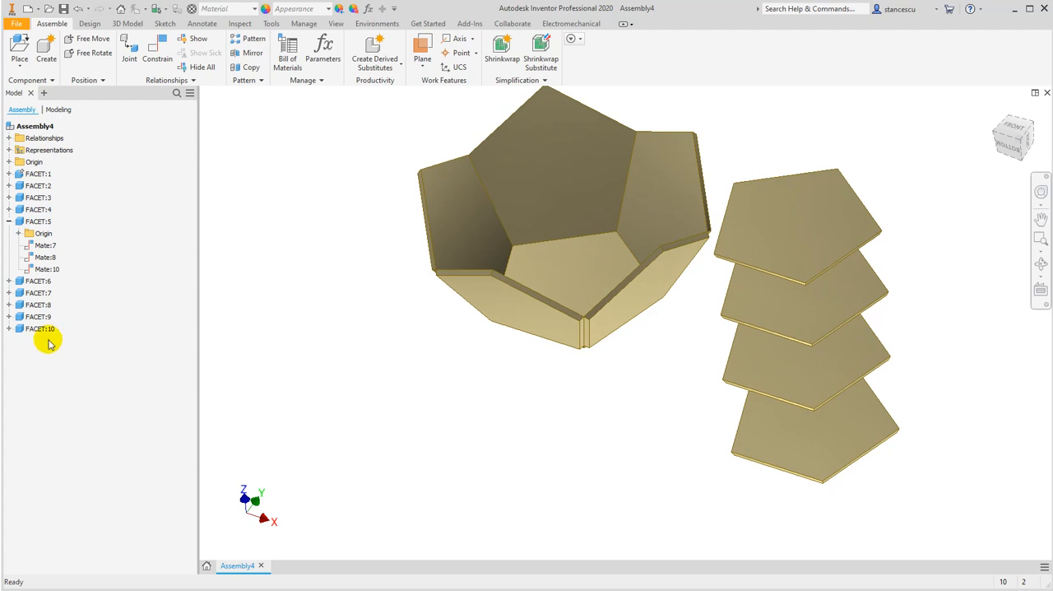
left_click(8, 221)
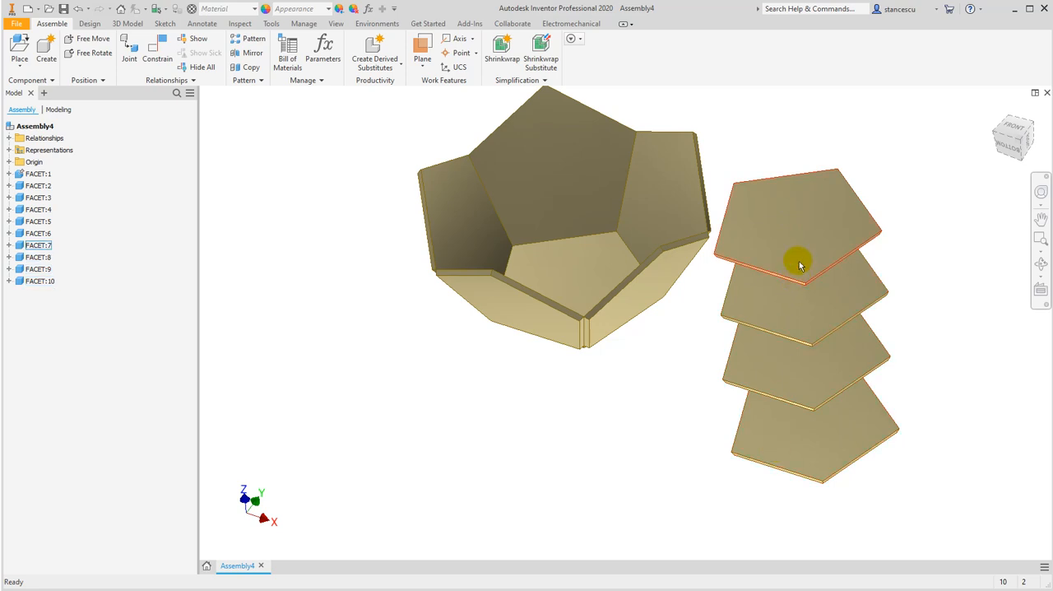
Mate an edge of the seventh facet to a side facet's free upper edge with the opposed solution and a 0 mm offset
middle_click_drag(664, 372, 668, 417)
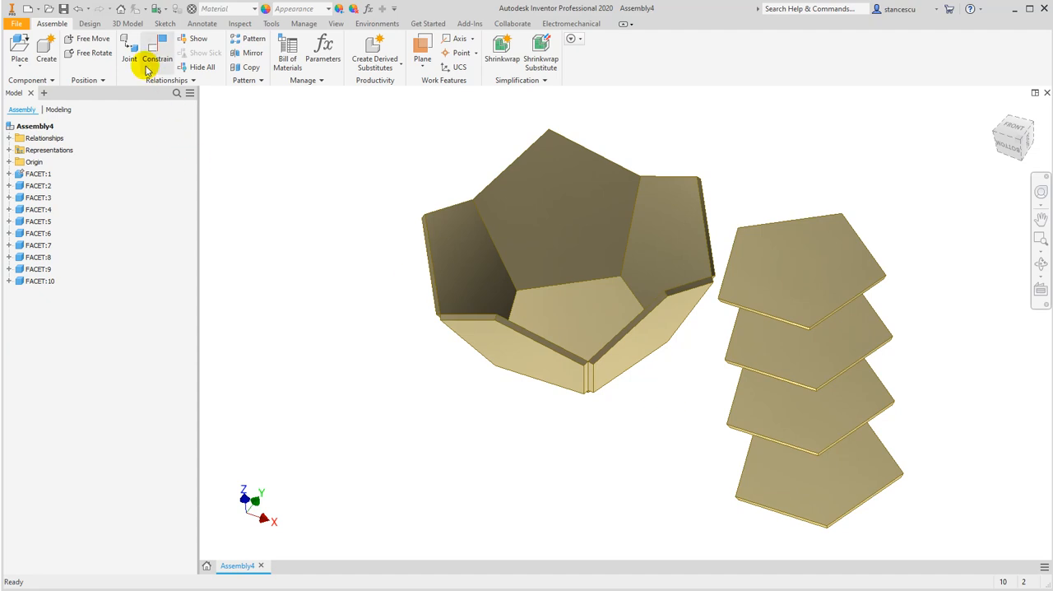
left_click(152, 55)
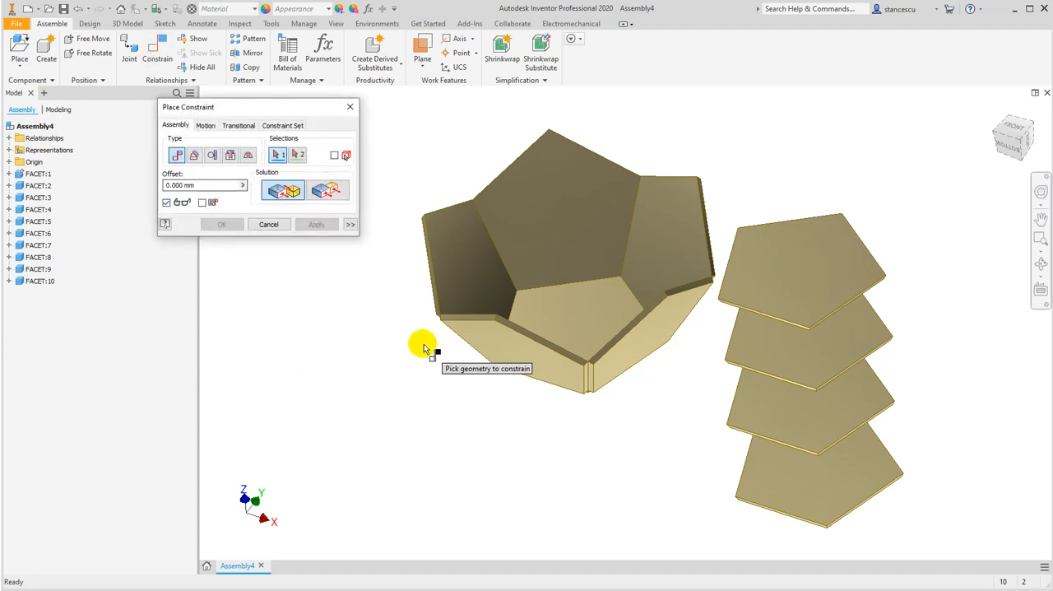
left_click(765, 223)
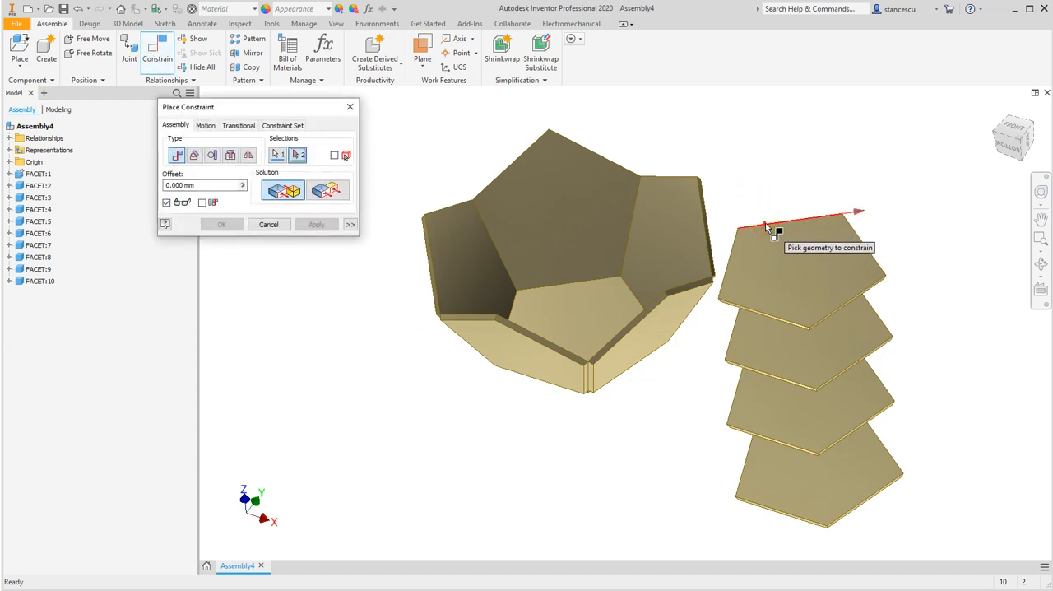
scroll(712, 212, "up", 3)
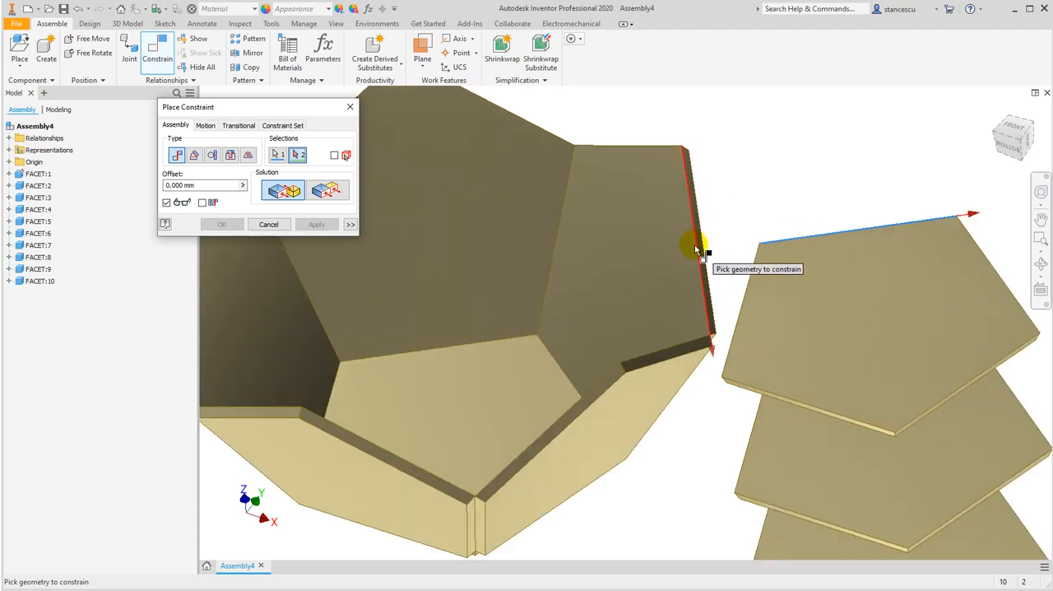
left_click(696, 247)
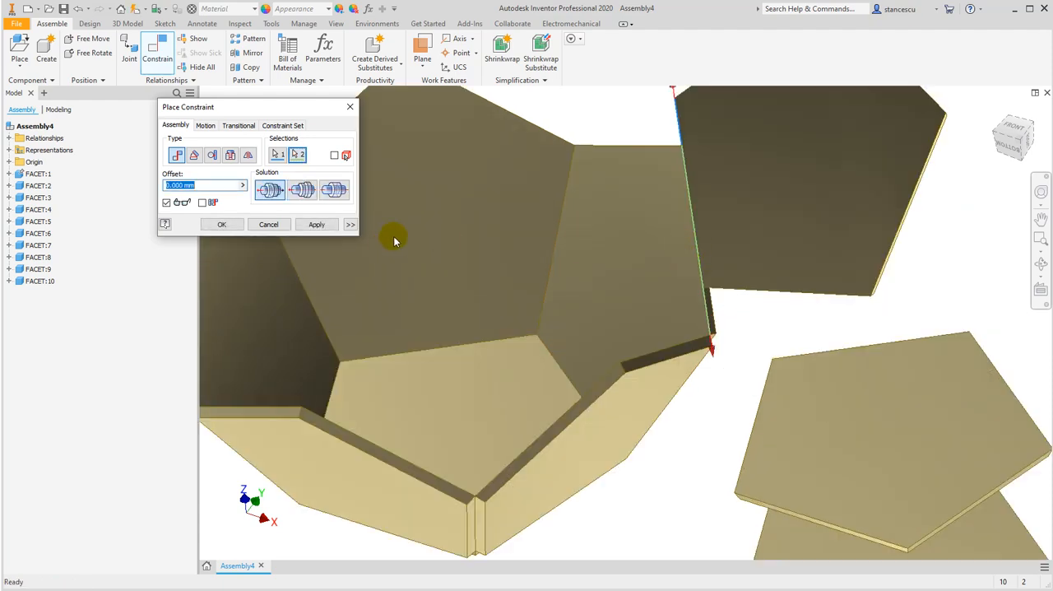
middle_click_drag(730, 323, 714, 262, "shift")
left_click(315, 224)
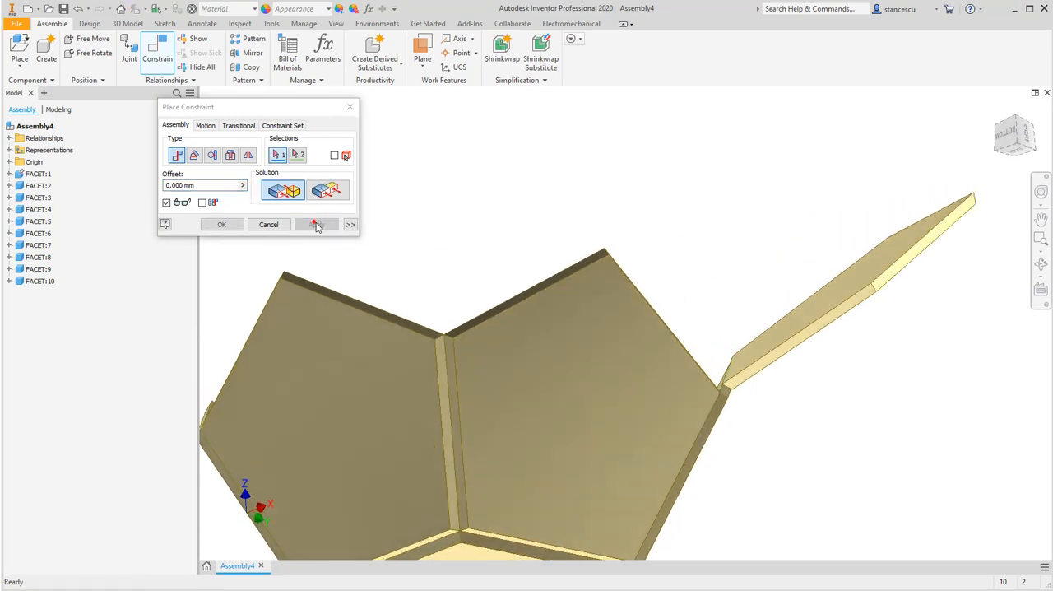
Mate the seventh facet's adjoining edge to the neighbouring side facet's free upper edge with the opposed solution and a 0 mm offset
middle_click_drag(681, 310, 686, 357, "shift")
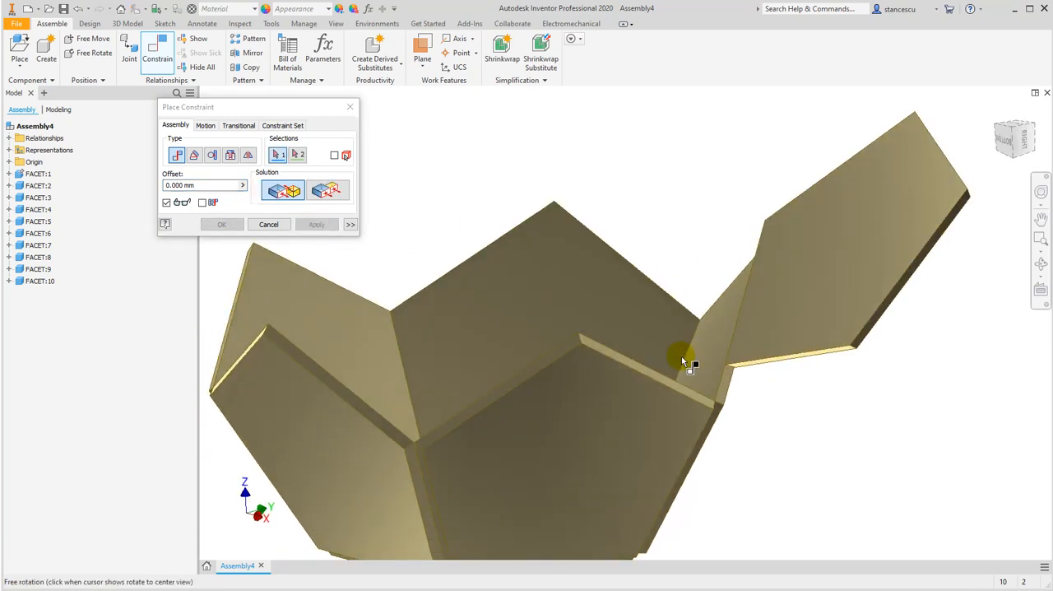
left_click(751, 363)
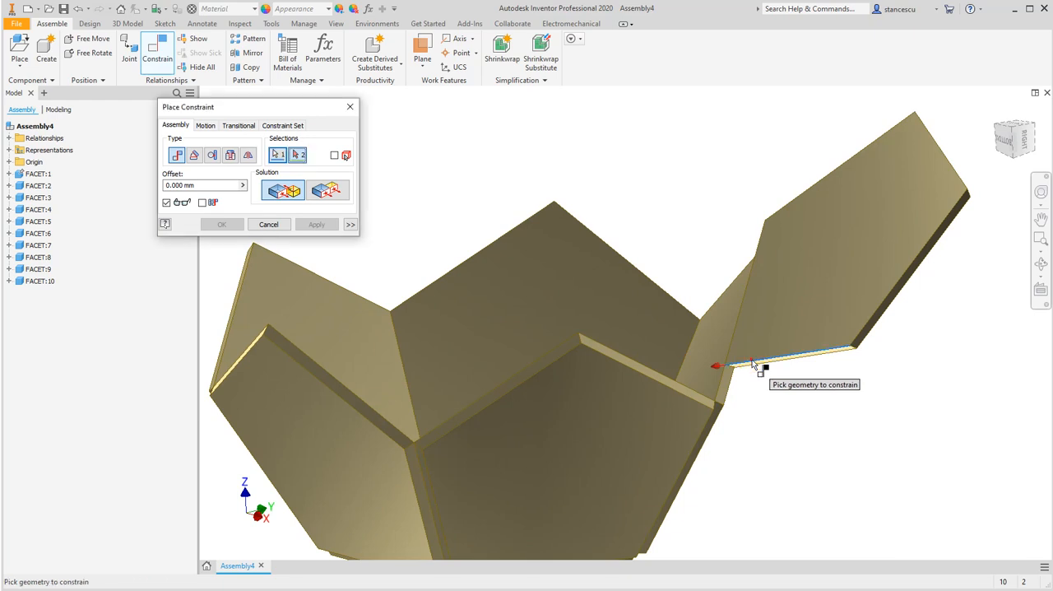
left_click(693, 386)
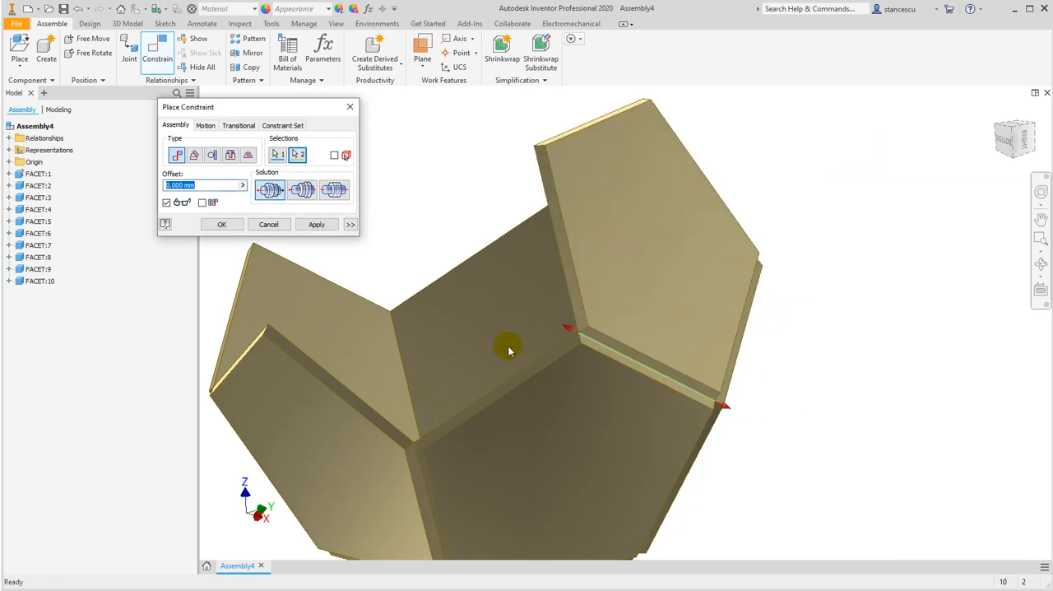
left_click(313, 225)
Mate an edge of the eighth facet to the free upper edge beside the seventh facet with the opposed solution and a 0 mm offset
scroll(521, 289, "down", 3)
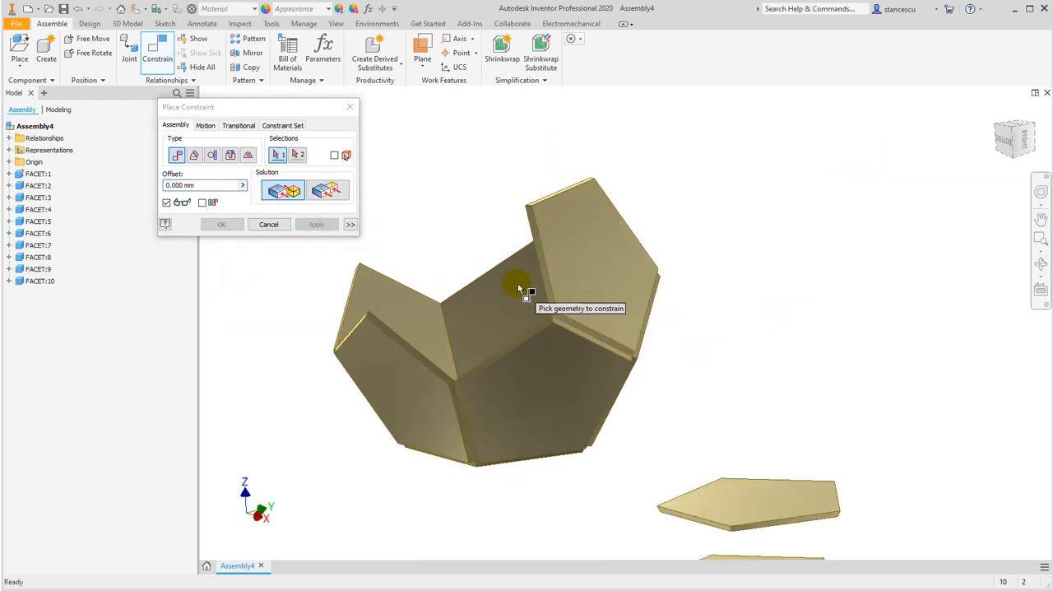
middle_click_drag(729, 404, 743, 329)
left_click(697, 419)
middle_click_drag(481, 304, 527, 320, "shift")
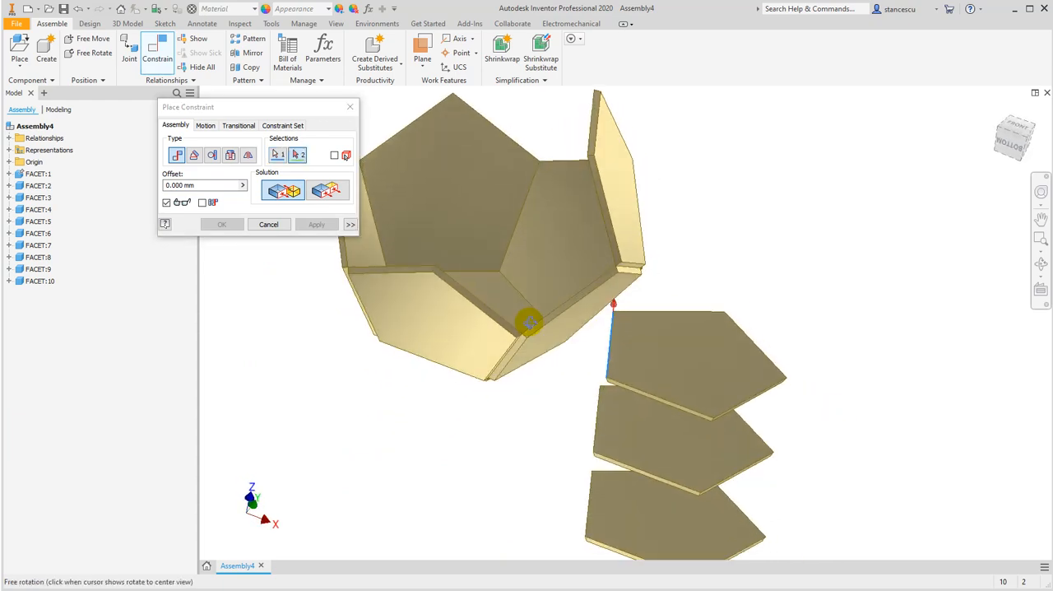
scroll(552, 307, "up", 3)
left_click(566, 307)
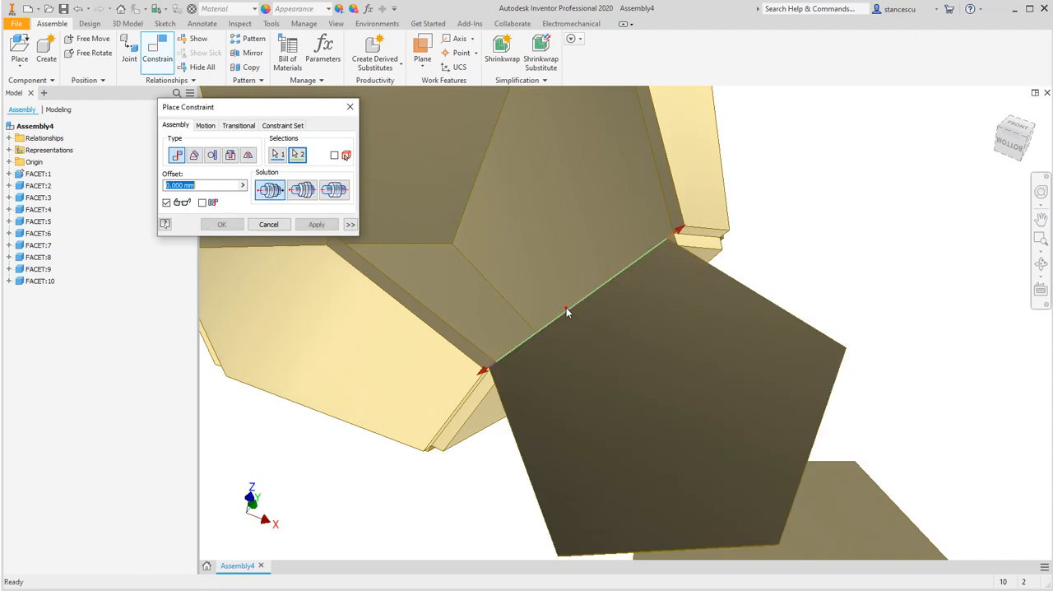
middle_click_drag(601, 301, 689, 324, "shift")
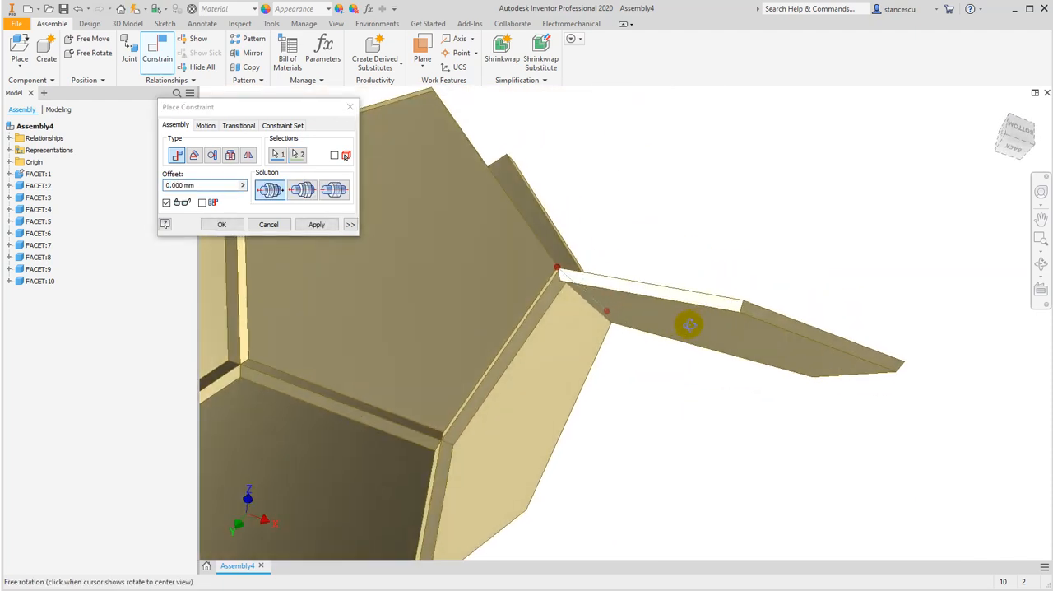
left_click(309, 225)
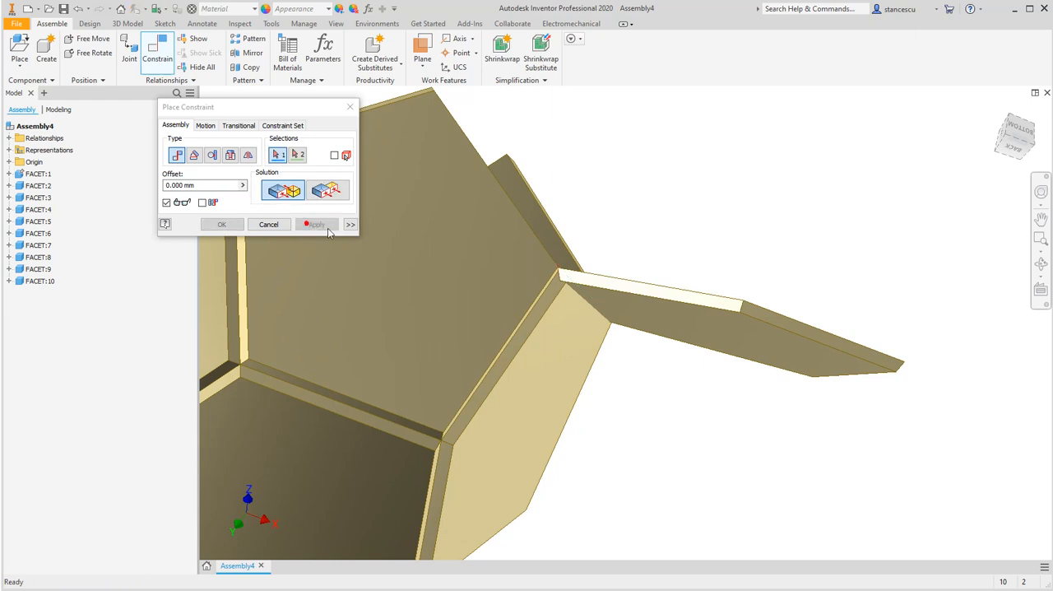
middle_click_drag(538, 176, 435, 256, "shift")
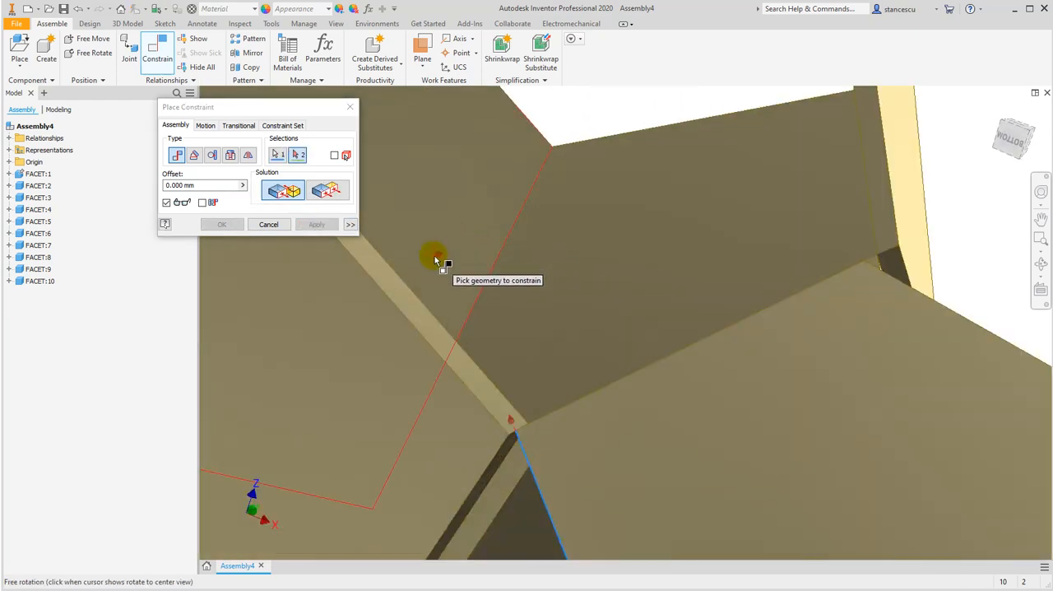
left_click(423, 306)
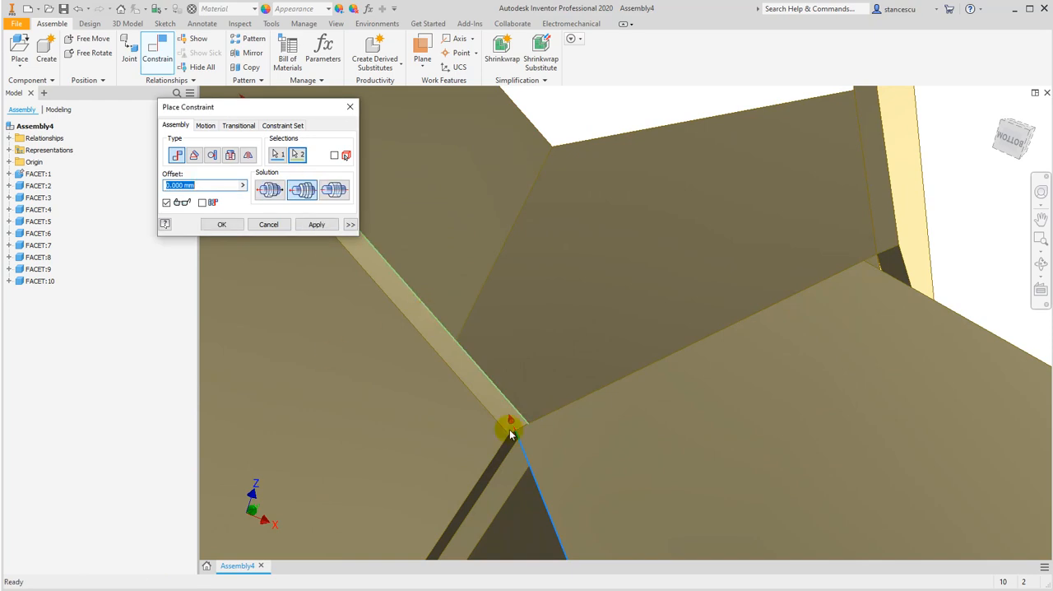
left_click(269, 225)
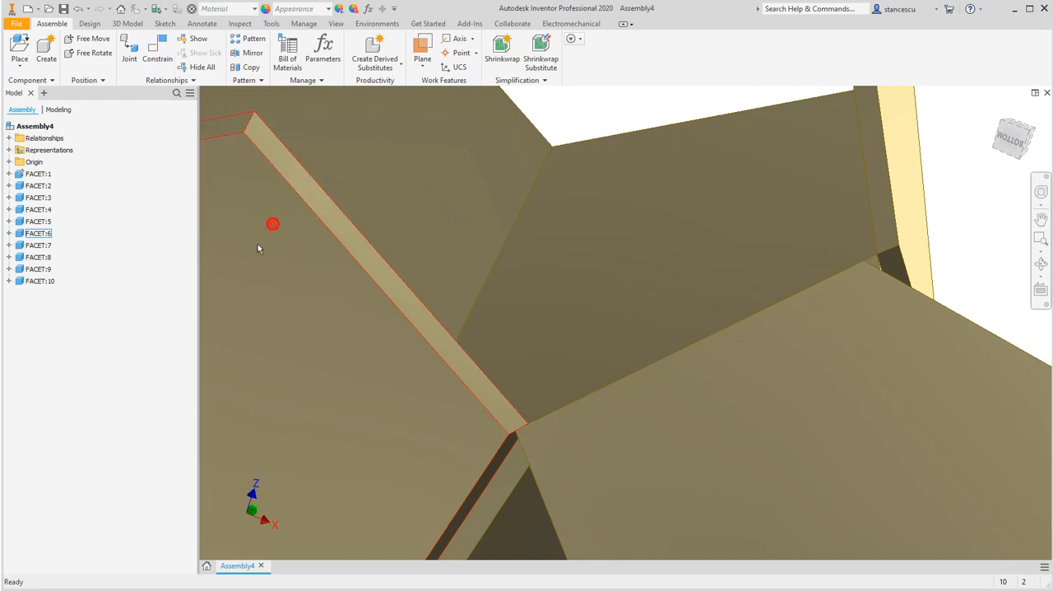
Swing the eighth facet about its mated edge until its adjoining edge stands near the sixth facet's free edge
left_click(687, 421)
middle_click_drag(687, 422, 764, 369, "shift")
left_click_drag(776, 461, 506, 115)
middle_click_drag(628, 327, 632, 372, "shift")
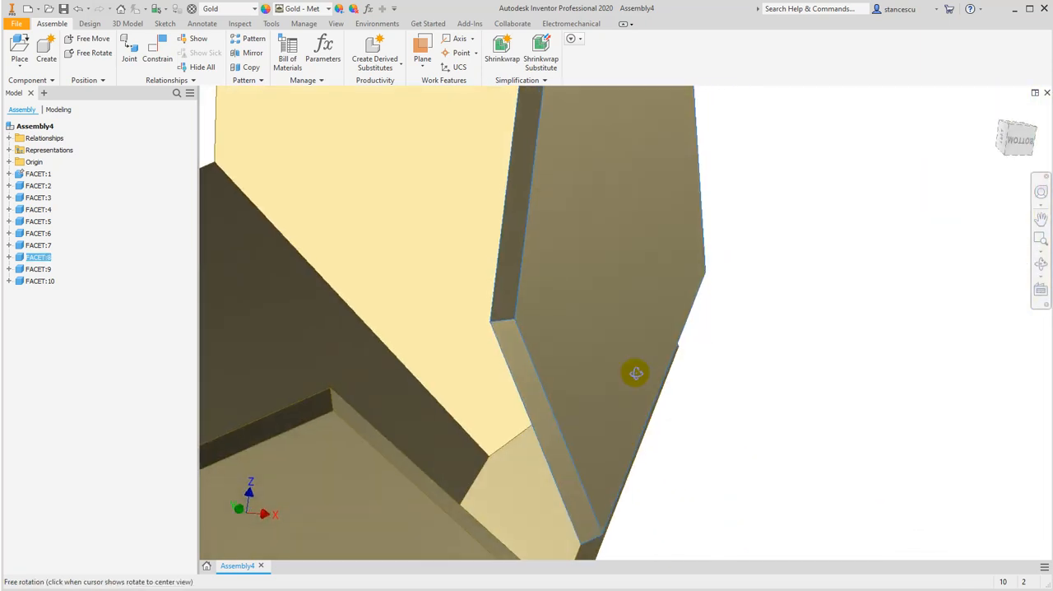
middle_click_drag(734, 405, 770, 302)
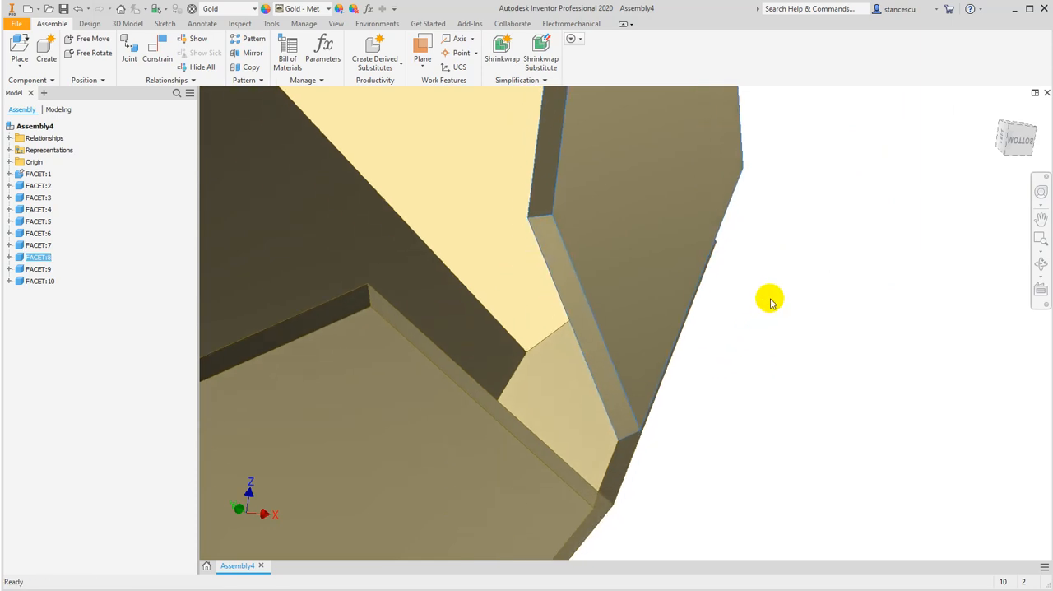
middle_click_drag(732, 364, 679, 241, "shift")
left_click_drag(667, 208, 811, 424)
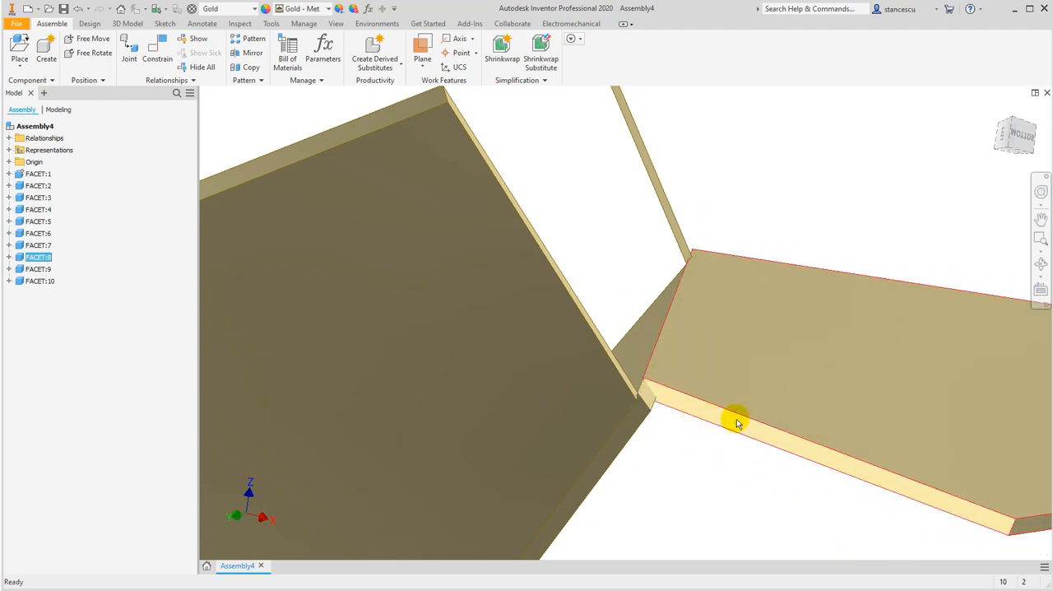
left_click_drag(845, 423, 733, 219)
middle_click_drag(812, 333, 799, 347, "shift")
Mate the eighth facet's adjoining edge to the sixth facet's free upper edge with the opposed solution and a 0 mm offset
left_click(157, 49)
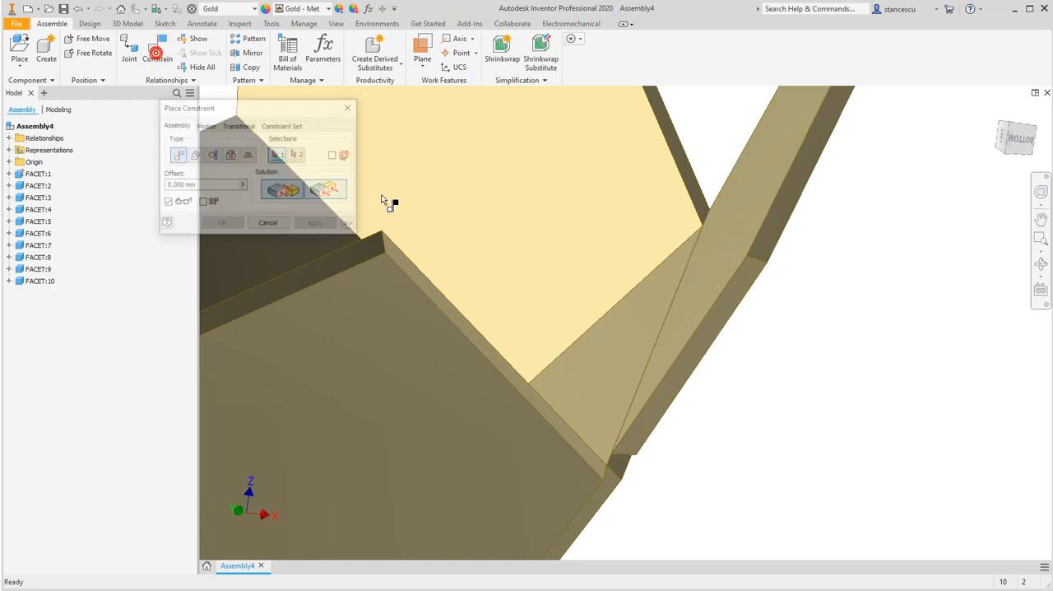
left_click(696, 346)
left_click(550, 411)
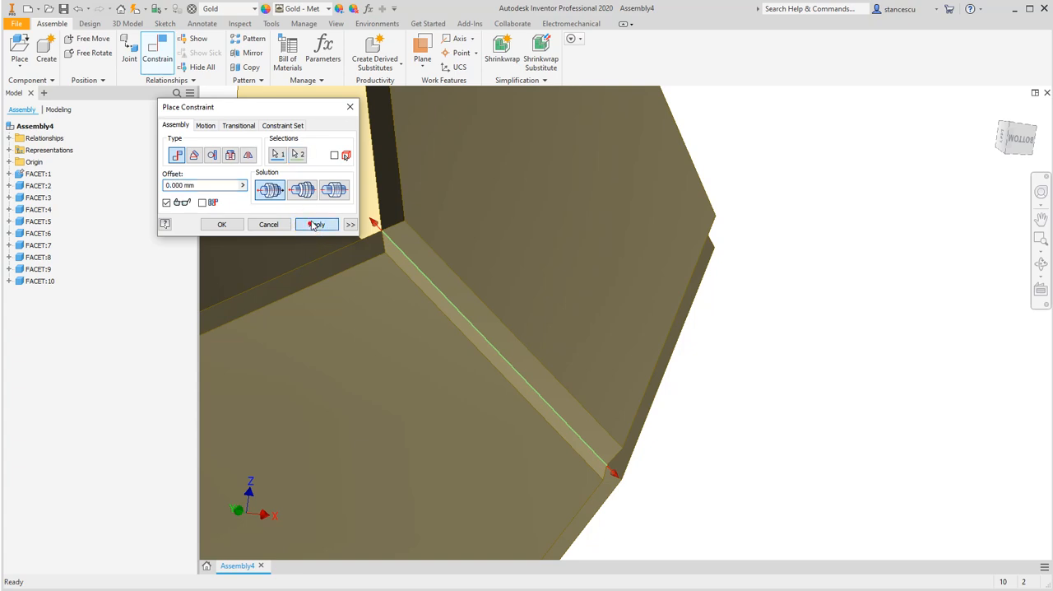
left_click(312, 225)
Mate an edge of the ninth facet to the side facet's free upper edge next to the seventh facet, opposed solution, 0 mm offset
scroll(455, 315, "down", 6)
middle_click_drag(461, 316, 531, 394)
scroll(627, 380, "up", 3)
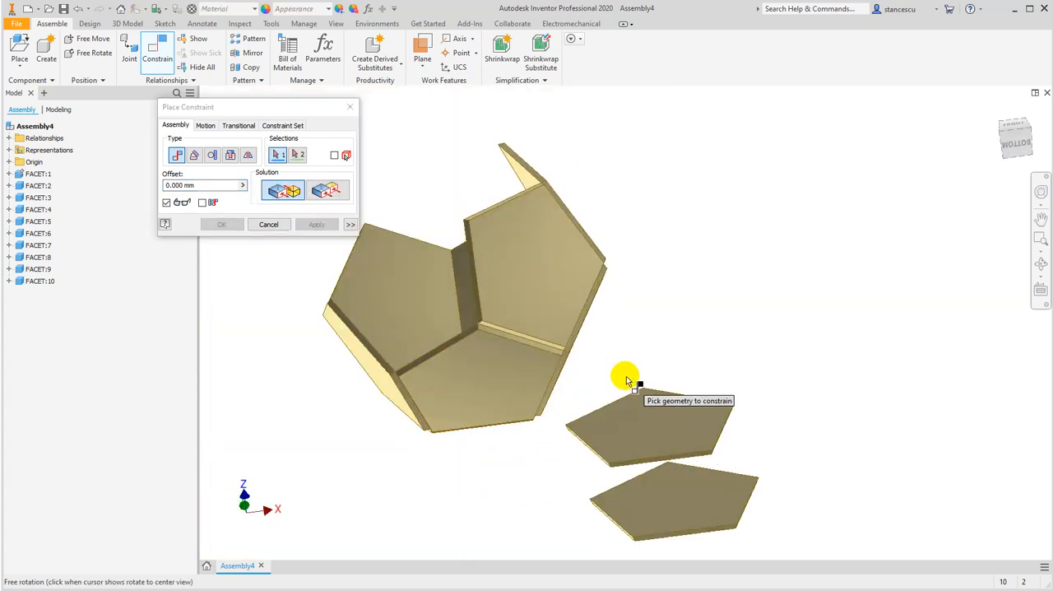
left_click(645, 458)
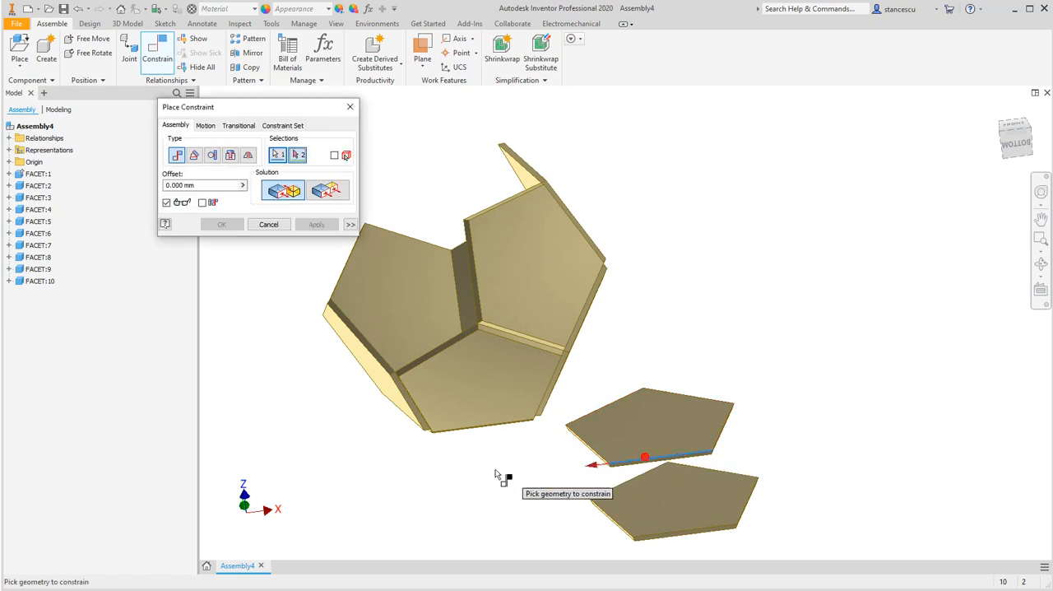
middle_click_drag(400, 299, 431, 305, "shift")
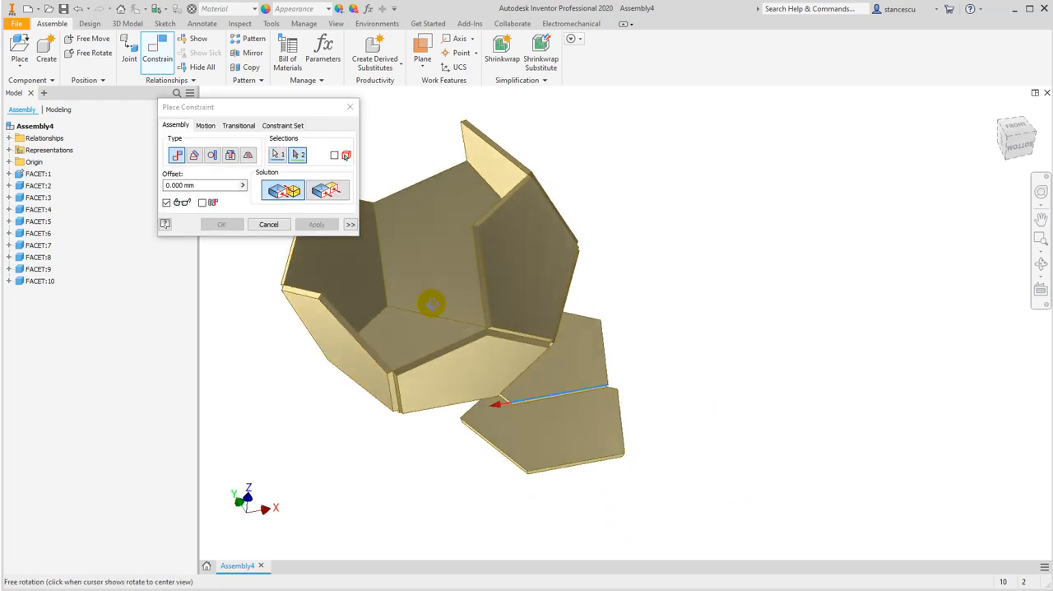
left_click(404, 194)
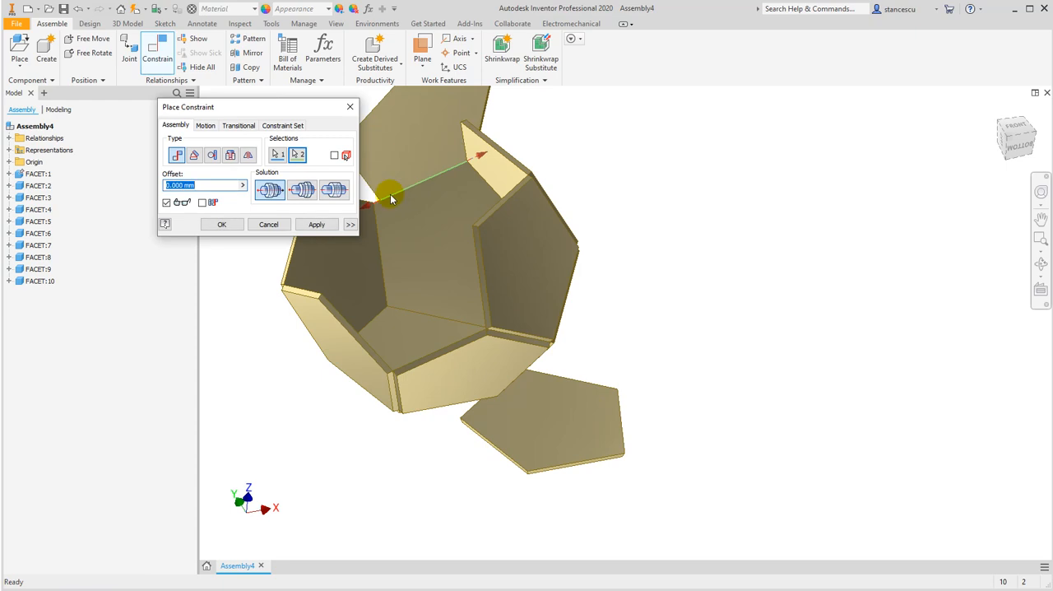
left_click(308, 226)
Swing the ninth facet about its mated edge until it leans inward over the open side of the shell
middle_click_drag(514, 279, 426, 288, "shift")
middle_click_drag(611, 221, 541, 385)
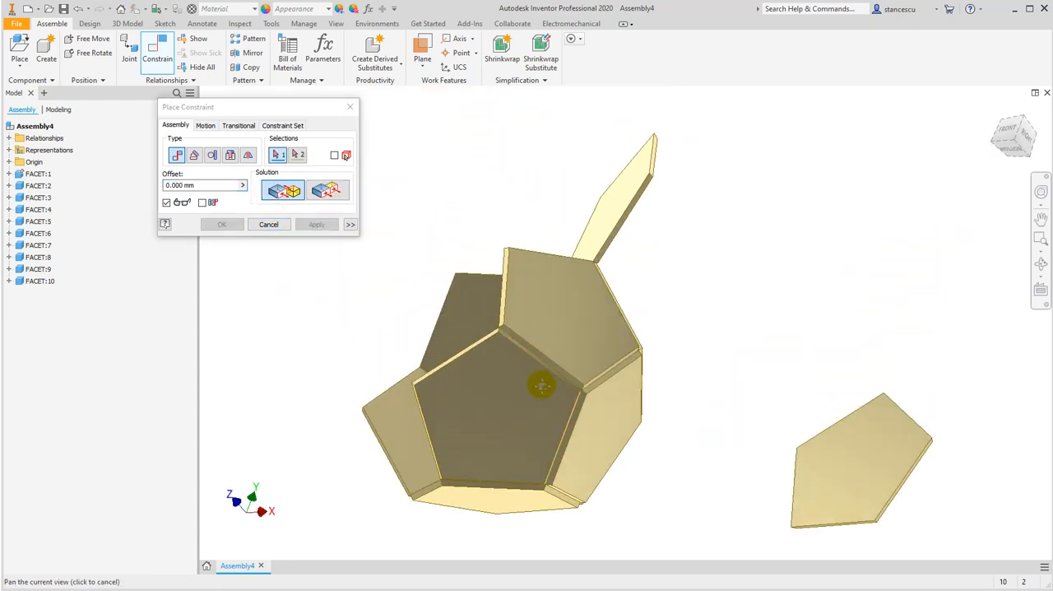
left_click(258, 224)
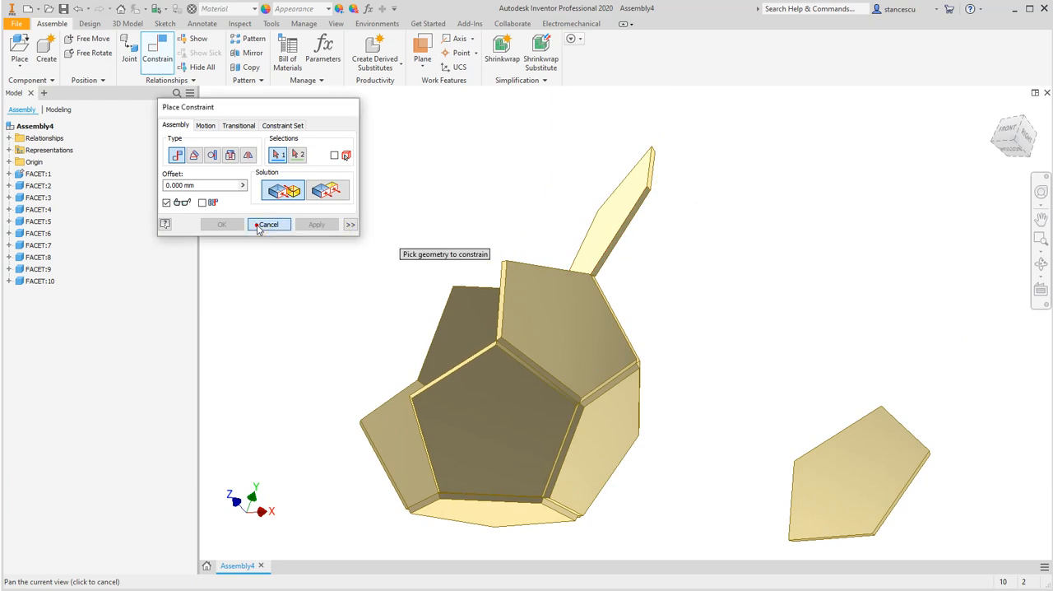
left_click_drag(604, 196, 461, 229)
middle_click_drag(688, 236, 722, 190, "shift")
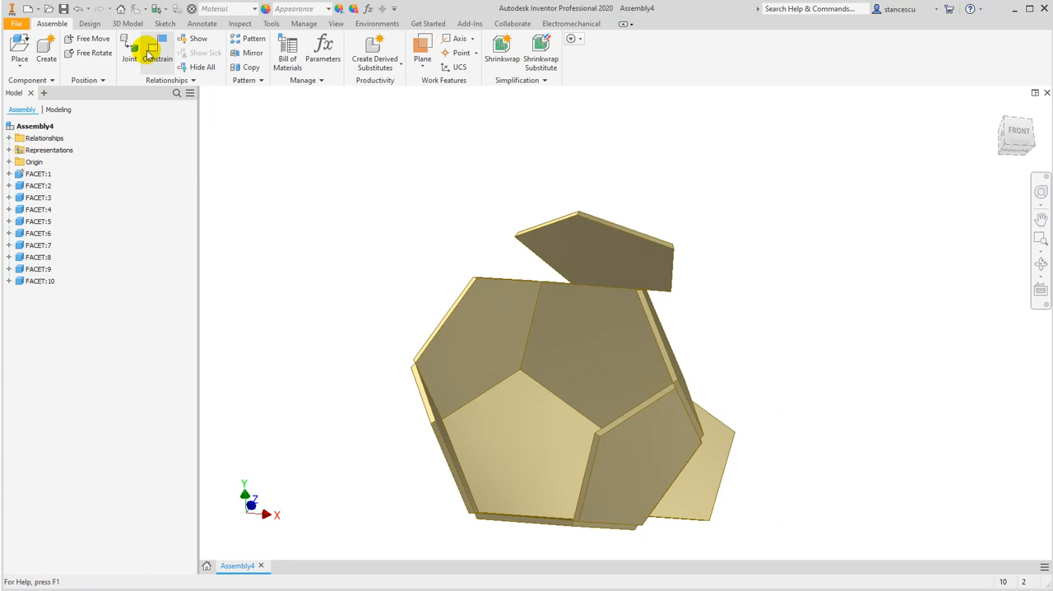
Mate the ninth facet's adjoining edge to the neighbouring side facet's free edge with the opposed solution and a 0 mm offset
left_click(149, 54)
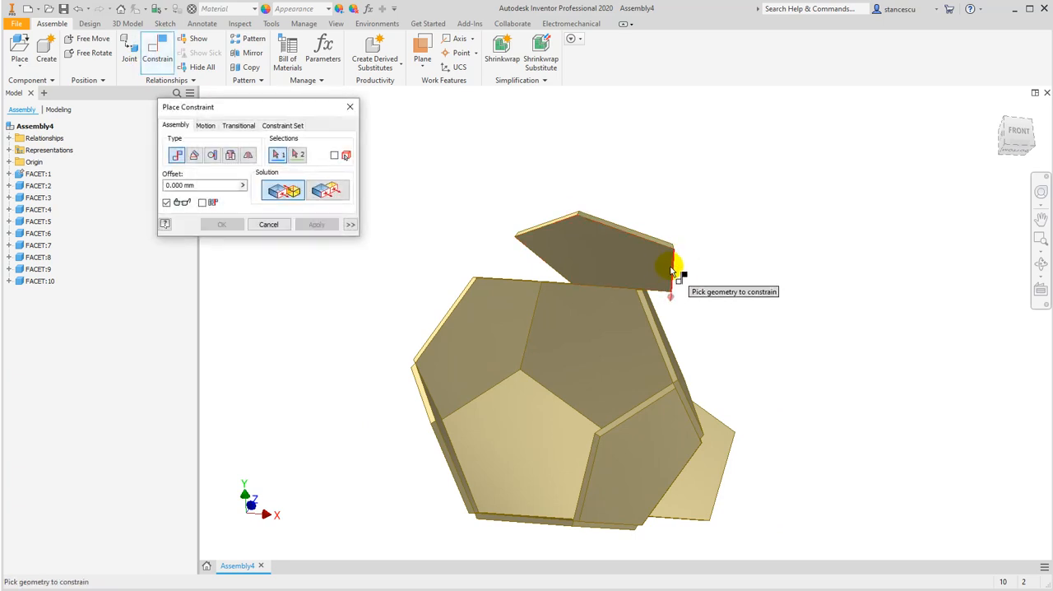
left_click(670, 272)
mouse_move(747, 337)
middle_mouse_down("shift")
mouse_move(756, 335)
mouse_move(736, 334)
mouse_move(748, 348)
mouse_move(761, 341)
middle_mouse_up("shift")
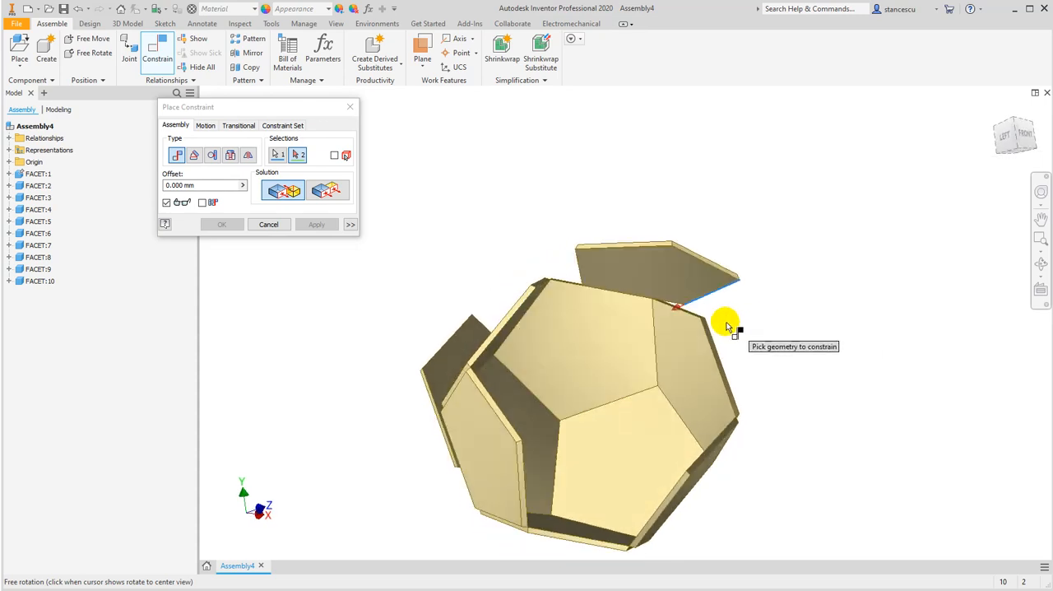
scroll(686, 305, "up", 5)
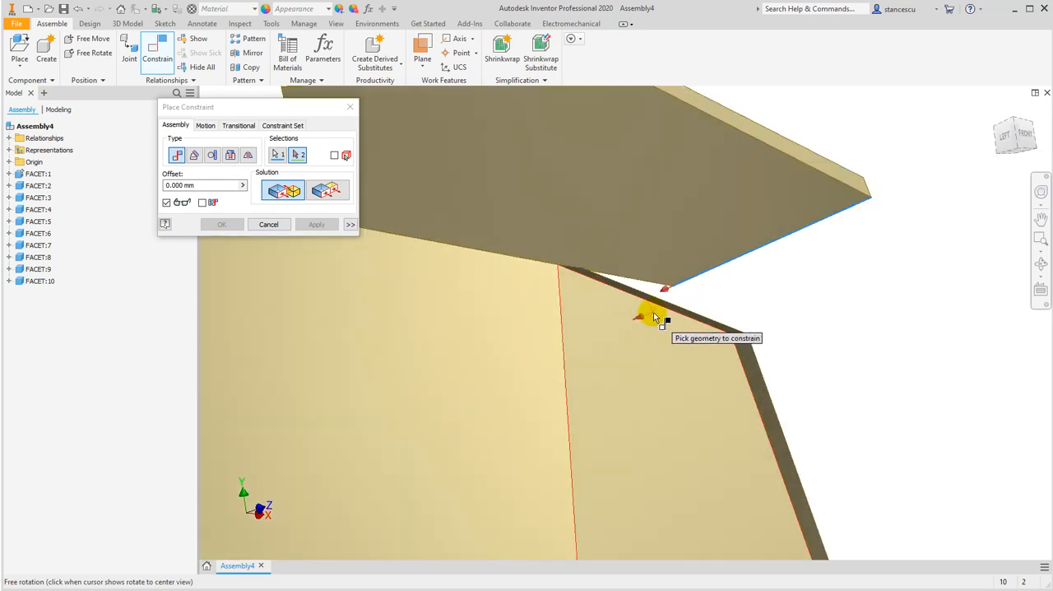
left_click(662, 303)
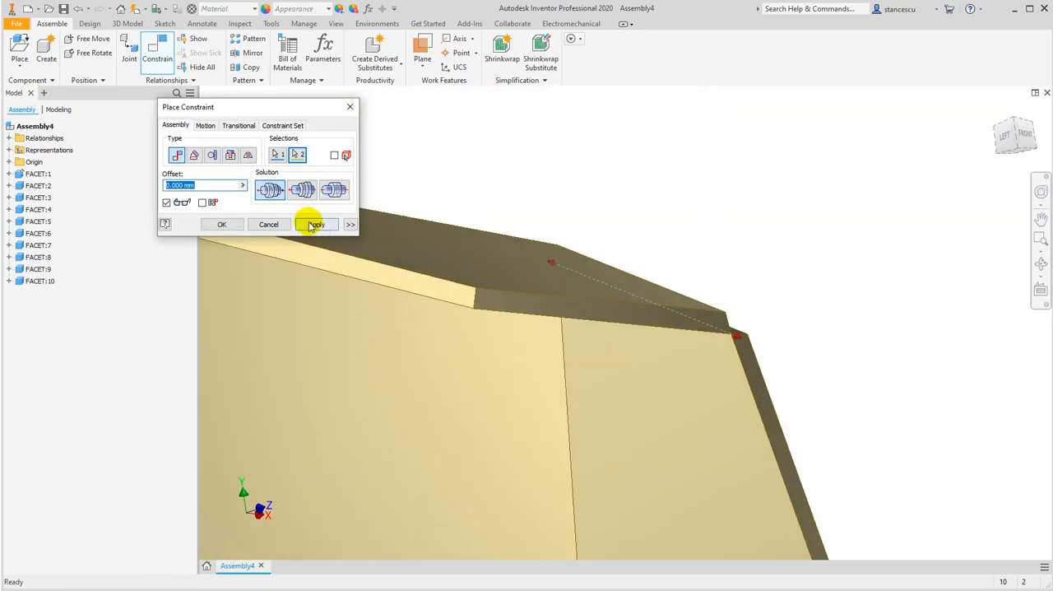
left_click(316, 225)
Mate an edge of the loose tenth facet to a free rim edge of the shell's opening, opposed solution, 0 mm offset
scroll(437, 336, "down", 5)
middle_click_drag(595, 348, 561, 374, "shift")
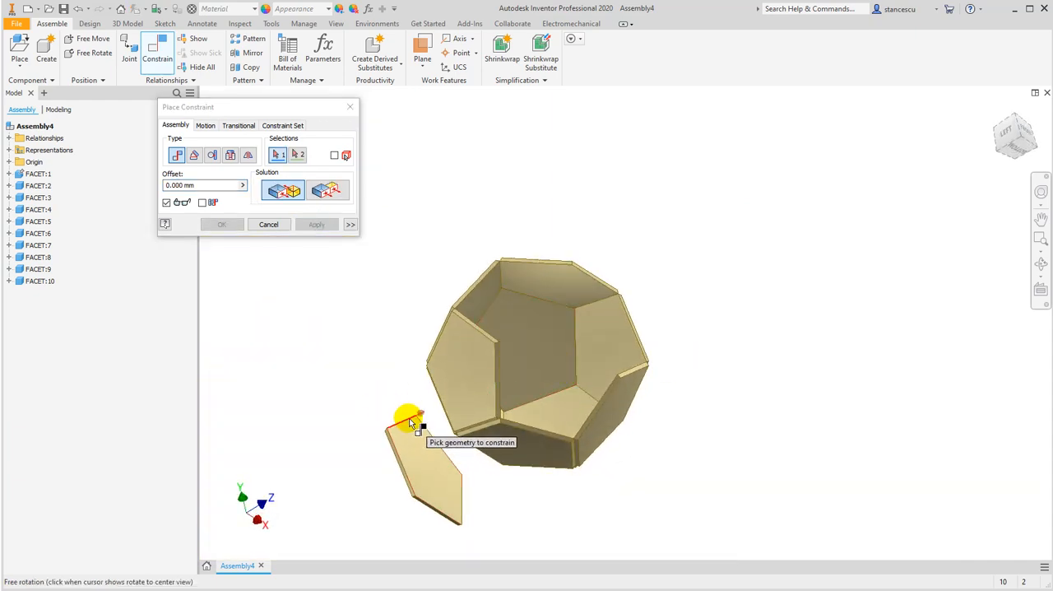
left_click(490, 271)
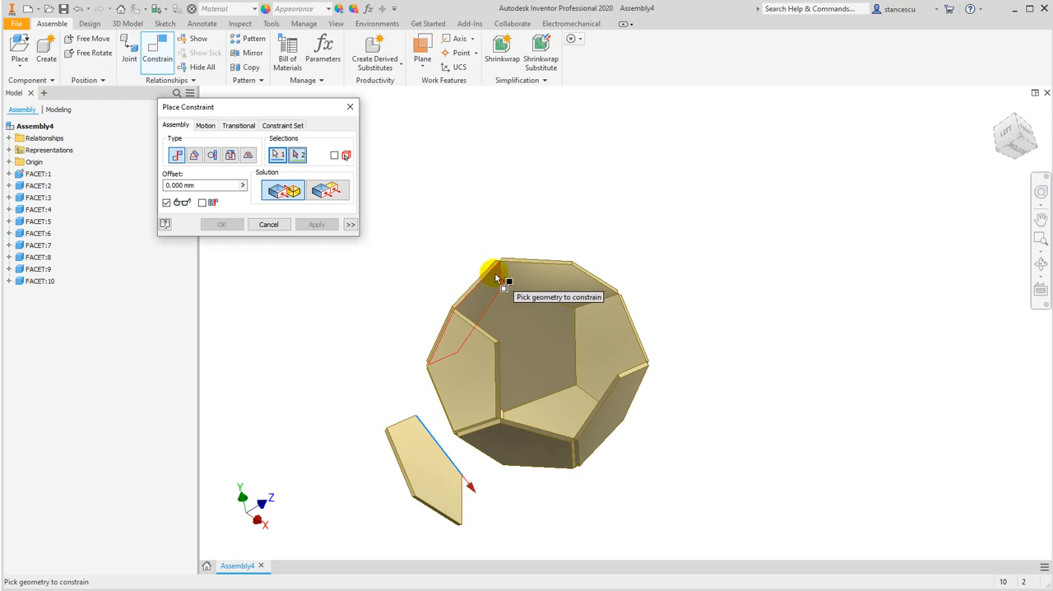
left_click(430, 294)
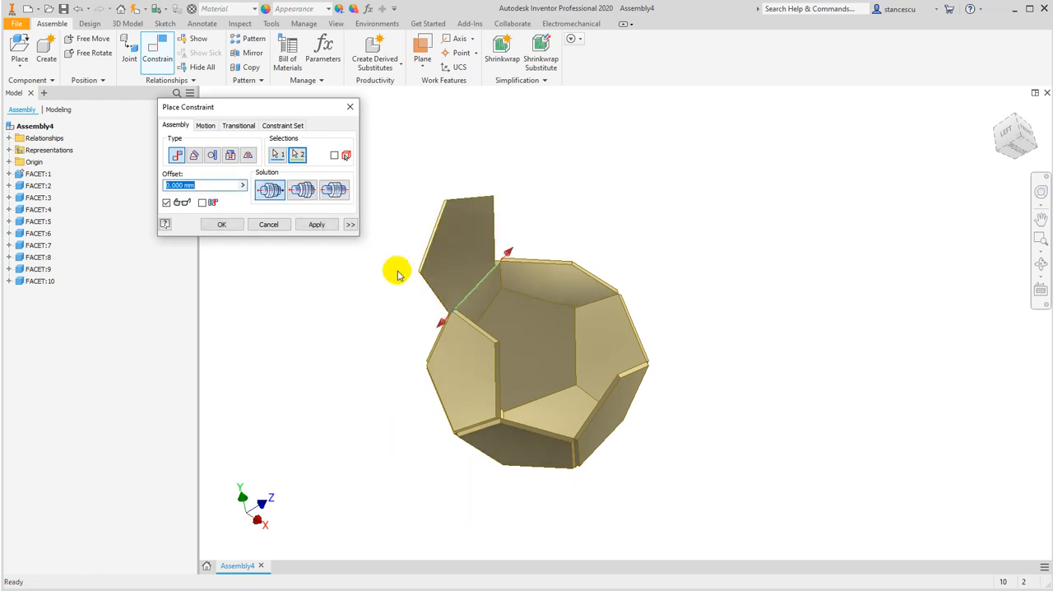
middle_click_drag(398, 298, 456, 285, "shift")
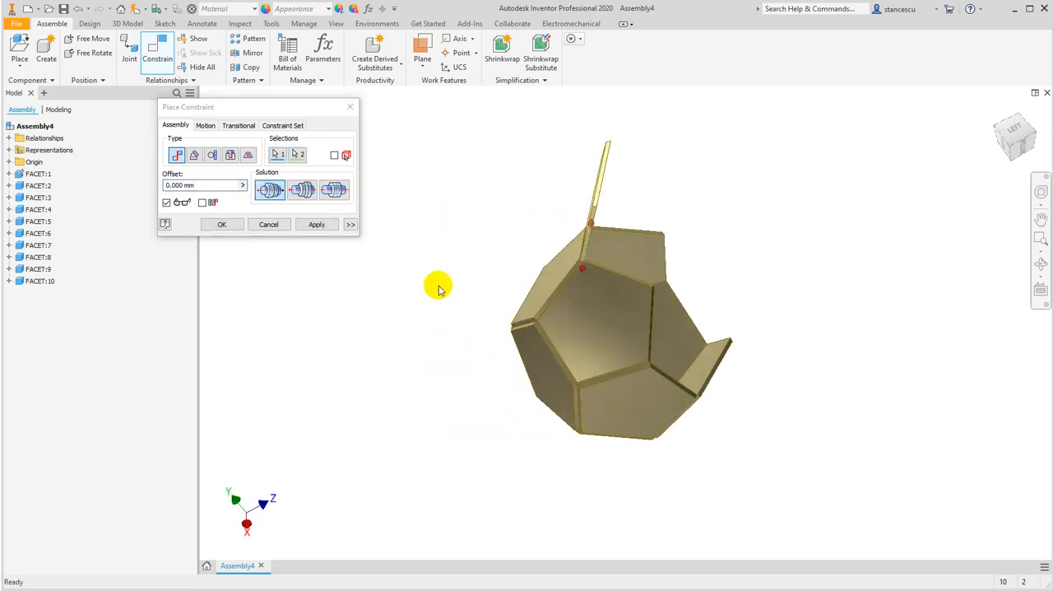
left_click(309, 230)
left_click(267, 224)
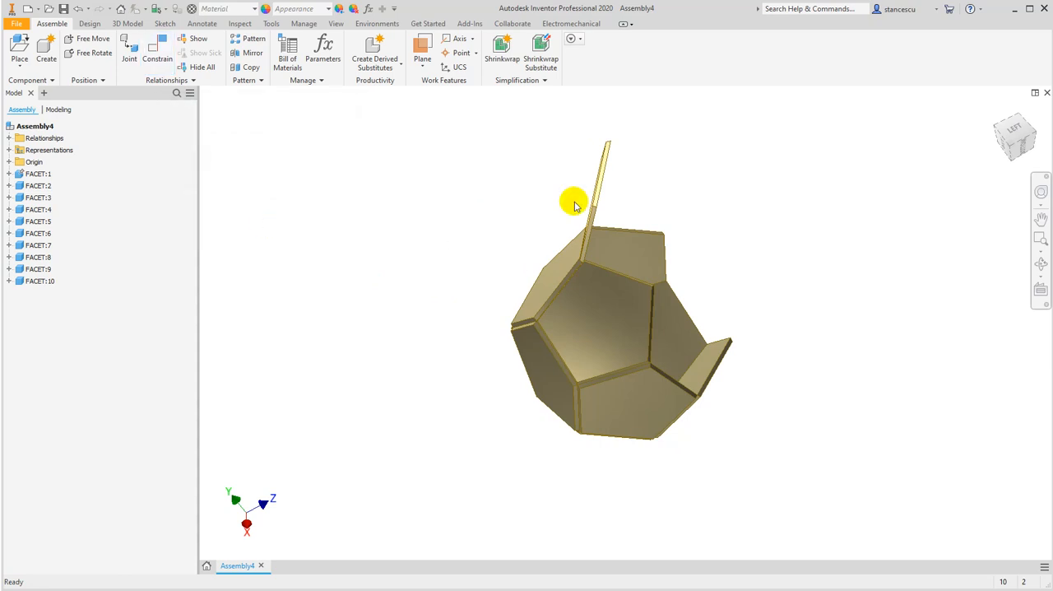
Swing the tenth facet inward and mate its adjoining edge to the neighbouring facet's free edge, opposed solution, 0 mm offset
left_click_drag(595, 197, 634, 220)
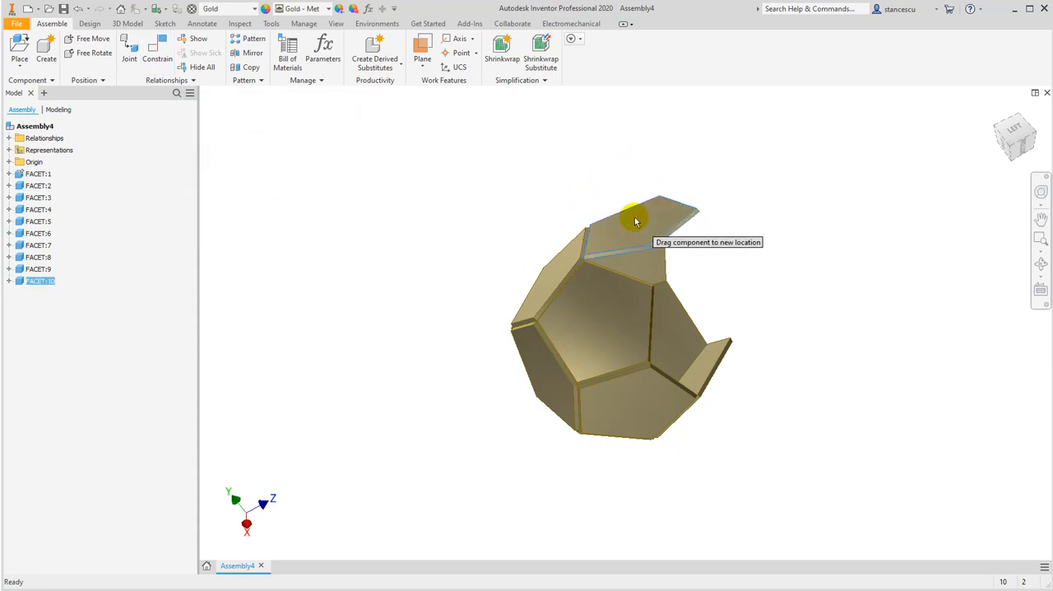
middle_click_drag(515, 299, 468, 278, "shift")
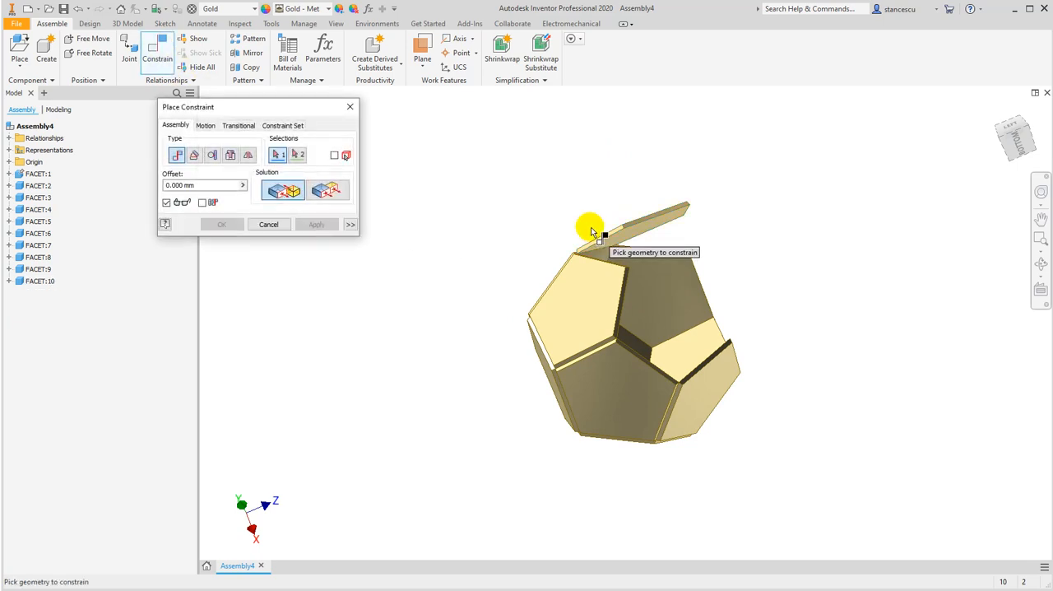
scroll(576, 230, "up", 5)
left_click(673, 224)
middle_click_drag(689, 282, 658, 353, "shift")
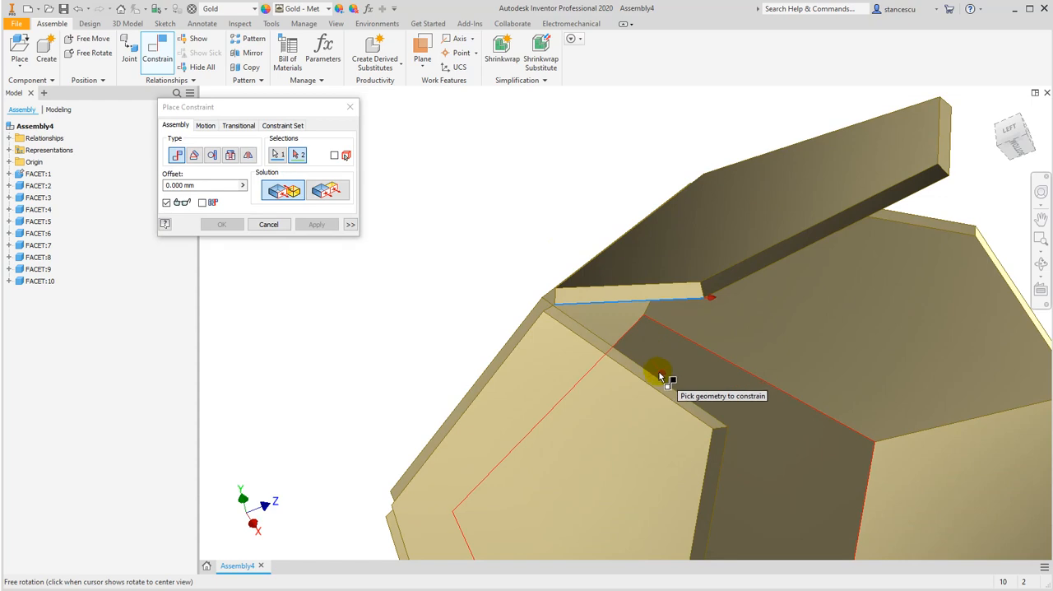
left_click(665, 380)
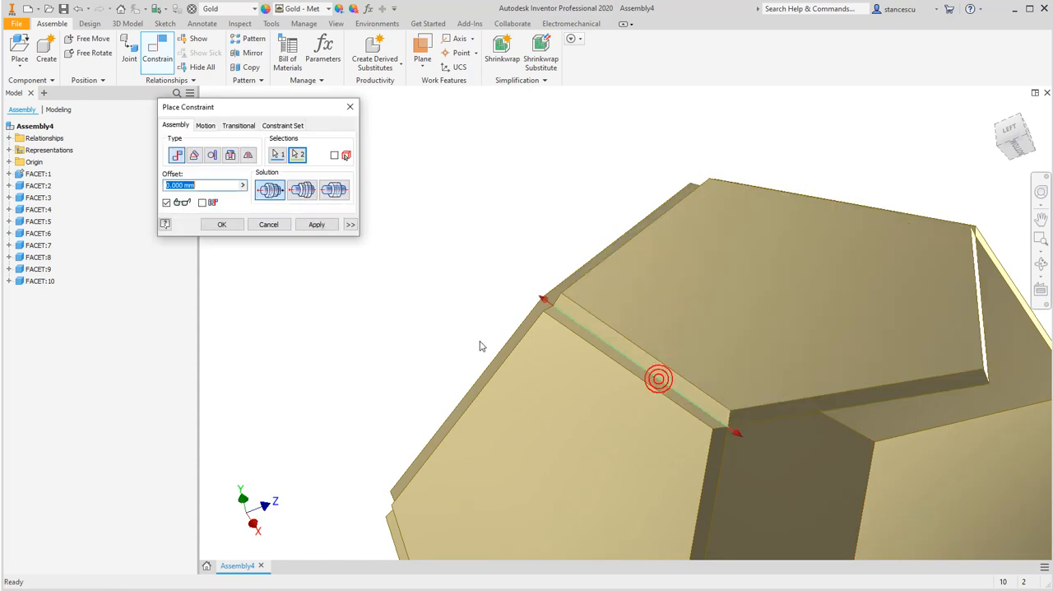
left_click(306, 226)
left_click(271, 227)
Place two more copies of FACET.ipt in the empty space beside the shell
scroll(461, 395, "down", 3)
middle_click_drag(509, 429, 469, 372, "shift")
middle_click_drag(403, 298, 436, 329, "shift")
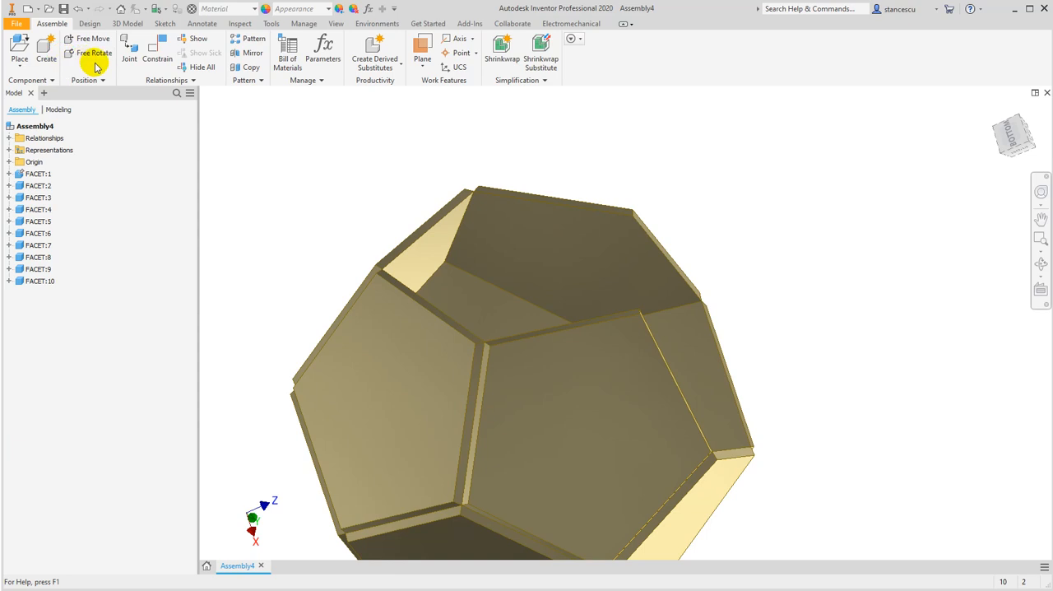
left_click(18, 48)
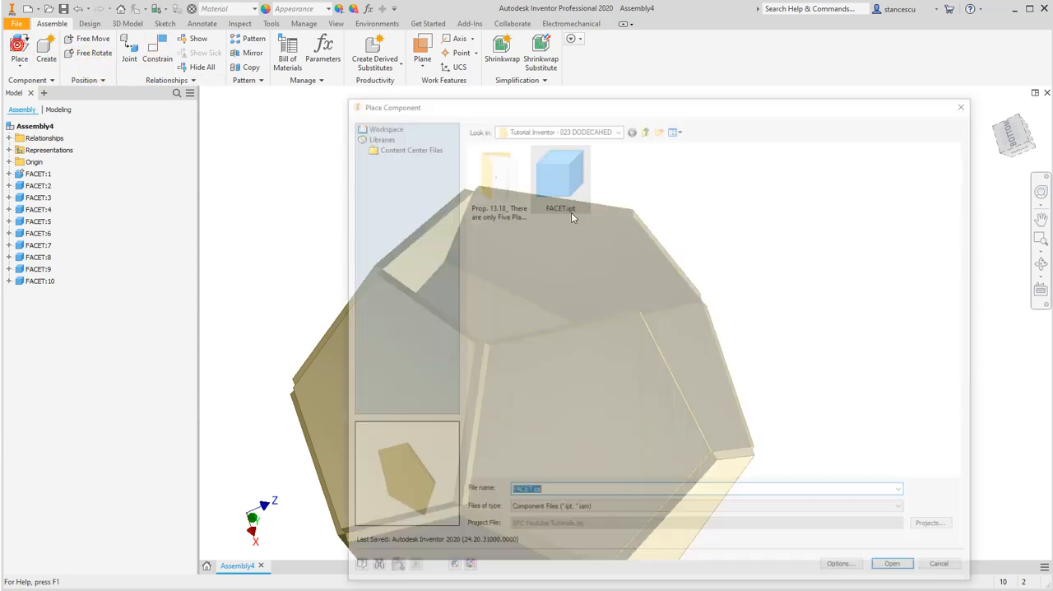
double_click(563, 180)
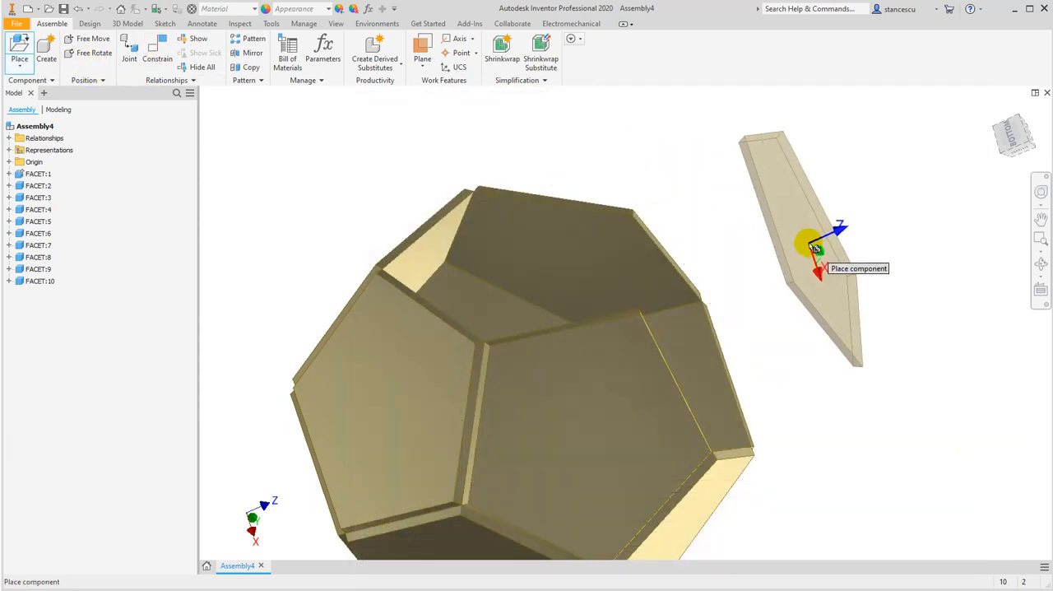
left_click(806, 230)
left_click(918, 352)
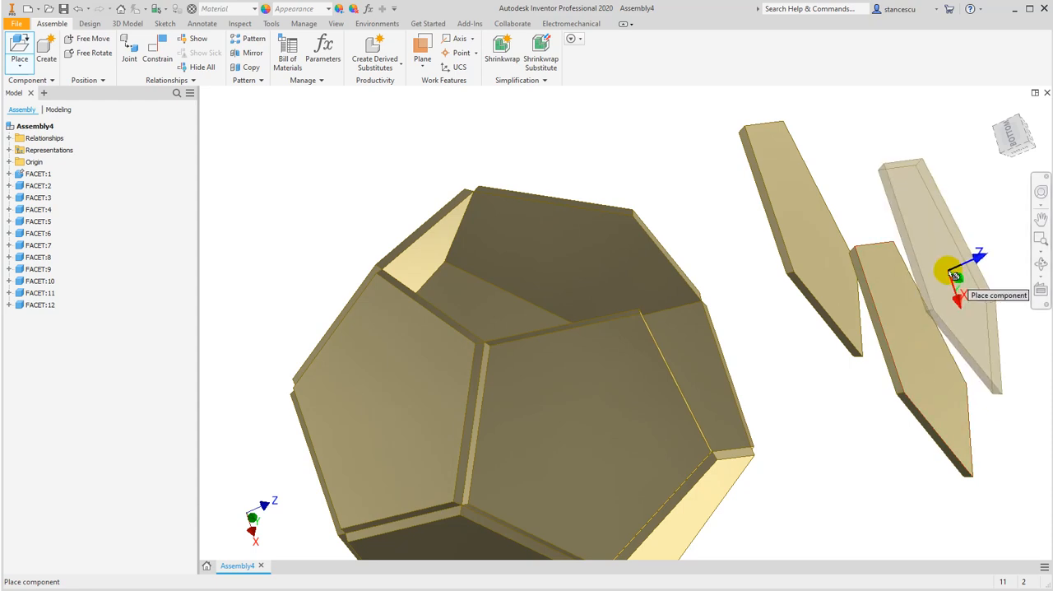
key("Escape")
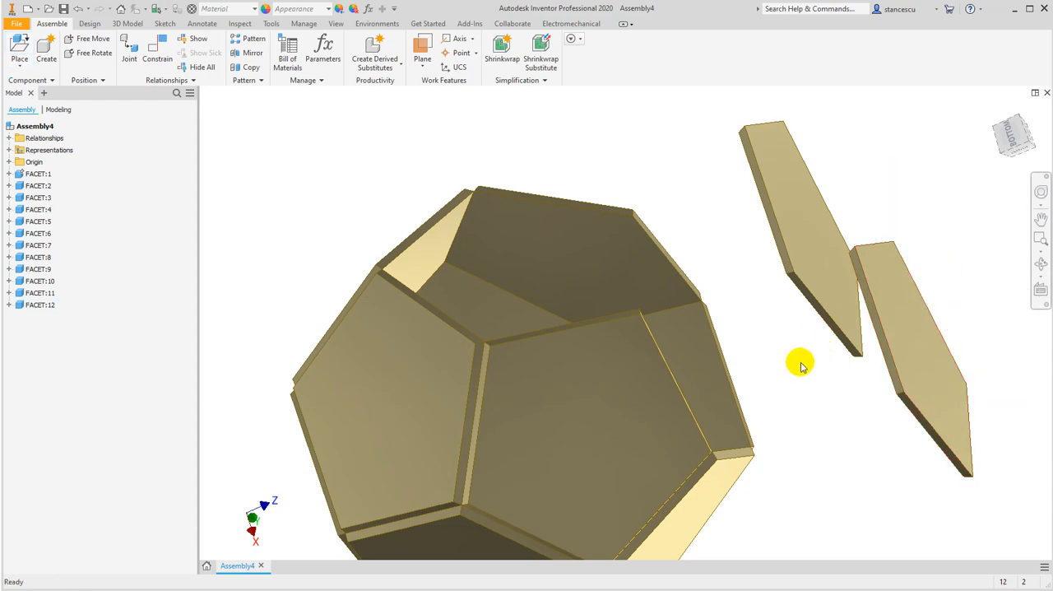
Mate a long edge of the eleventh facet to the nearest free rim edge of the shell, opposed solution, 0 mm offset
key("c")
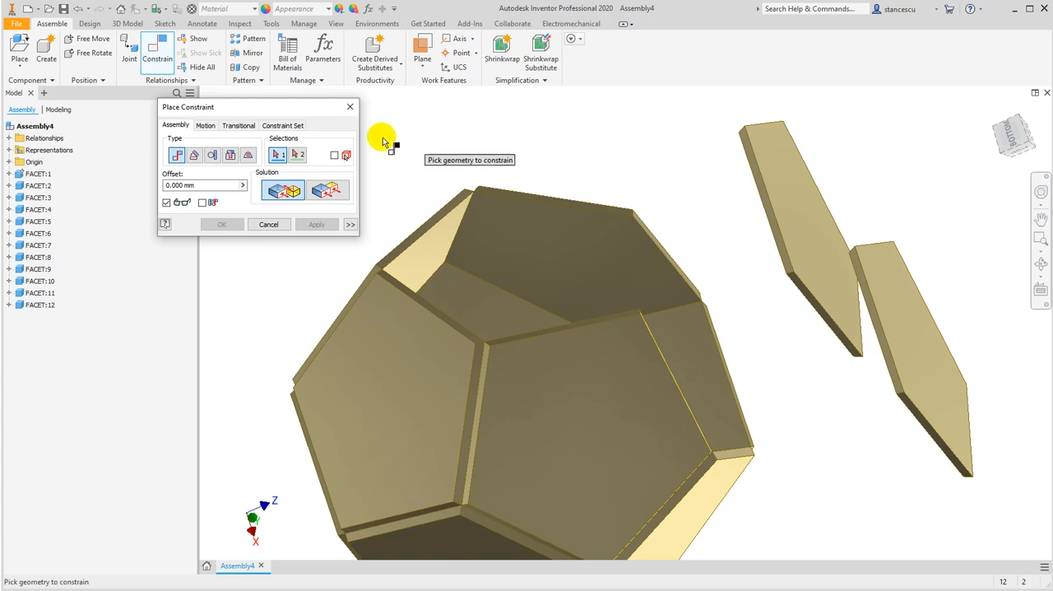
left_click_drag(260, 105, 208, 128)
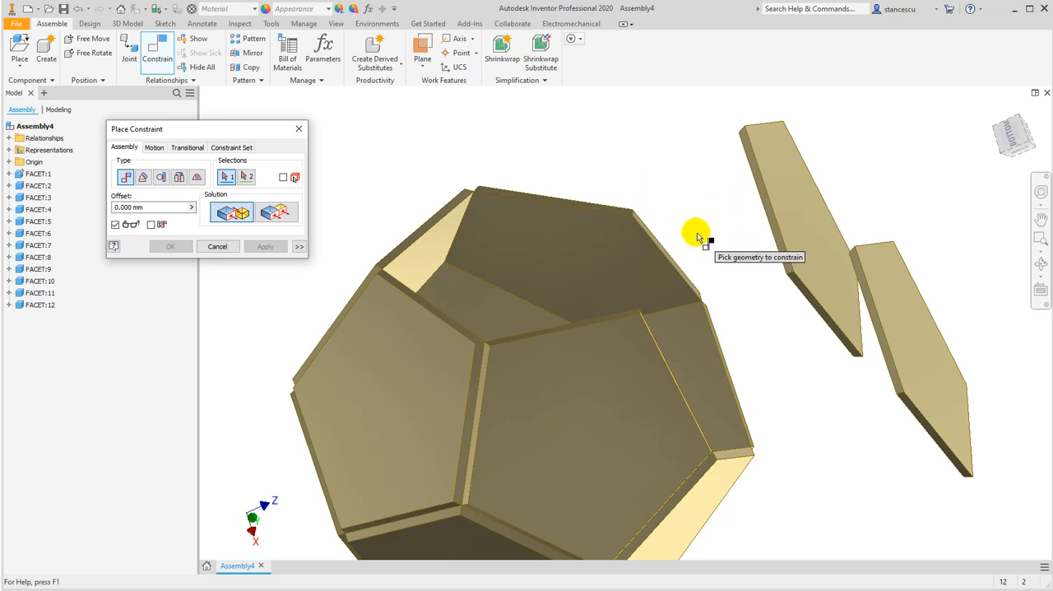
mouse_move(734, 205)
middle_mouse_down("shift")
mouse_move(757, 199)
mouse_move(743, 211)
middle_mouse_up("shift")
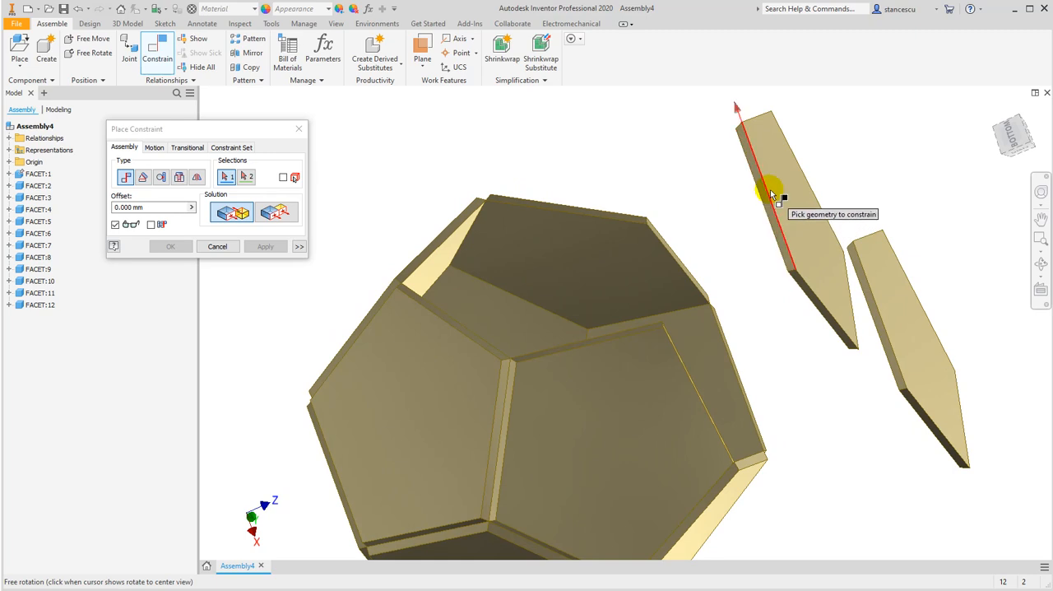
left_click(772, 198)
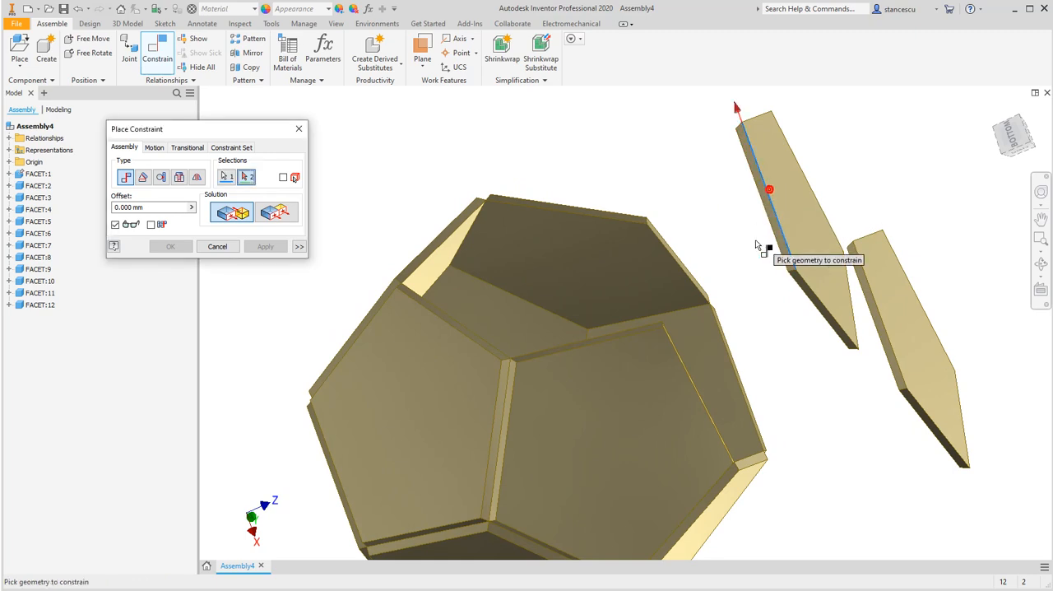
left_click(738, 375)
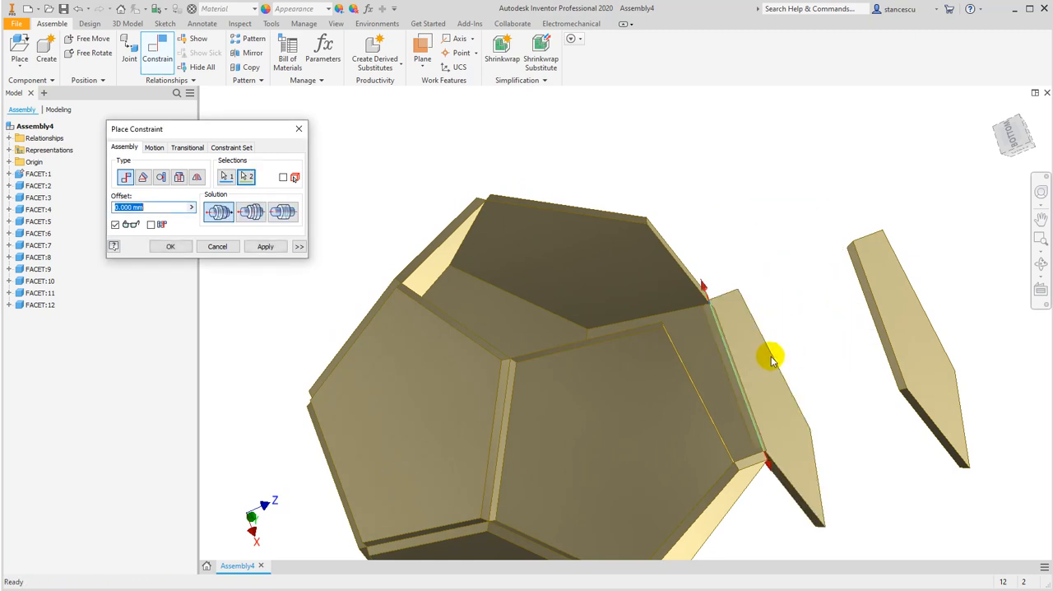
left_click(262, 247)
middle_click_drag(825, 455, 776, 413, "shift")
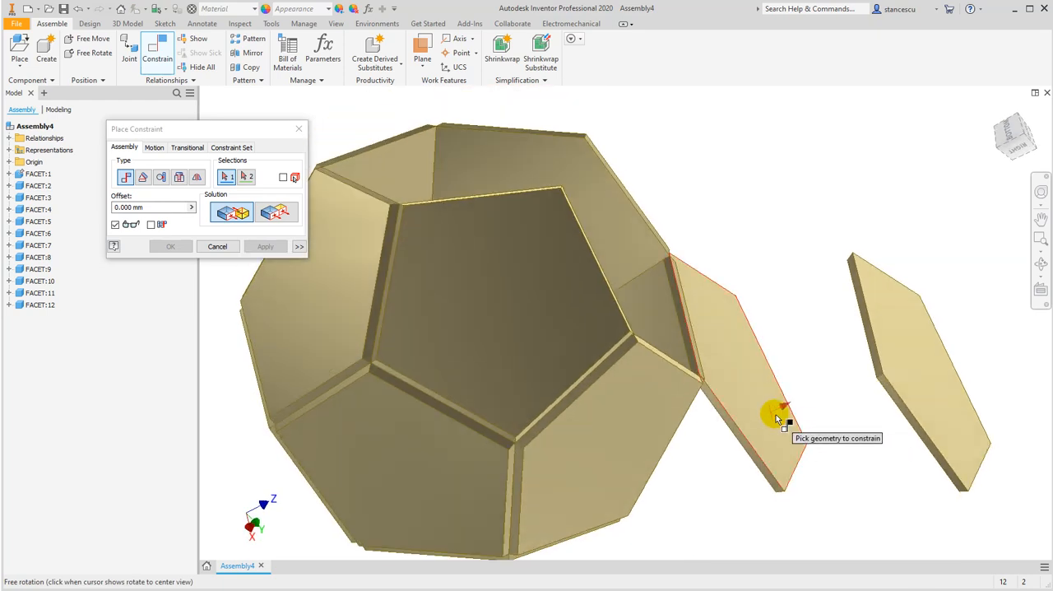
left_click(230, 249)
Swing the eleventh facet up toward the shell and mate its adjoining edge to the lower neighbour's free edge, opposed, 0 mm offset
left_click_drag(793, 437, 758, 141)
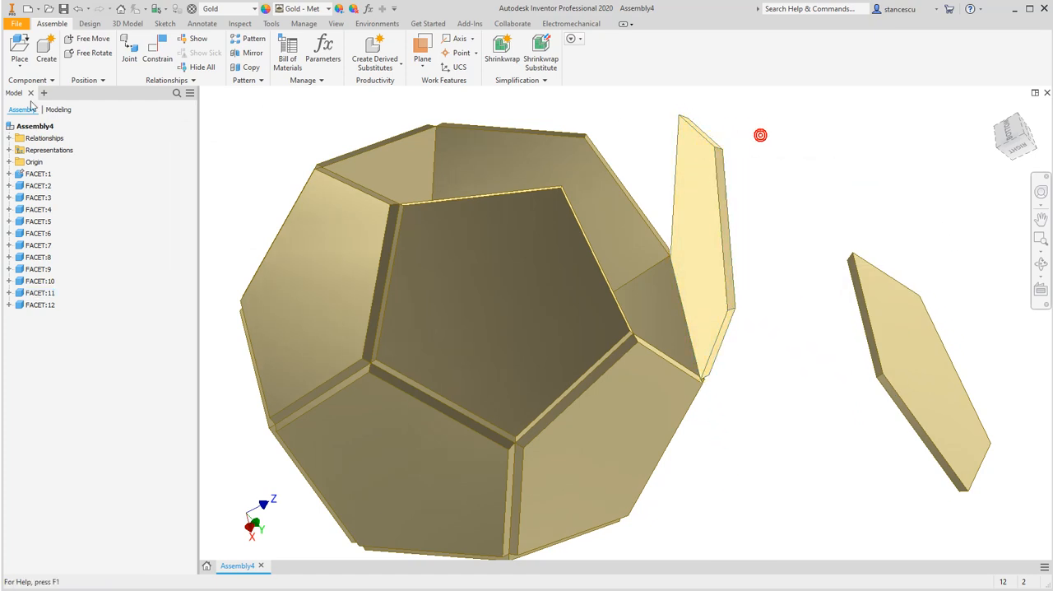
left_click(158, 48)
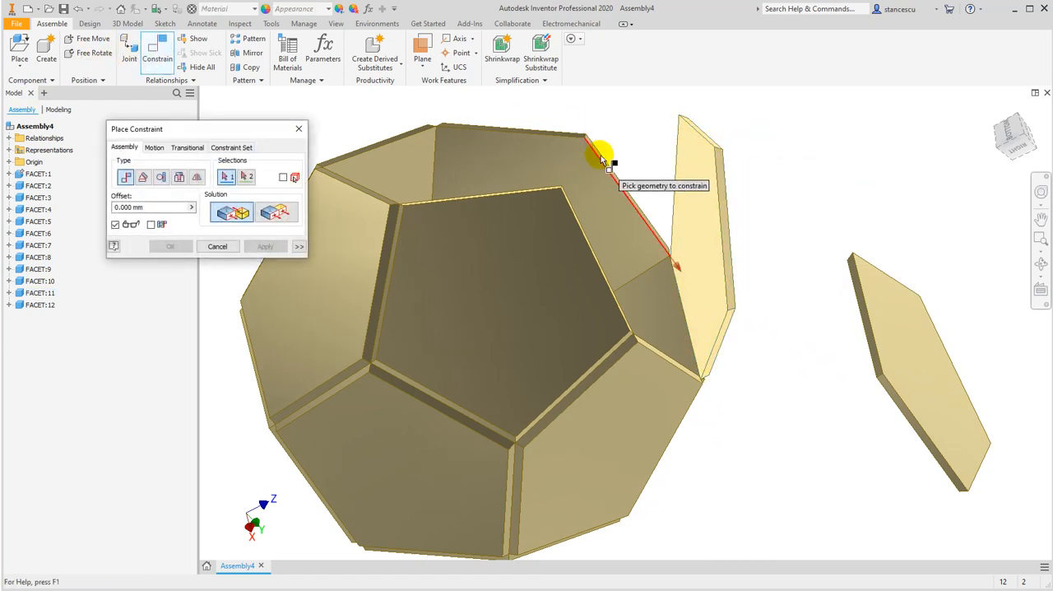
left_click(722, 329)
left_click(675, 356)
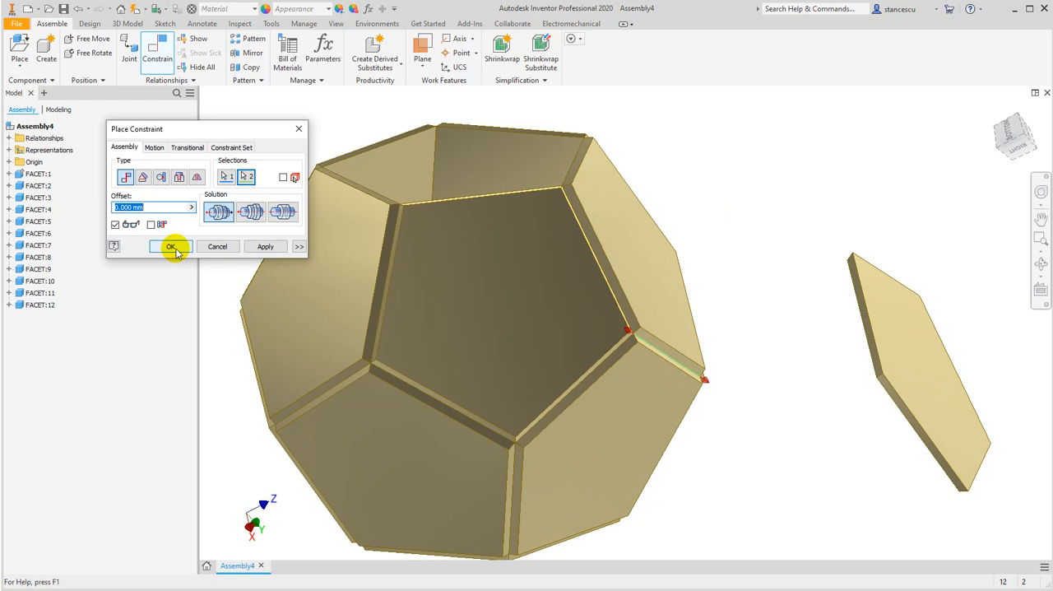
left_click(255, 249)
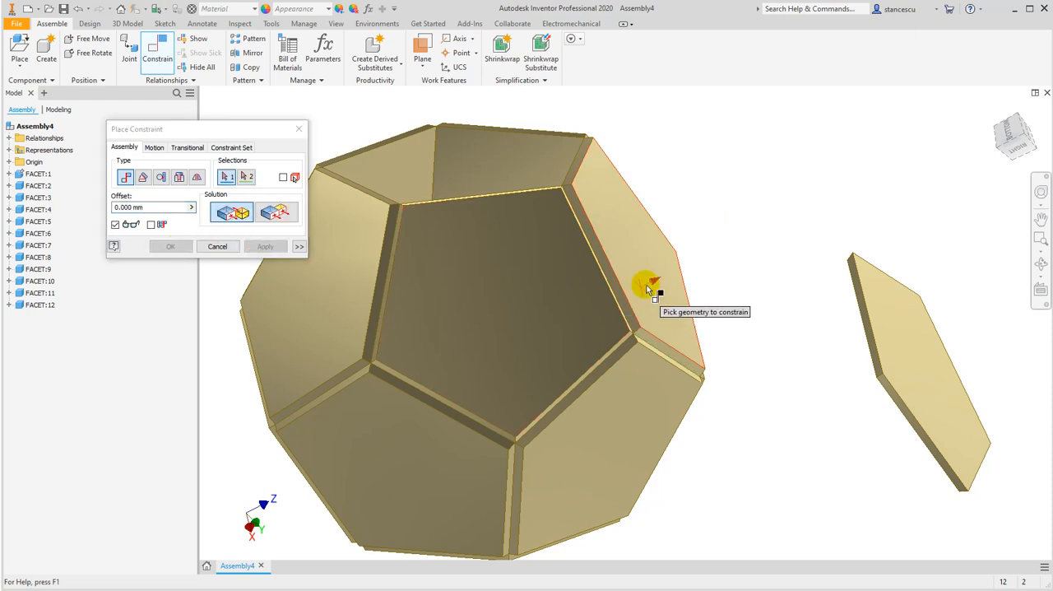
Mate a long edge of the twelfth facet to the remaining opening's rim edge, aligned solution, 0 mm offset, and swing the facet outward
middle_click_drag(861, 399, 884, 367, "shift")
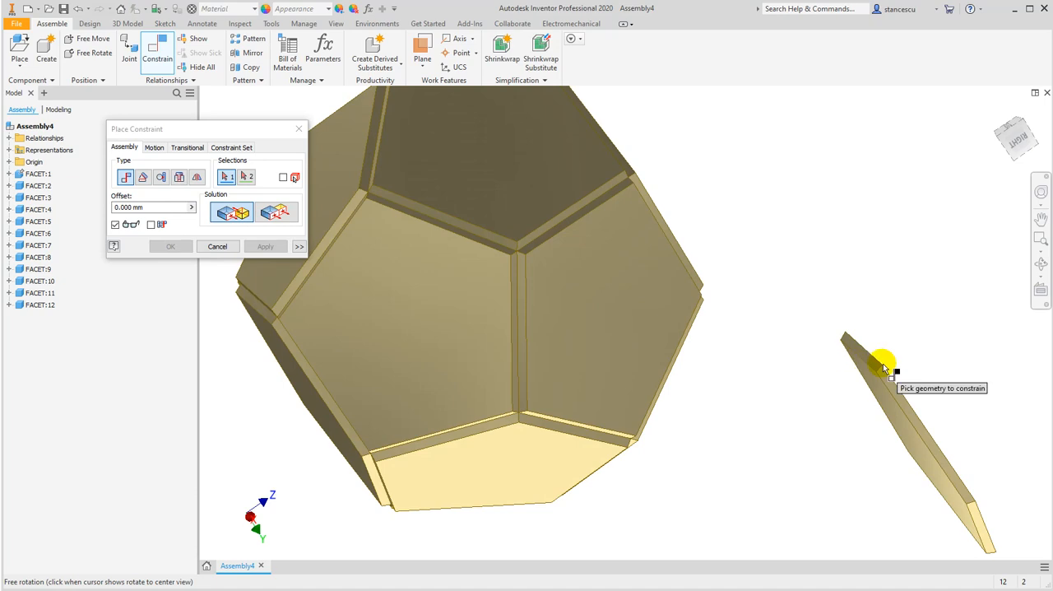
left_click(919, 415)
middle_click_drag(777, 249, 795, 329)
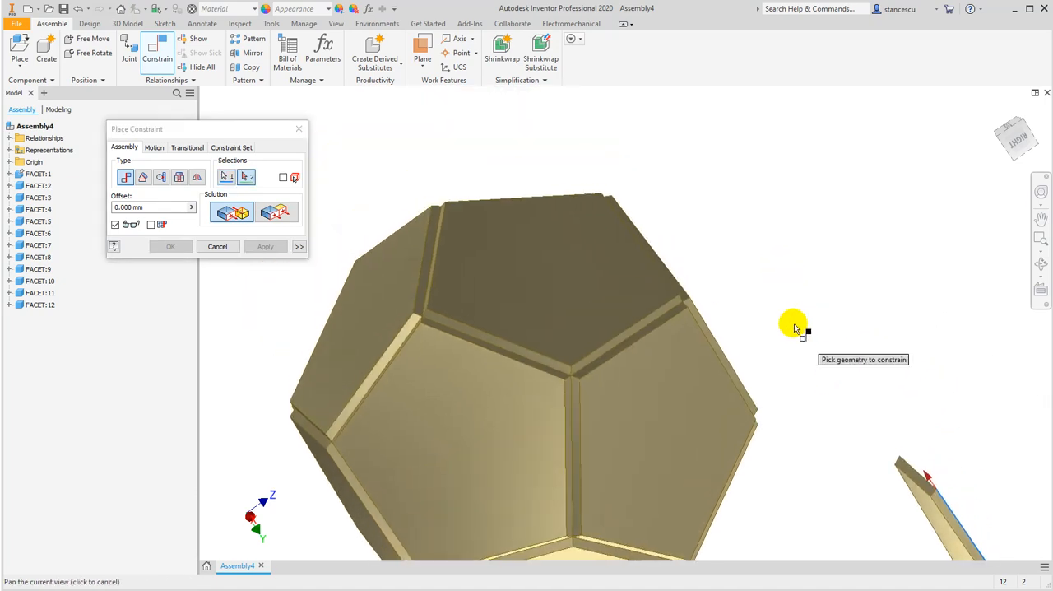
middle_click_drag(686, 211, 653, 265, "shift")
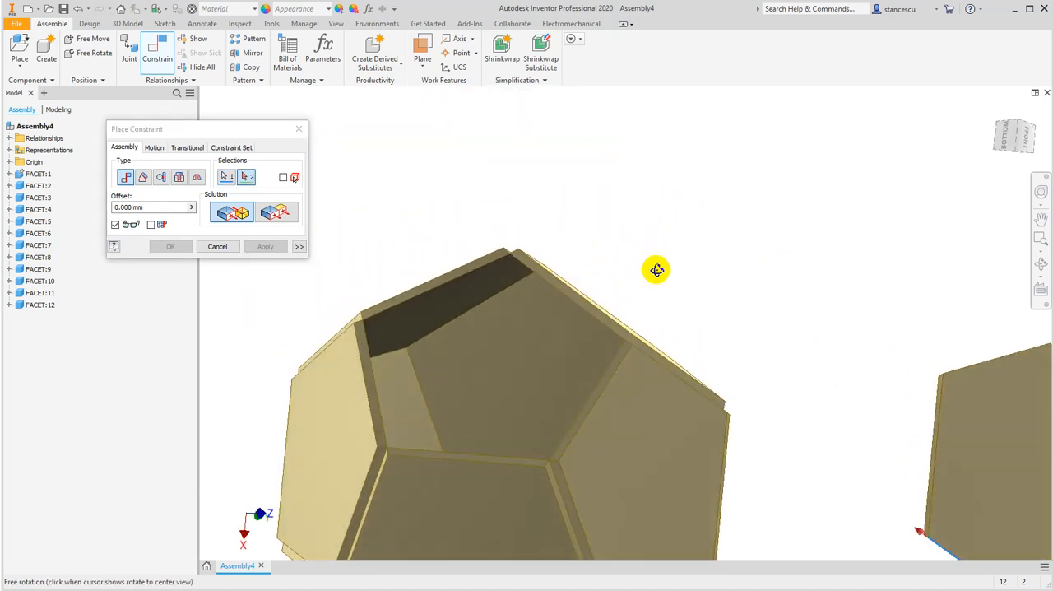
left_click(369, 371)
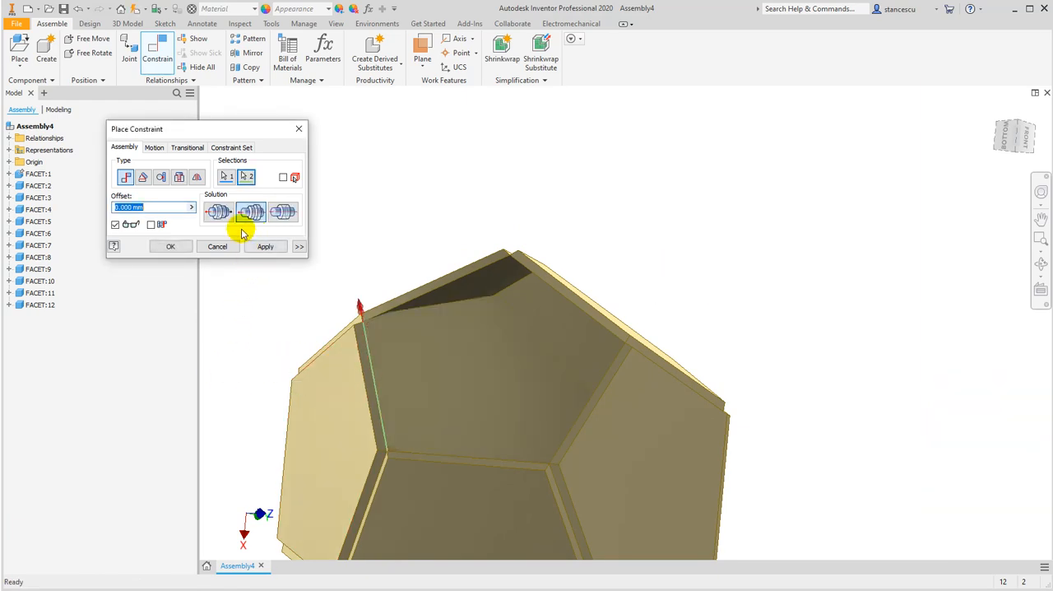
left_click(269, 249)
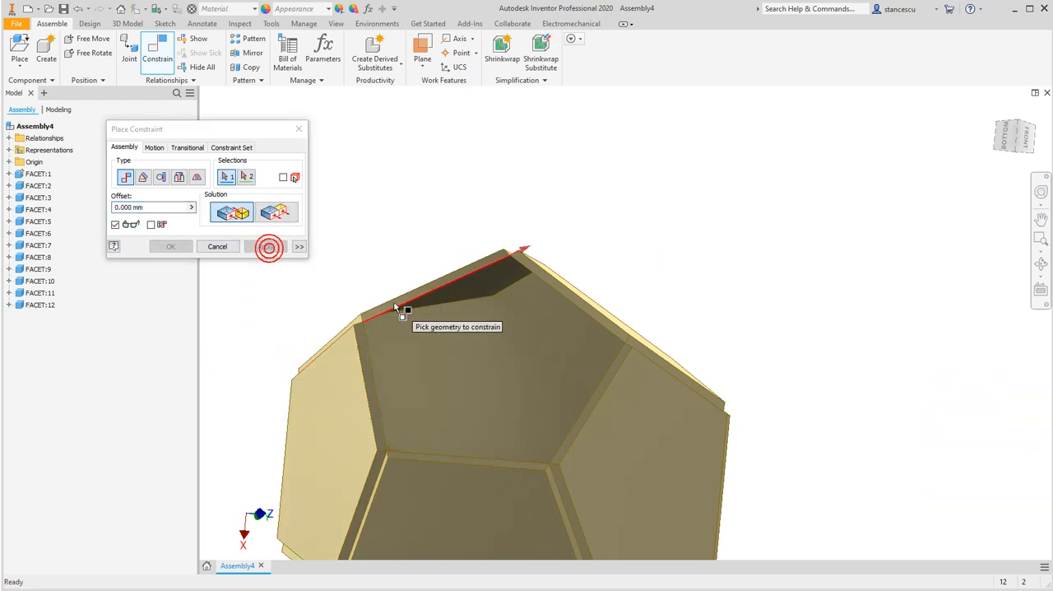
left_click(199, 247)
mouse_move(514, 364)
left_mouse_down()
mouse_move(529, 320)
mouse_move(425, 219)
mouse_move(446, 227)
left_mouse_up()
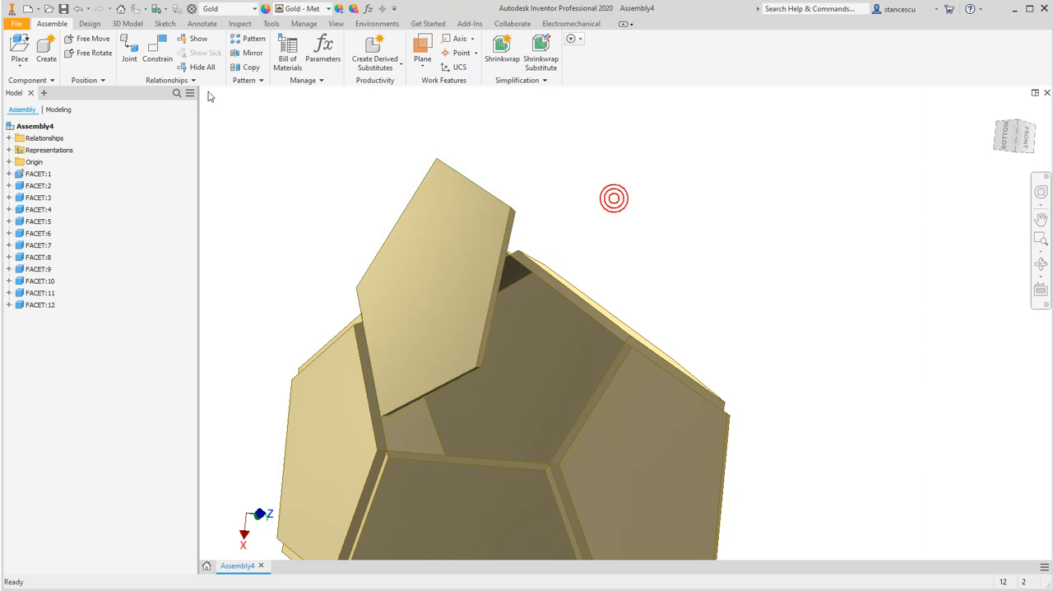
left_click(157, 49)
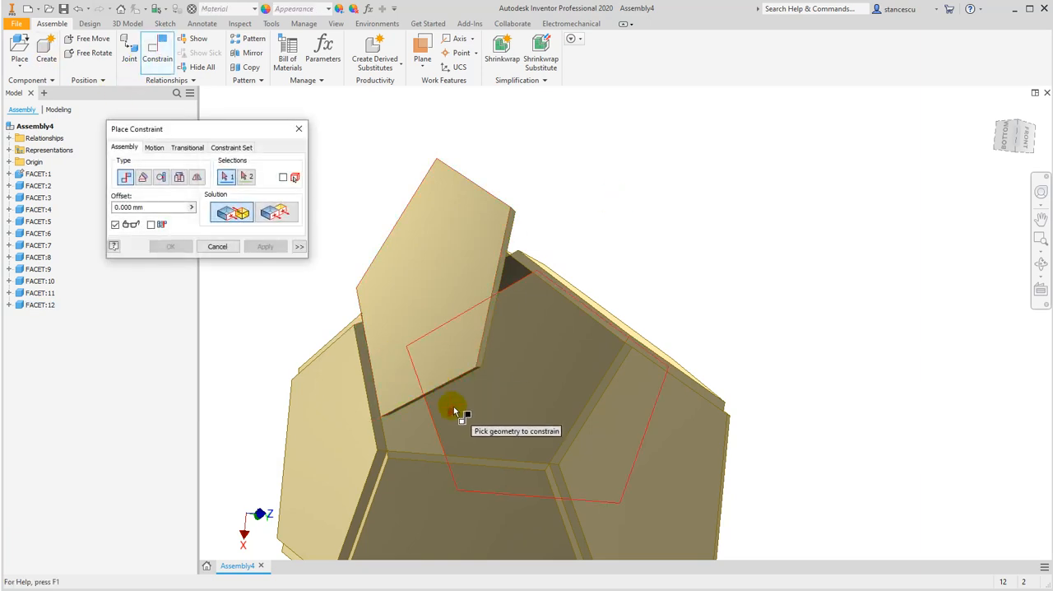
scroll(452, 393, "down", 3)
middle_click_drag(499, 379, 455, 357, "shift")
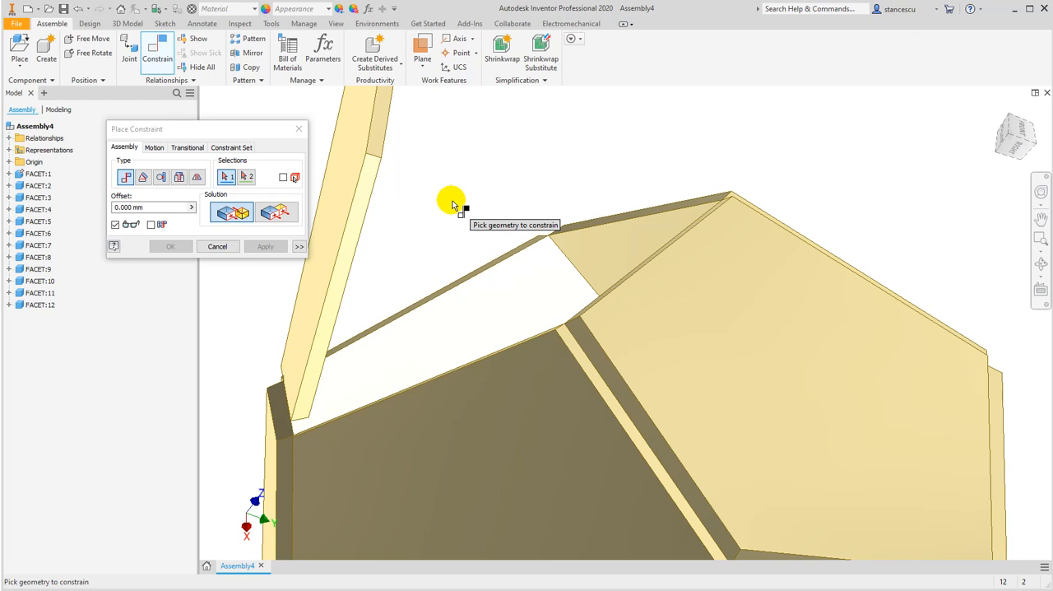
left_click(217, 247)
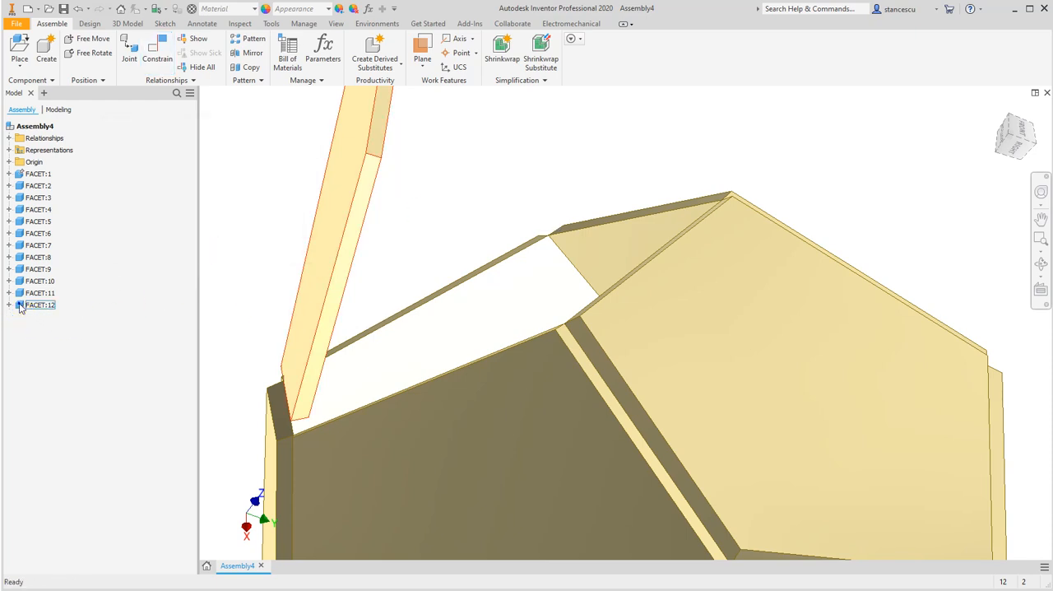
Edit the mate under FACET:12 to use the opposed solution, keeping the 0 mm offset
right_click(21, 306)
left_click(222, 228)
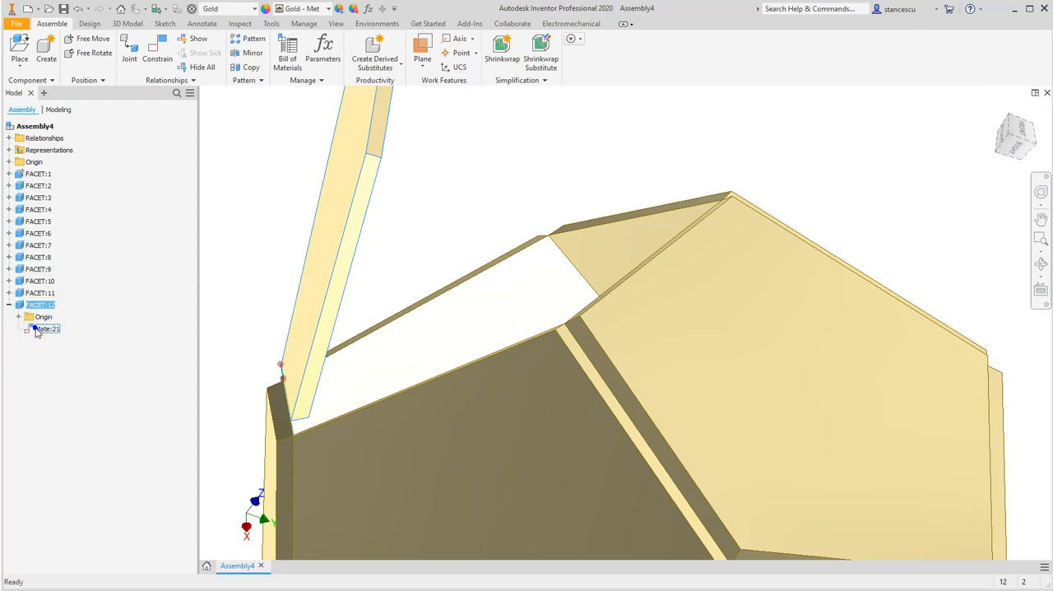
right_click(44, 330)
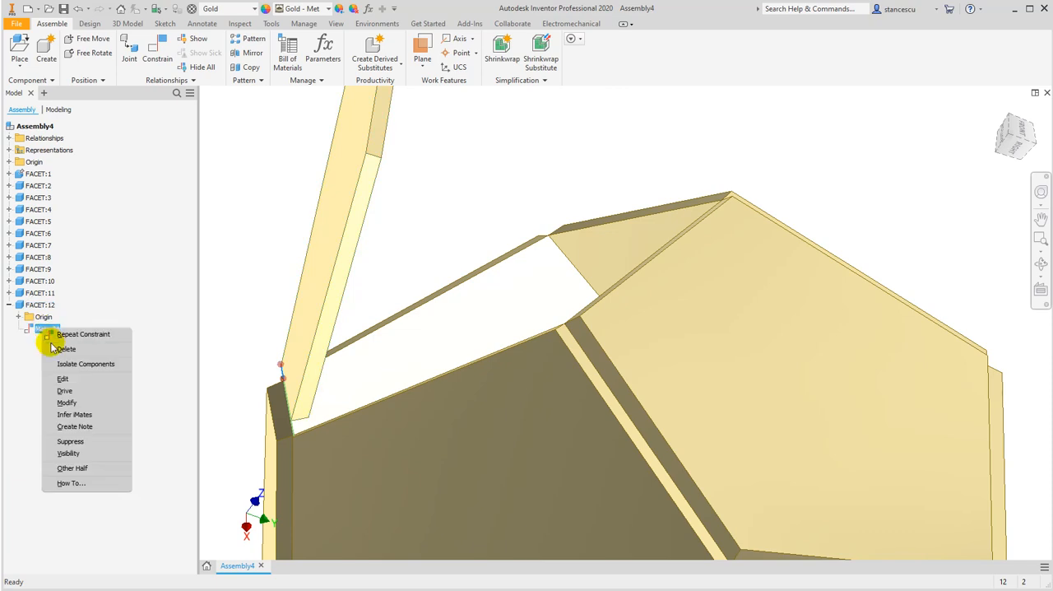
left_click(76, 380)
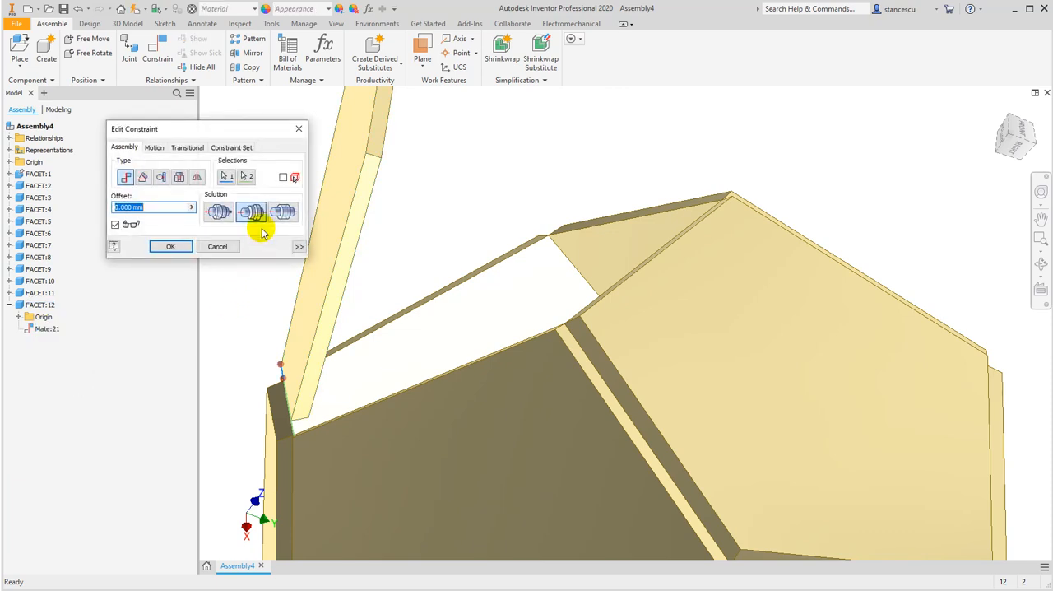
left_click(218, 213)
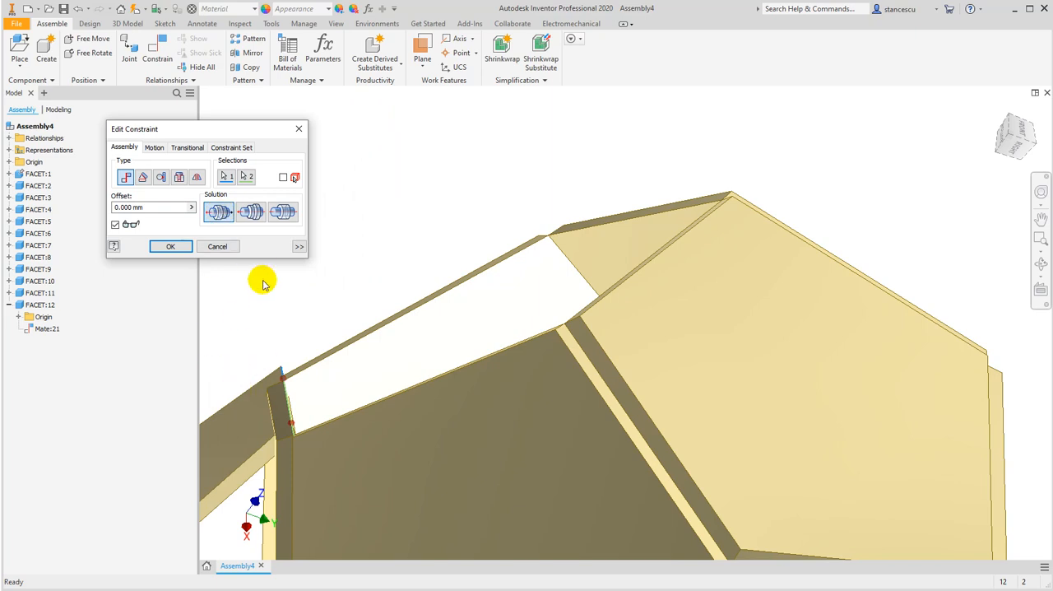
left_click(181, 249)
Swing the twelfth facet over the opening and mate its adjoining edge to the neighbouring rim edge, opposed solution, 0 mm offset
left_click_drag(222, 421, 324, 284)
middle_click_drag(312, 364, 327, 377, "shift")
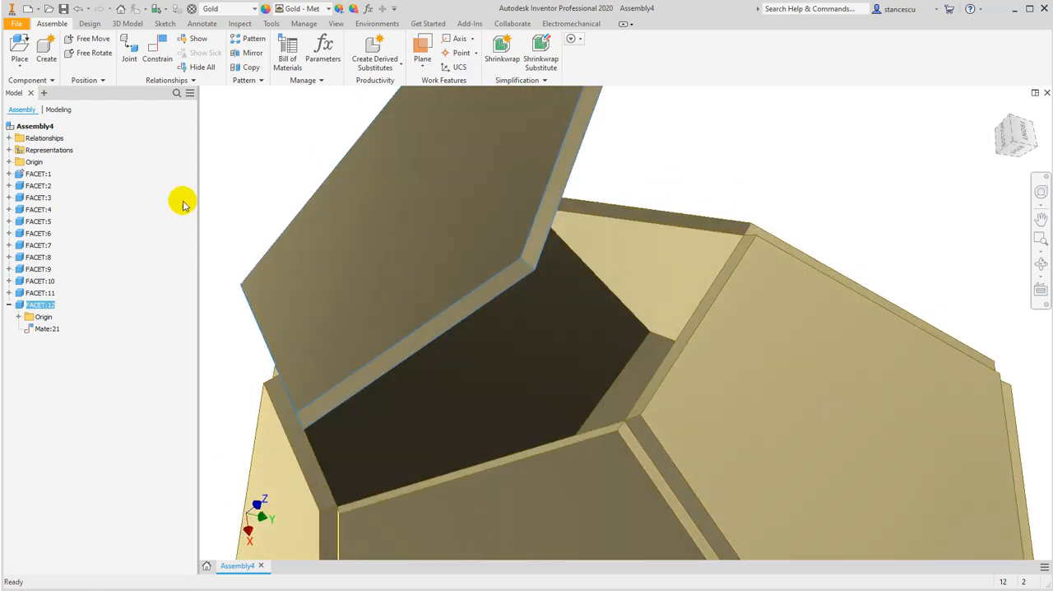
left_click(157, 49)
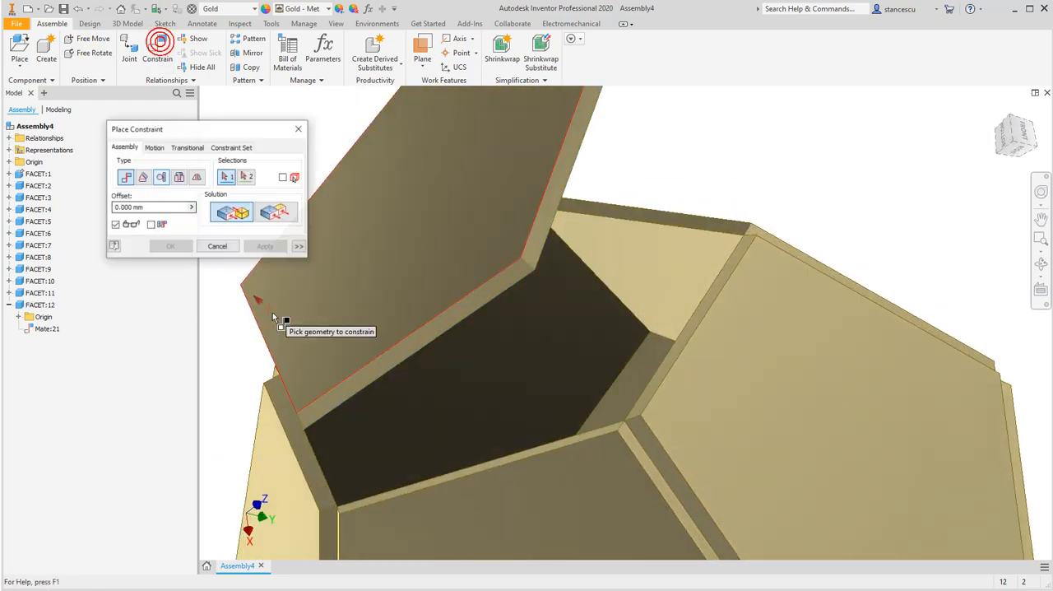
left_click(371, 386)
left_click(437, 482)
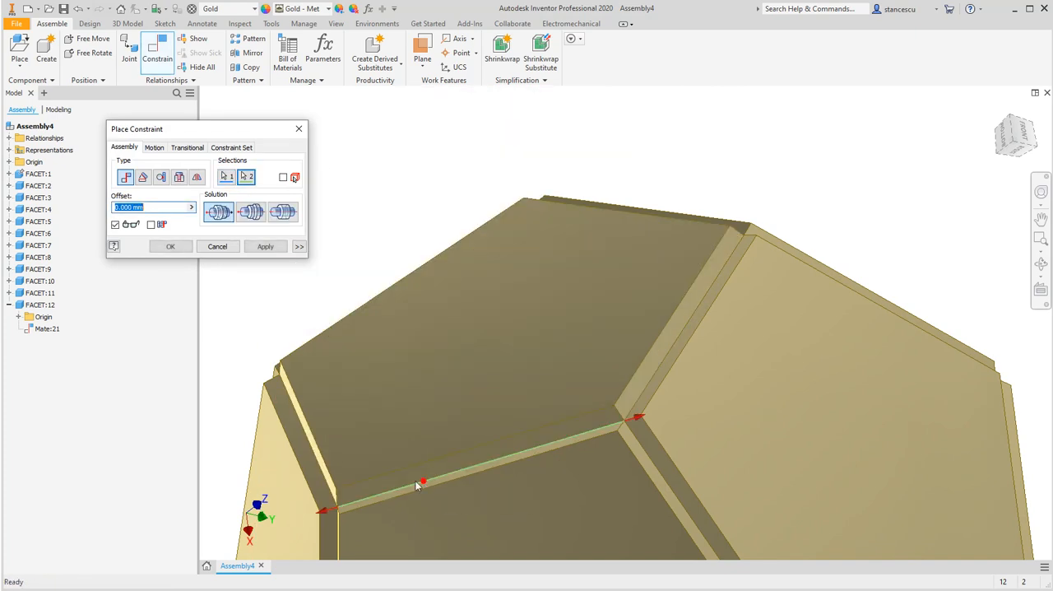
left_click(172, 246)
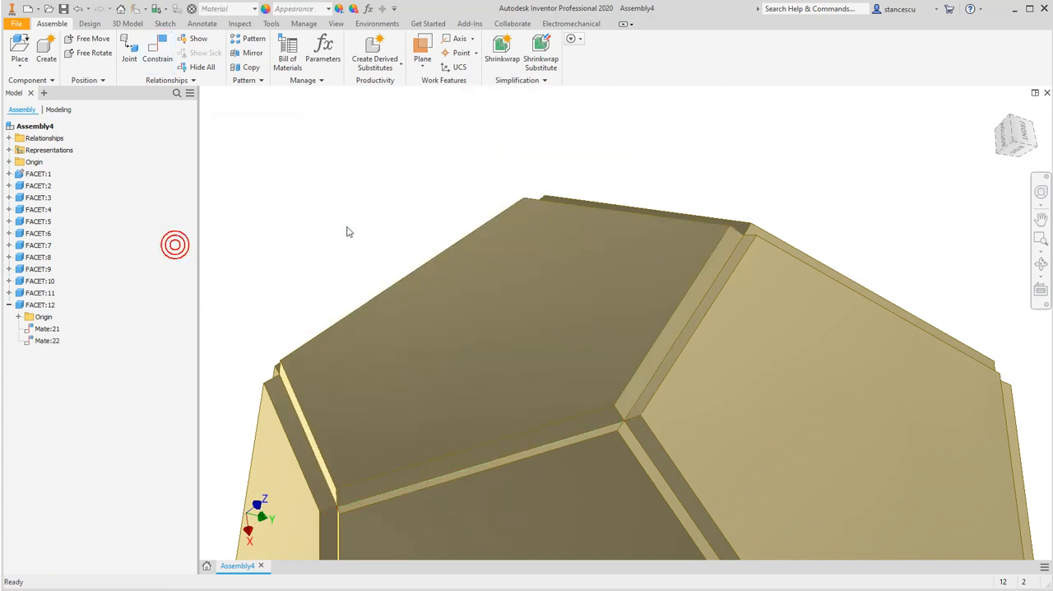
Return to the home view, then update and examine the assembly's physical iProperties
key("F6")
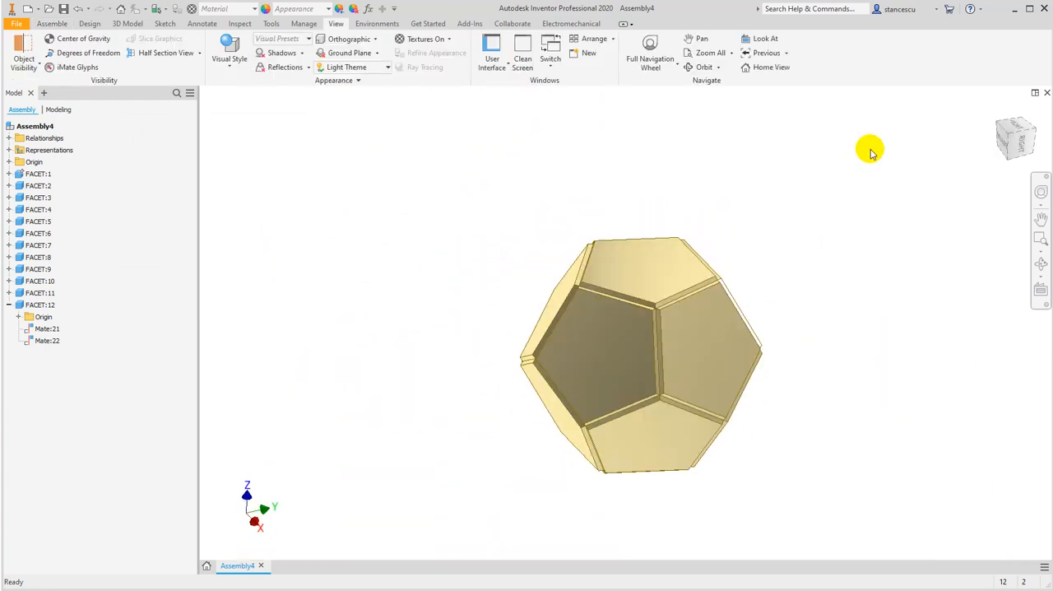
right_click(27, 129)
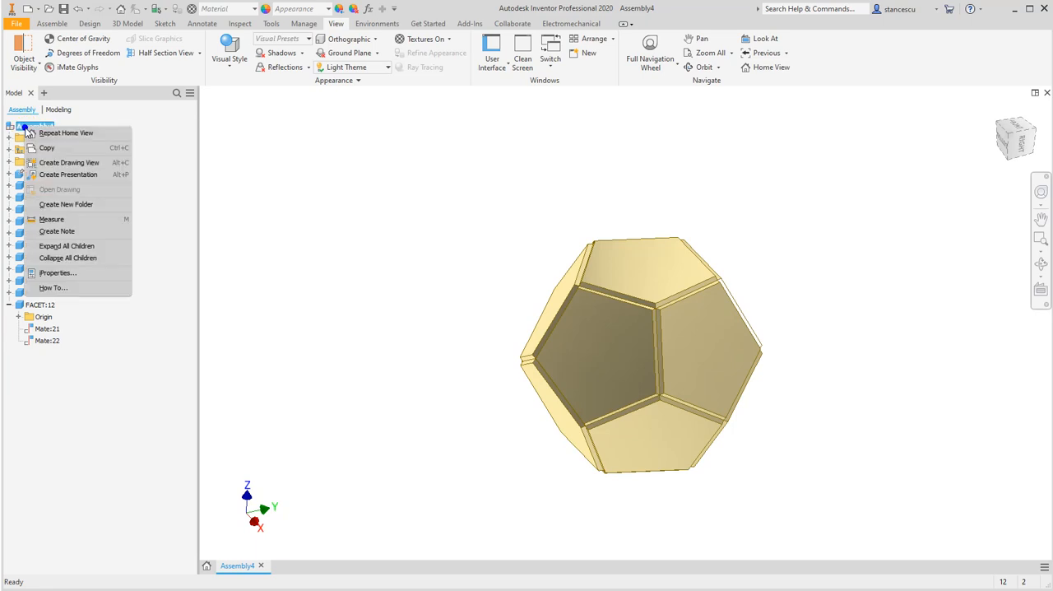
left_click(54, 272)
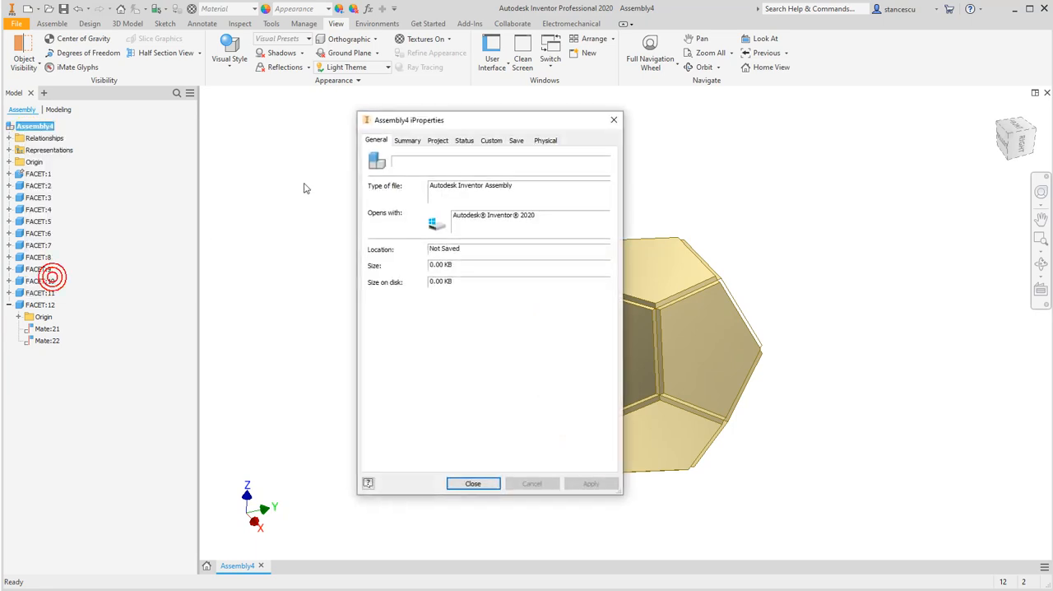
left_click(546, 141)
left_click(580, 168)
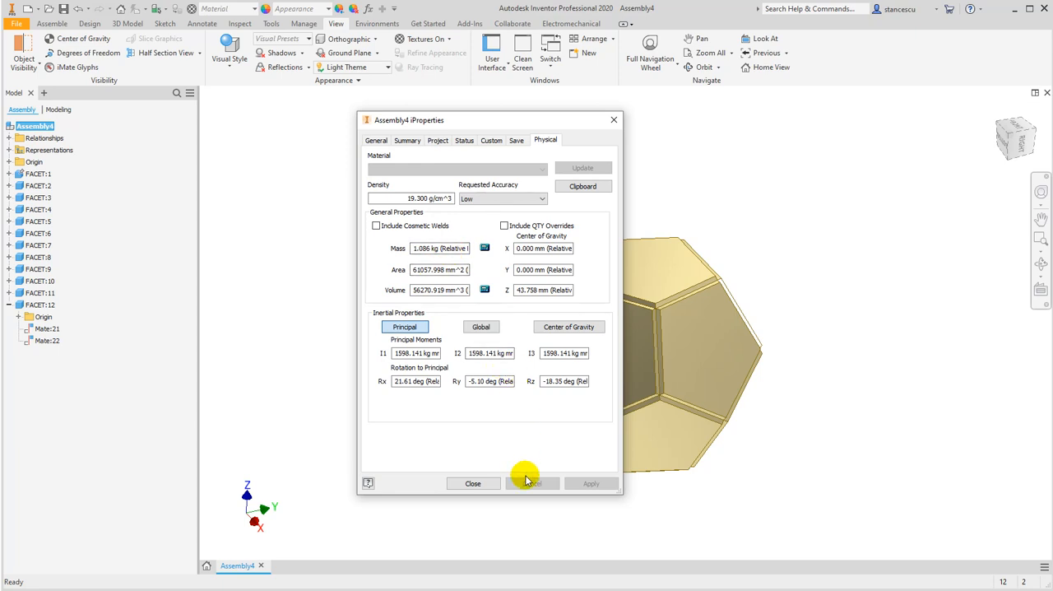
left_click(473, 484)
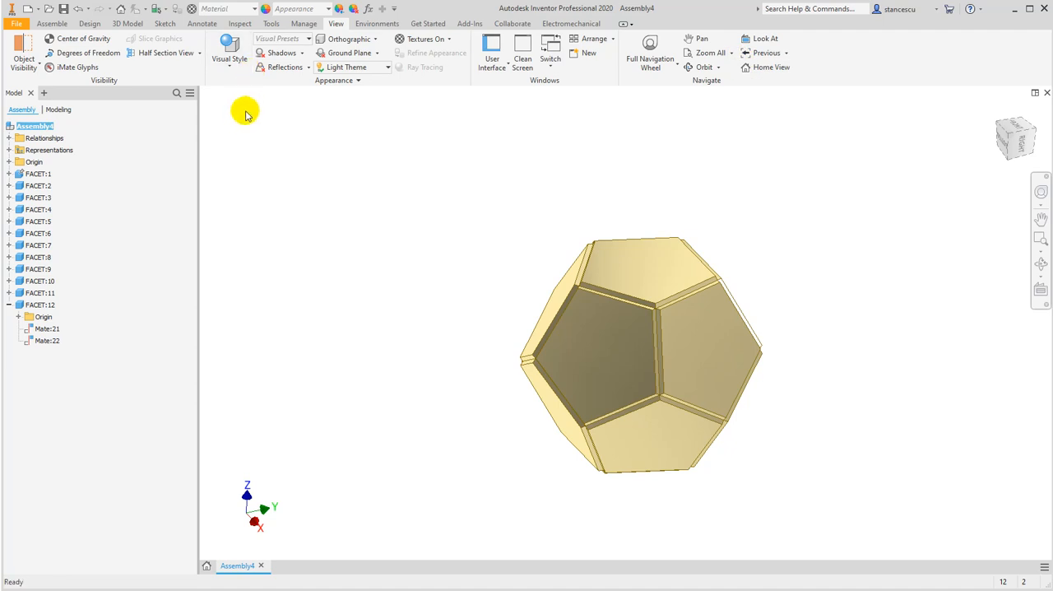
Create a half section view from the top facet's face at an offset of about -39.75 mm and inspect the hollow interior
left_click(179, 57)
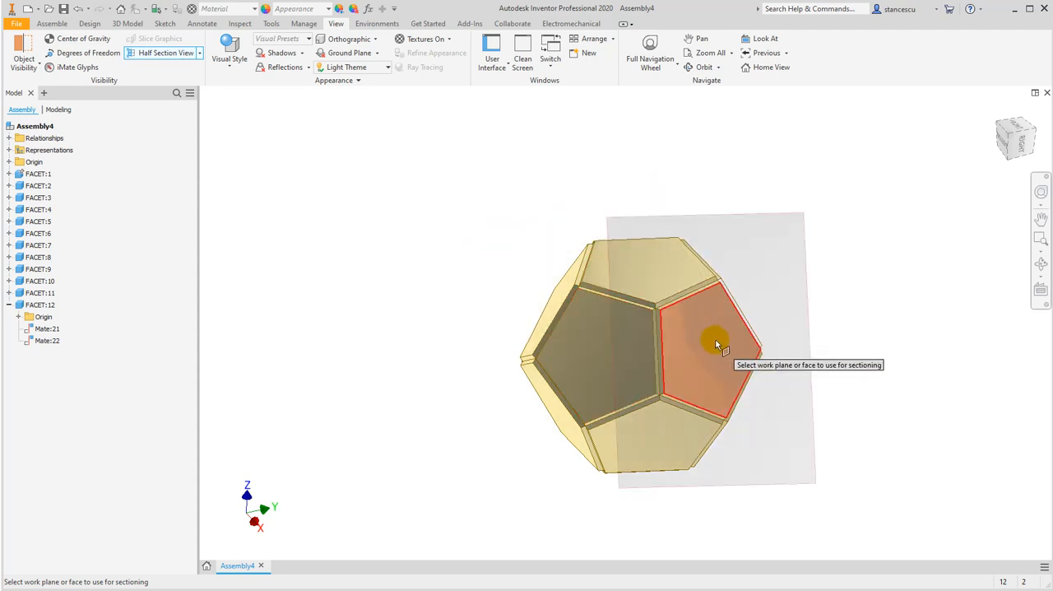
left_click(629, 261)
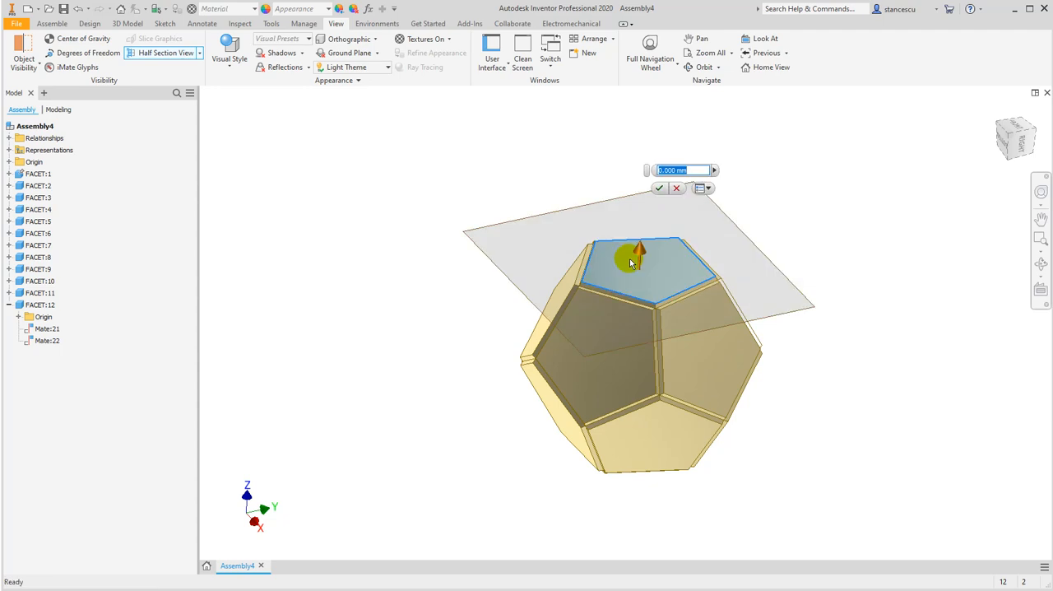
left_click_drag(629, 261, 643, 343)
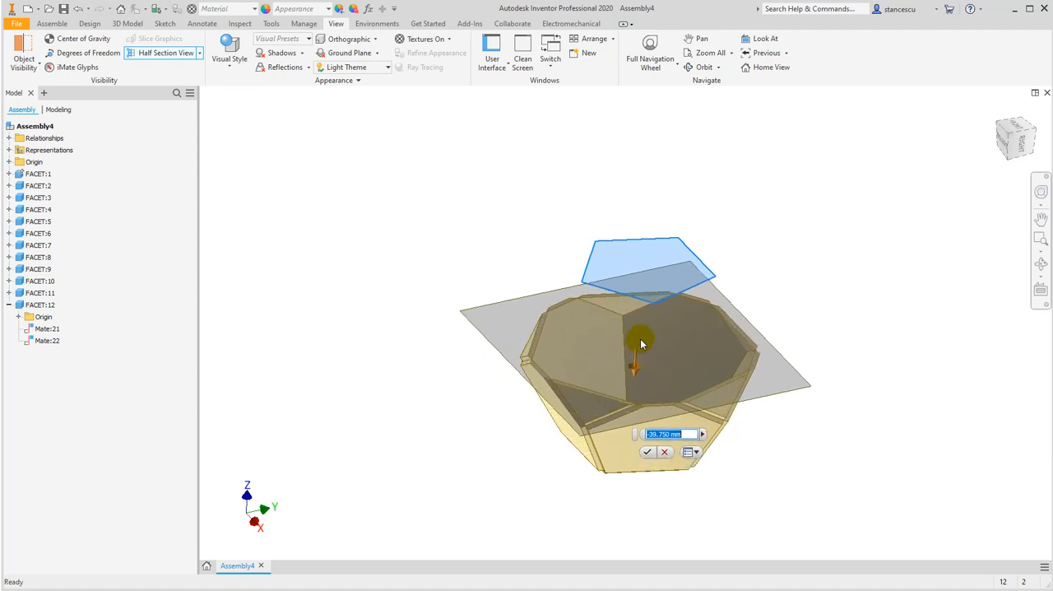
left_click(646, 454)
middle_click_drag(674, 303, 621, 312, "shift")
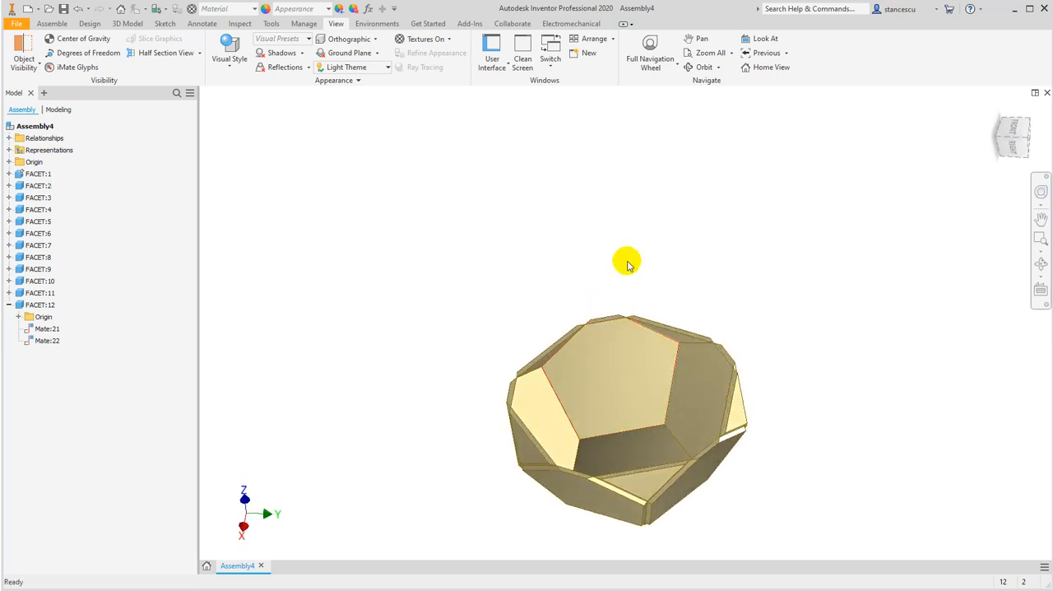
mouse_move(651, 274)
middle_mouse_down("shift")
mouse_move(665, 238)
mouse_move(672, 276)
middle_mouse_up("shift")
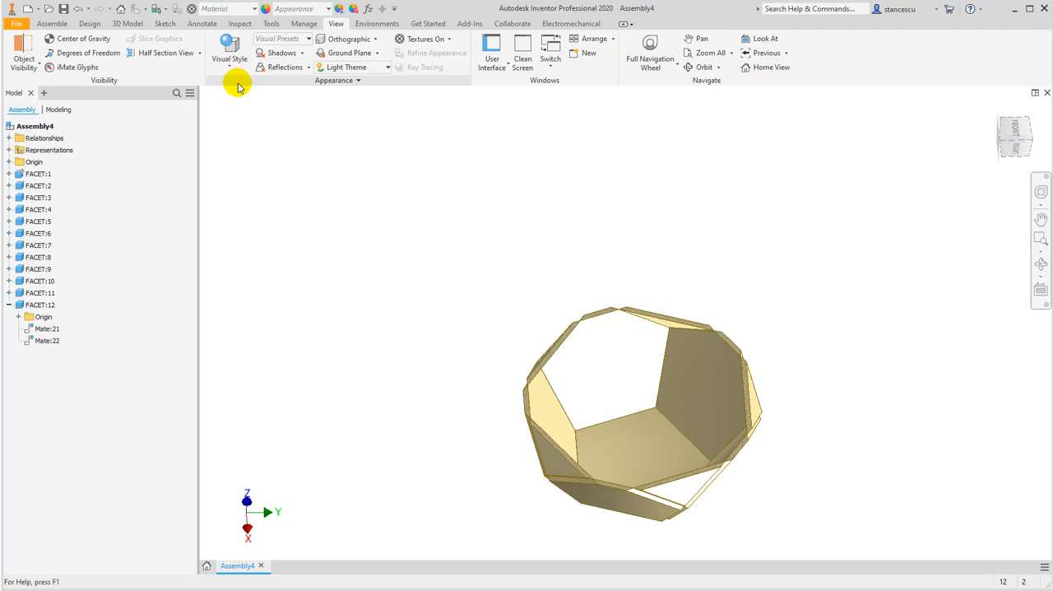
End the section view to show the whole dodecahedron and orbit around it
left_click(200, 55)
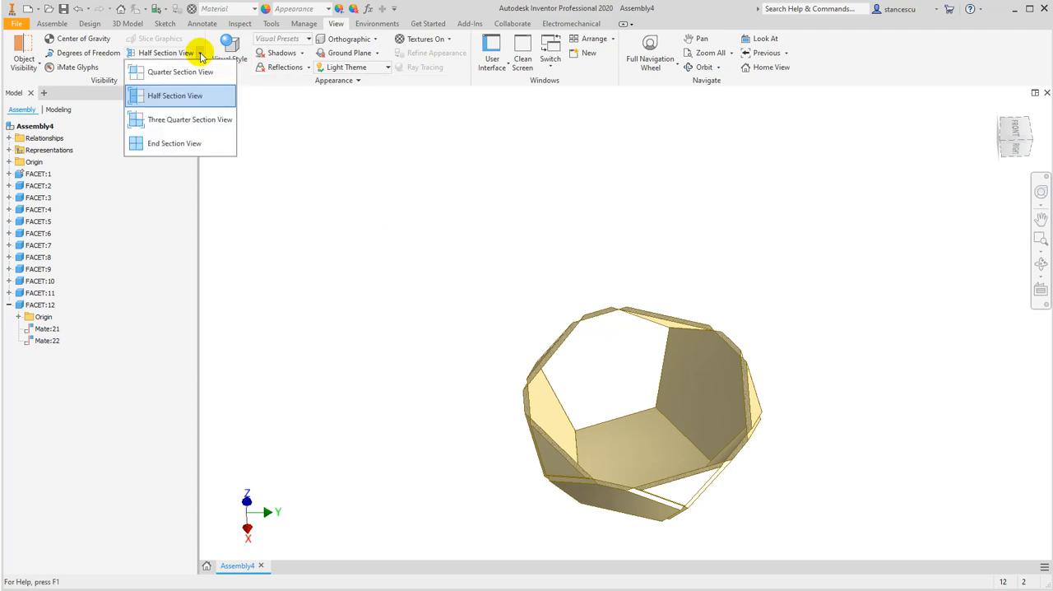
left_click(173, 147)
middle_click_drag(388, 284, 434, 253, "shift")
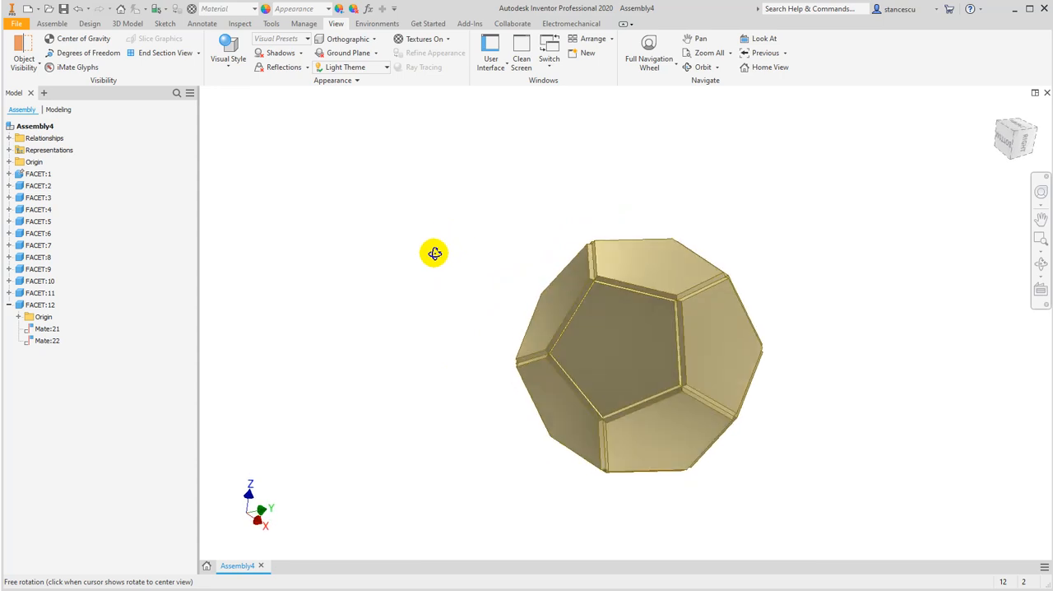
Make FACET:8 transparent and inspect the edge joints and interior through it
left_click(632, 344)
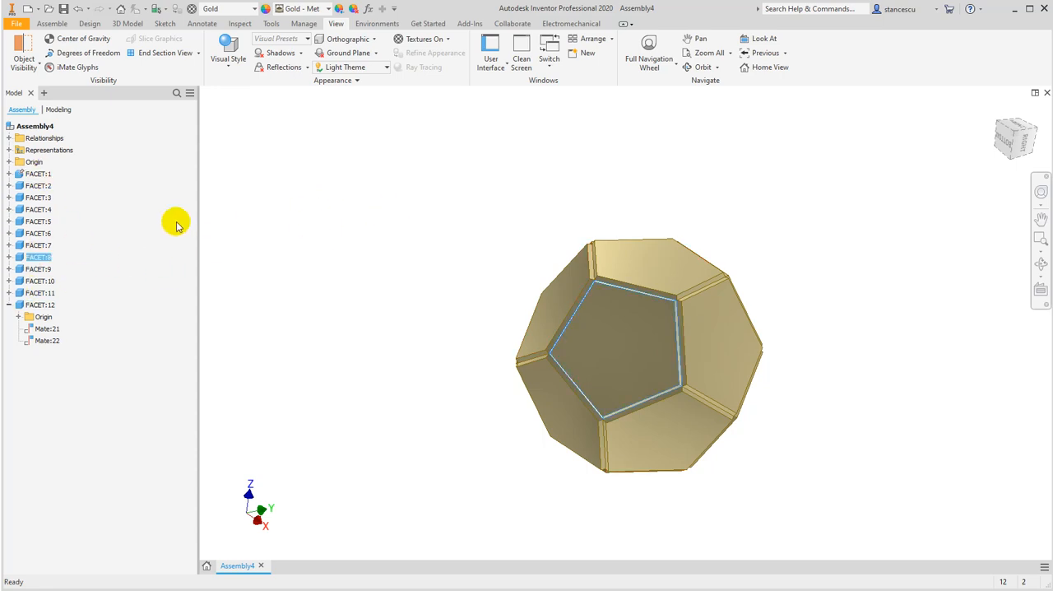
right_click(606, 320)
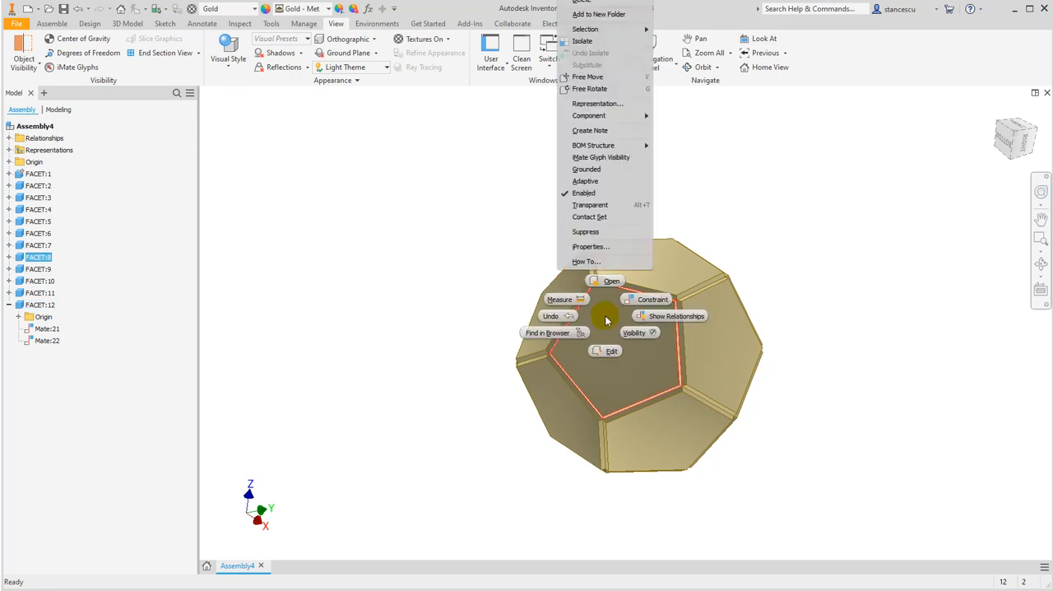
left_click(612, 209)
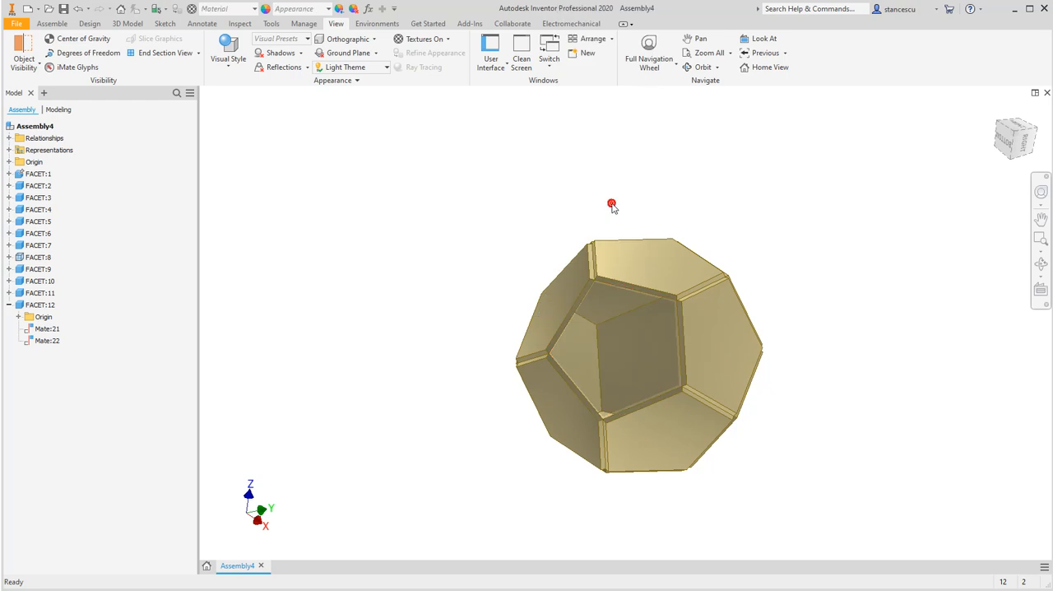
middle_click_drag(418, 345, 431, 286, "shift")
scroll(594, 320, "down", 5)
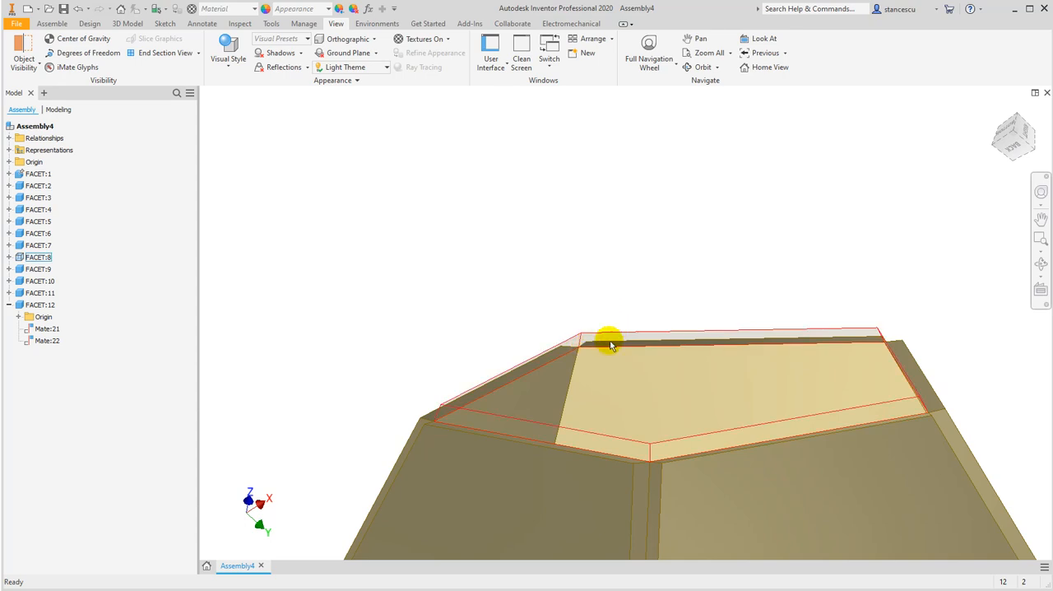
middle_click_drag(553, 369, 522, 370, "shift")
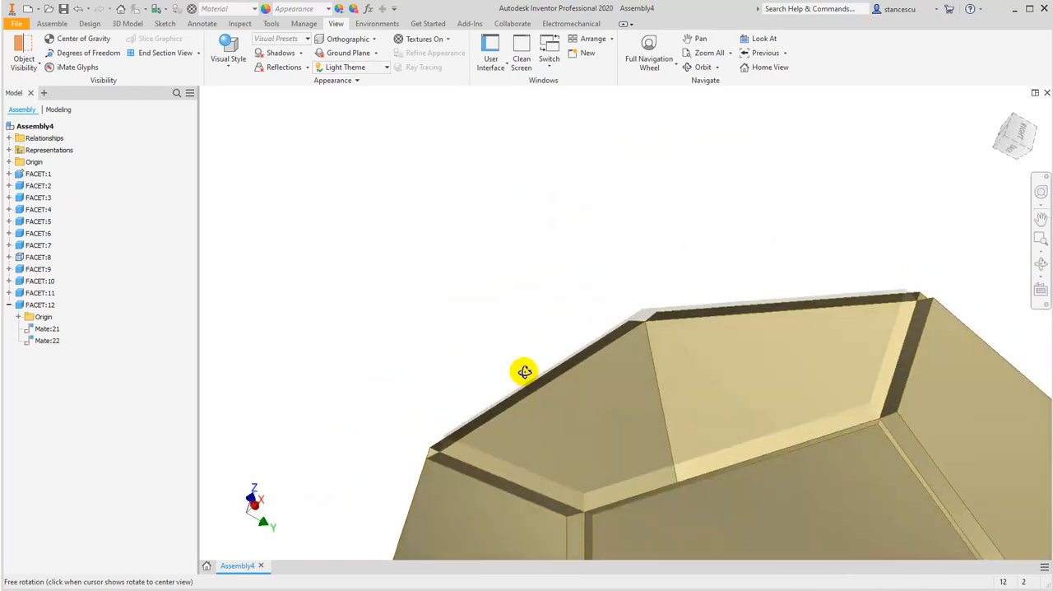
Turn off the transparency of FACET:8 so that the facet displays as solid again
left_click(680, 373)
right_click(680, 373)
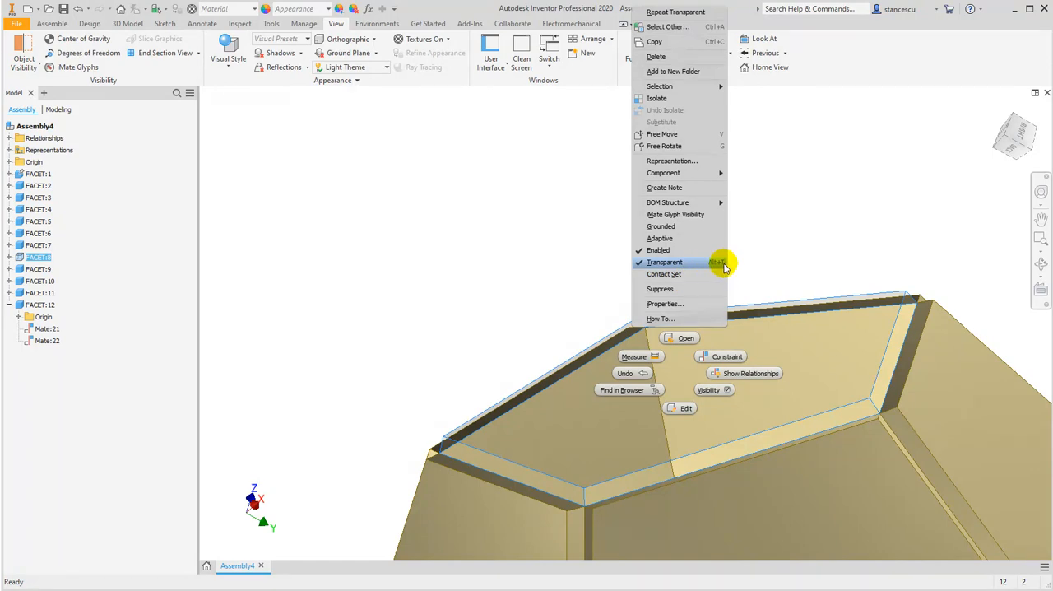
left_click(662, 263)
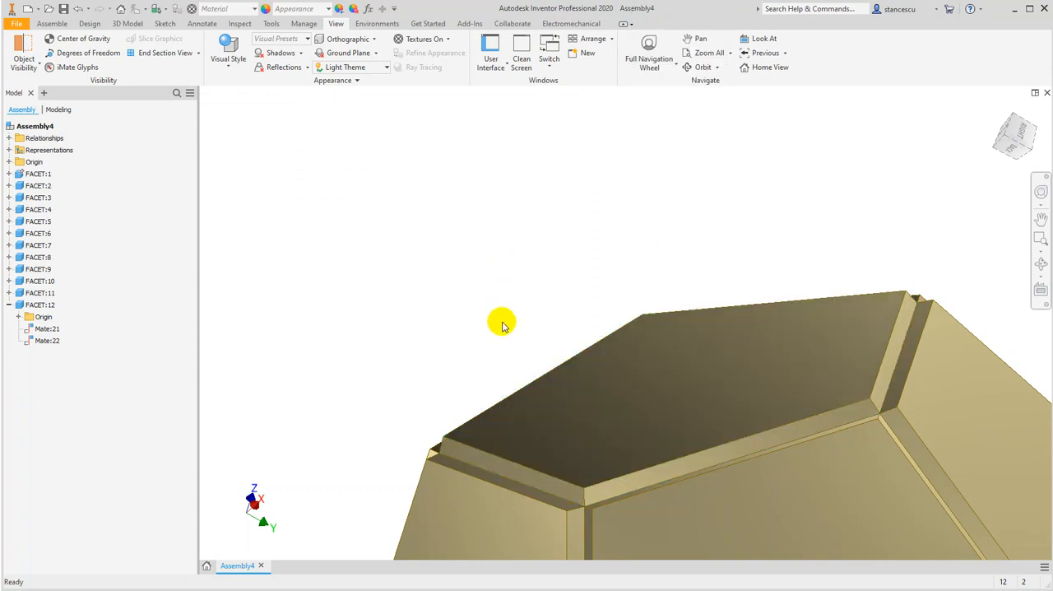
scroll(505, 272, "up", 5)
scroll(472, 323, "down", 3)
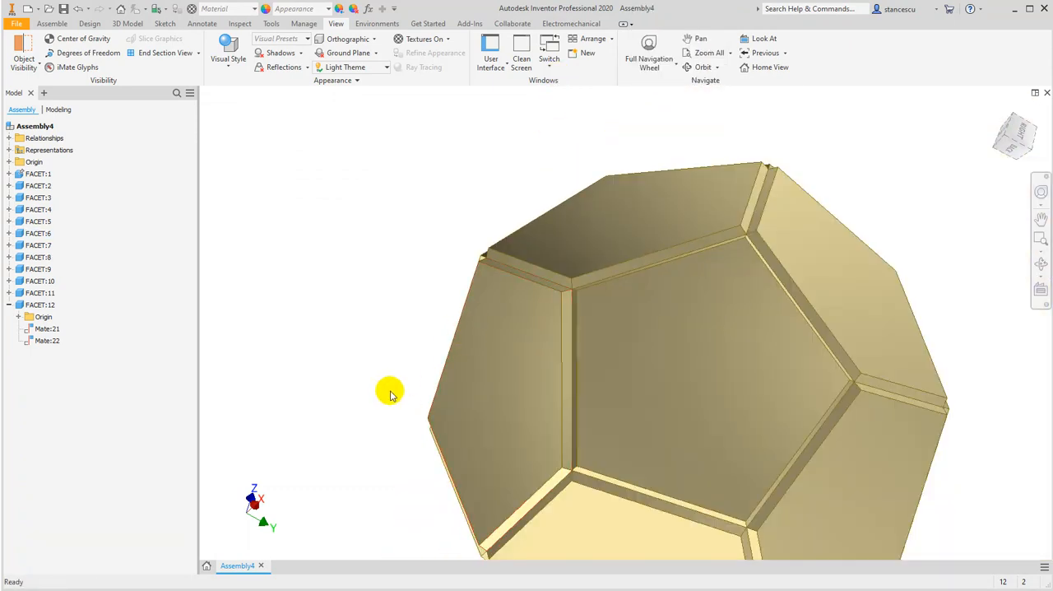
Make FACET:6 transparent to inspect the interior and edge joints through it, and restore its solid display
mouse_move(389, 354)
middle_mouse_down("shift")
mouse_move(414, 364)
mouse_move(409, 343)
mouse_move(404, 358)
middle_mouse_up("shift")
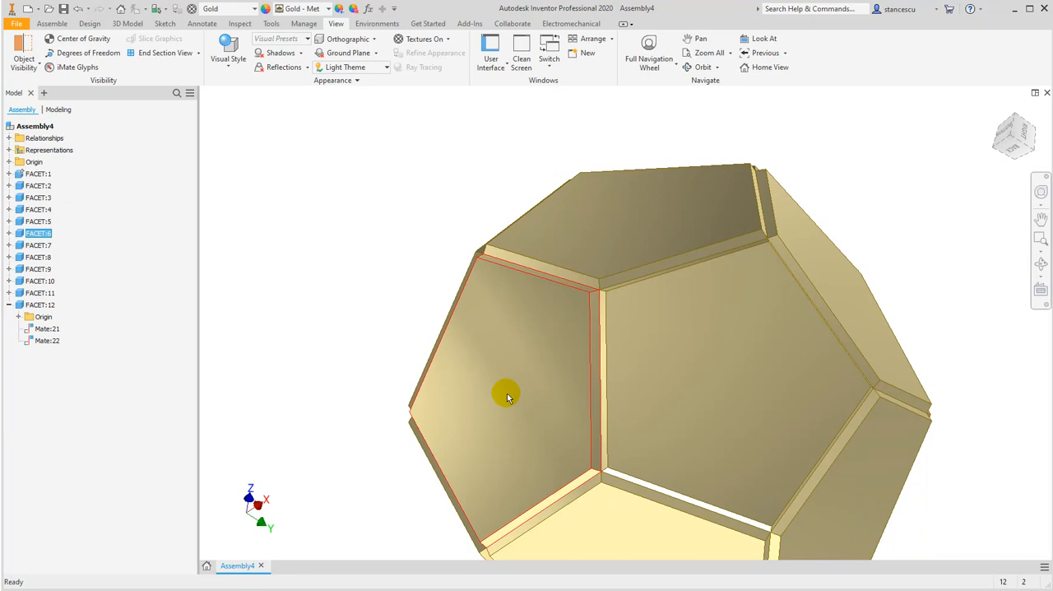
key("alt")
key("alt+v")
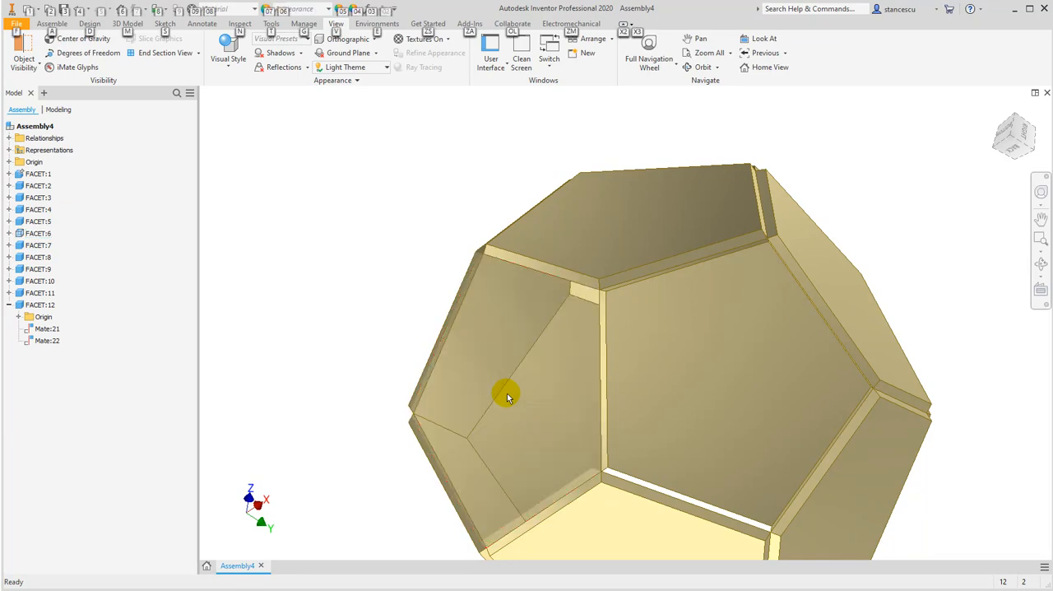
middle_click_drag(504, 386, 532, 361, "shift")
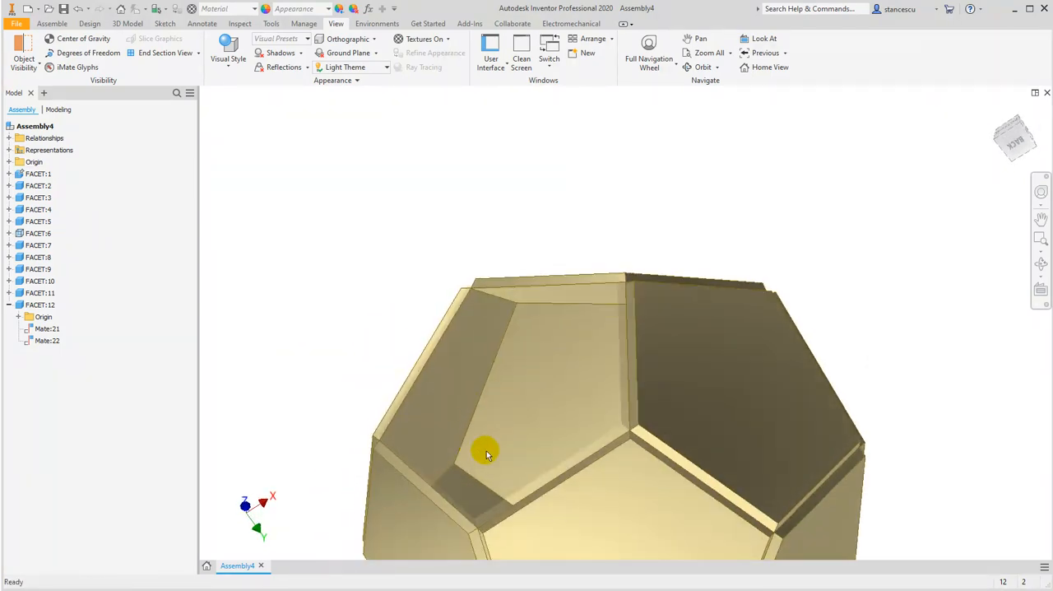
key("alt")
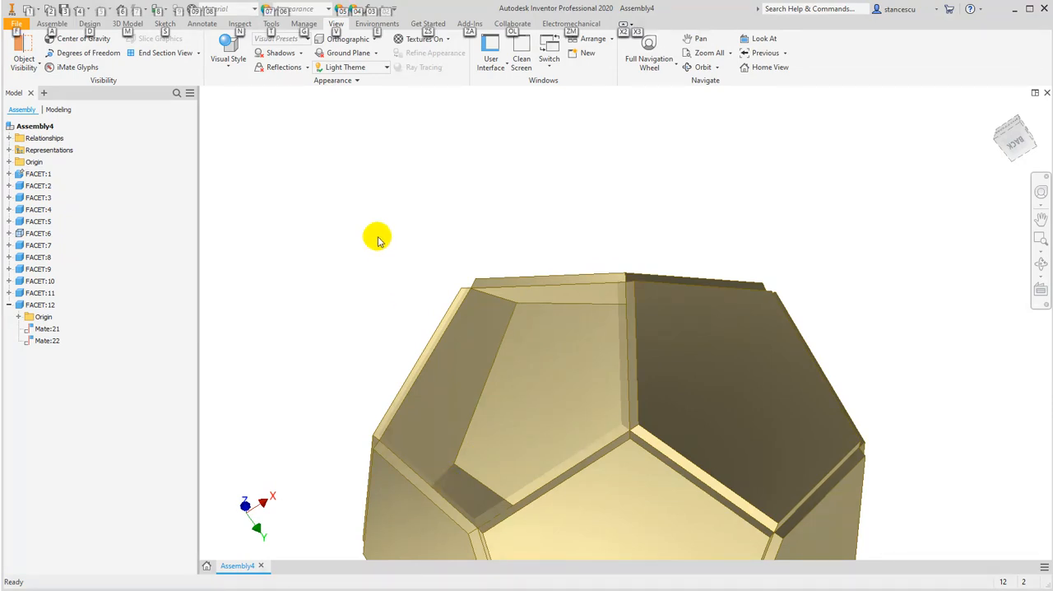
left_click(560, 381)
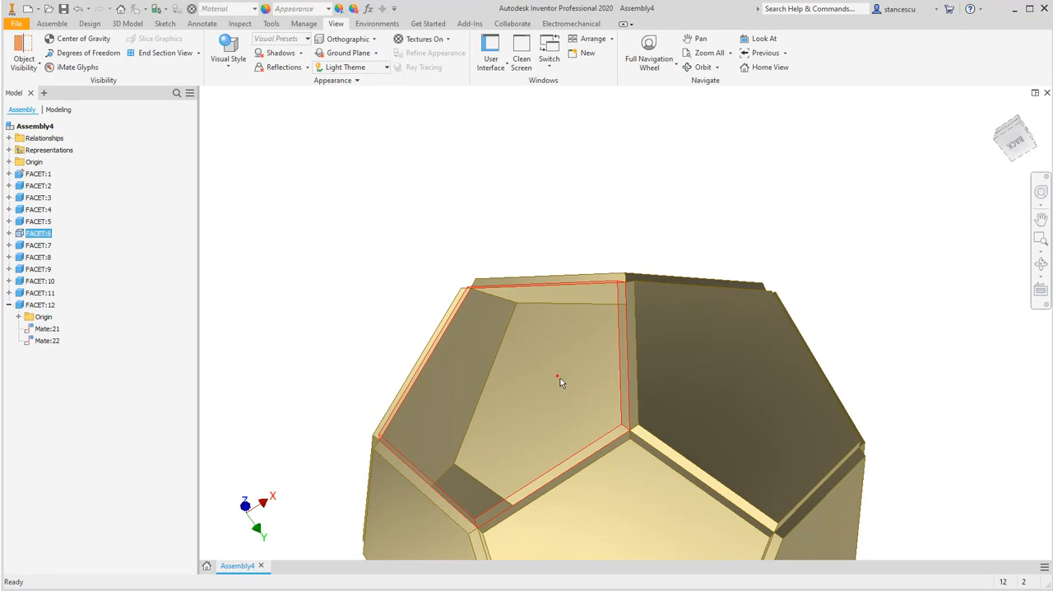
key("alt+v")
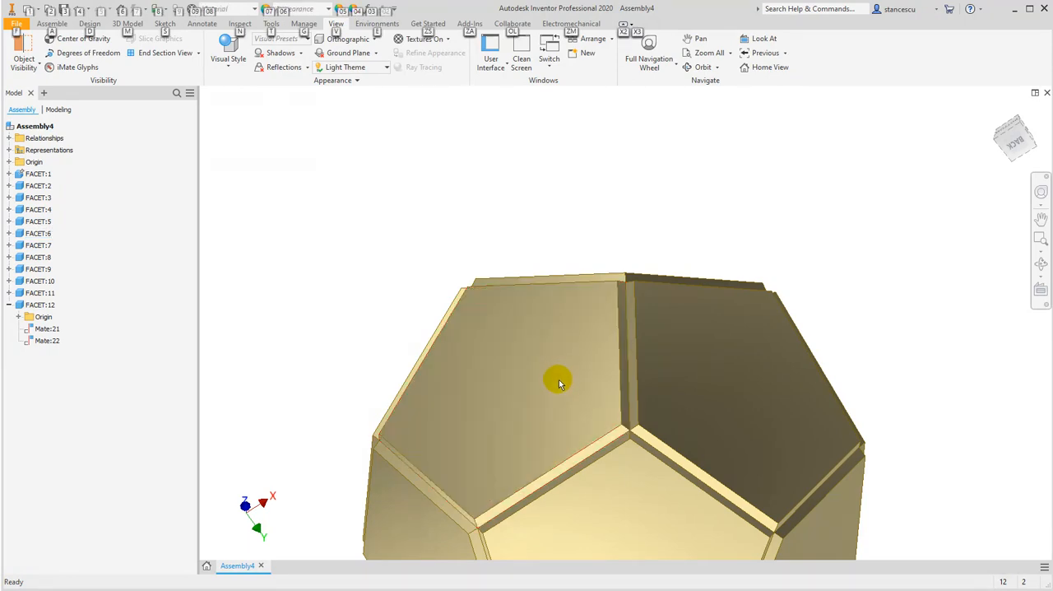
Return the whole dodecahedron to the home view and switch to the slide comparing the five regular solids
key("F4")
left_click_drag(405, 393, 525, 390)
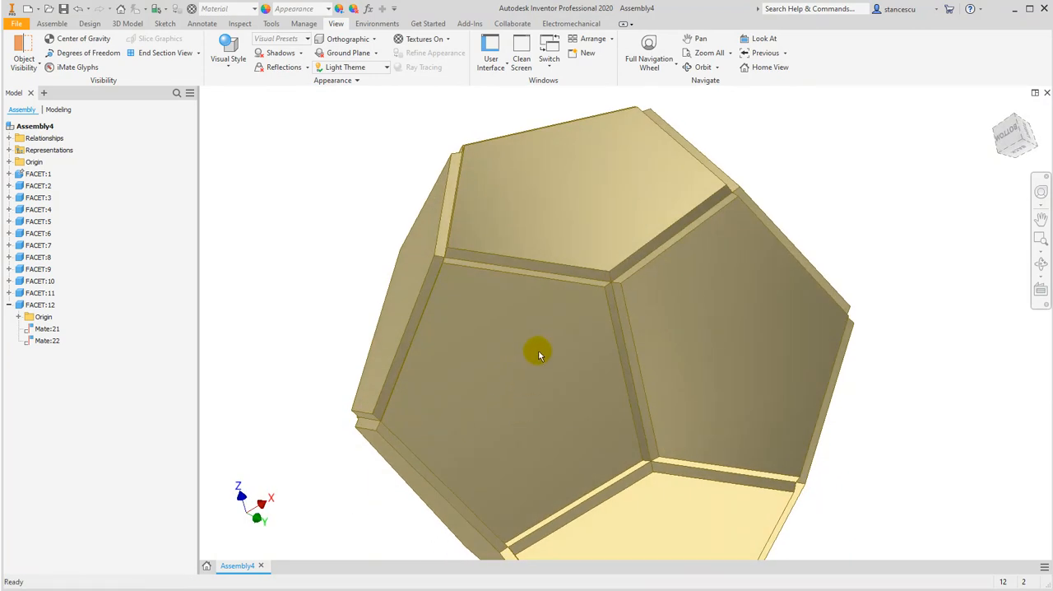
key("F6")
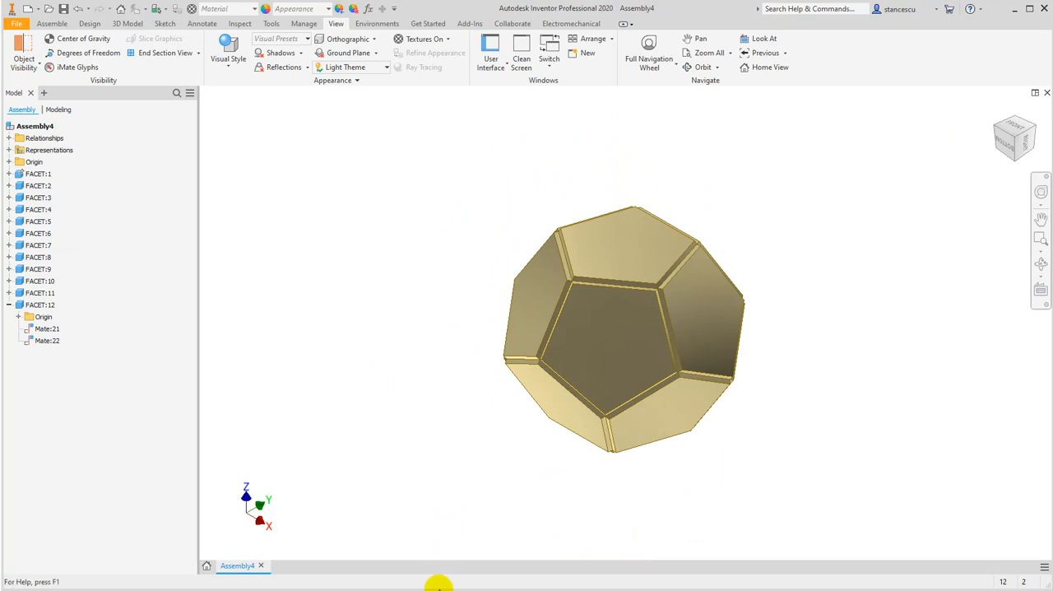
left_click(443, 559)
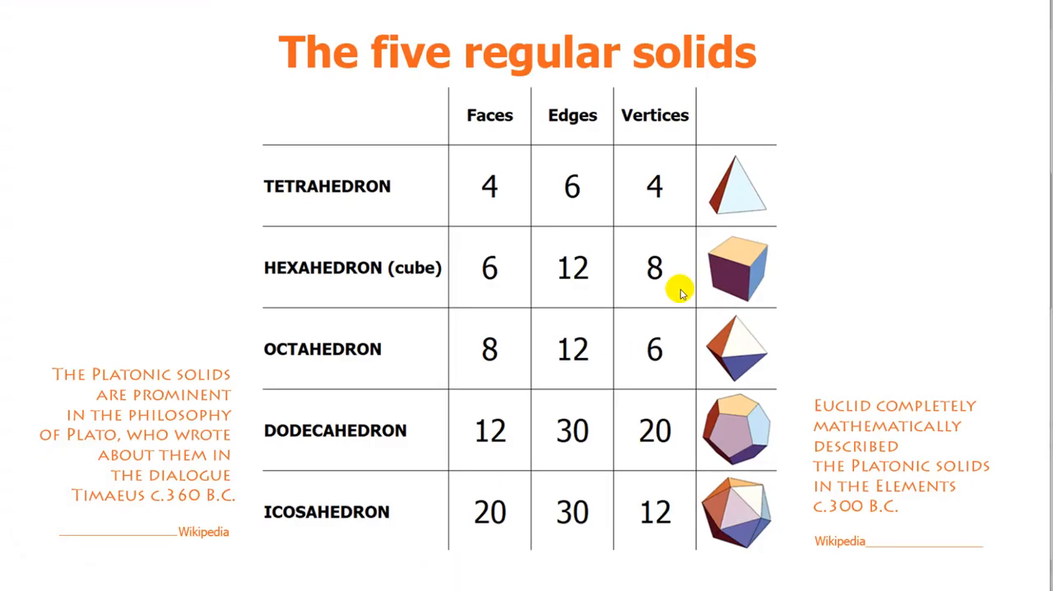